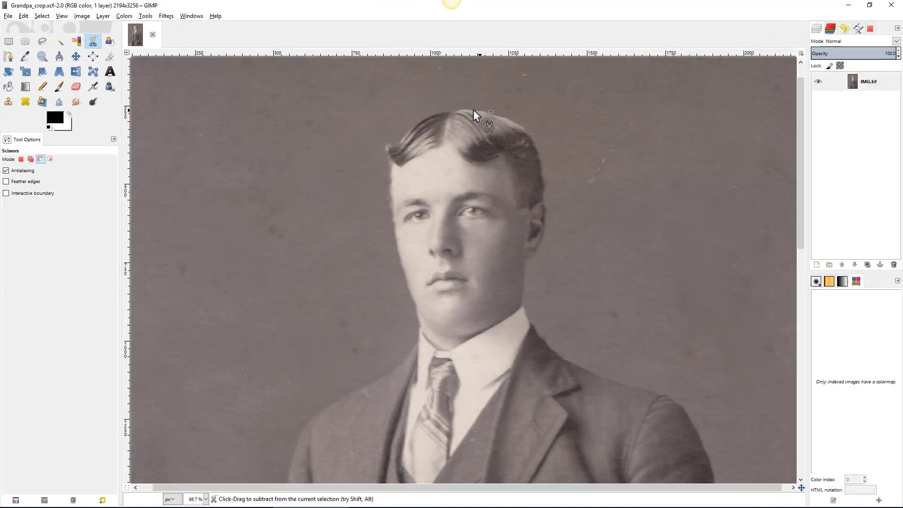
Step: Trace the left edge of the man's face with the Scissors Select tool, from the hairline down to the shirt collar
{"action": "scroll", "coordinate": [473, 109], "scroll_direction": "up", "scroll_amount": 1}
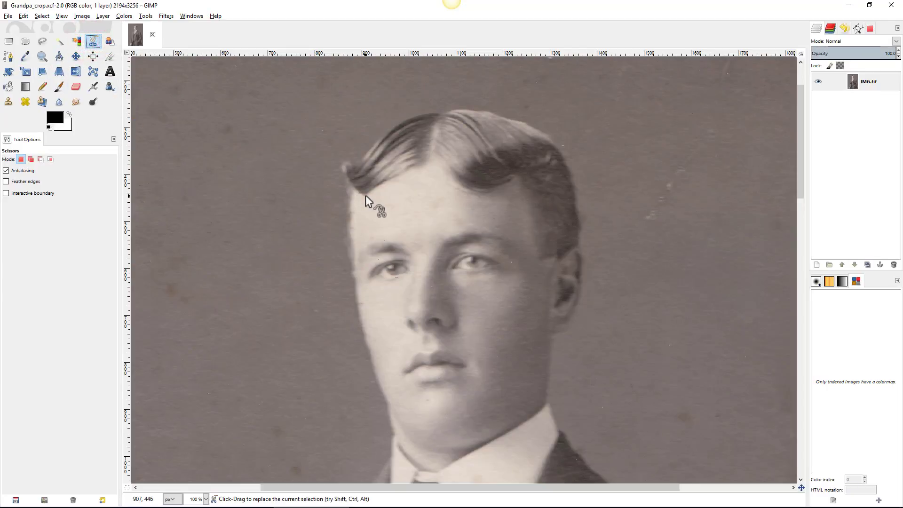
{"action": "left_click", "coordinate": [352, 189]}
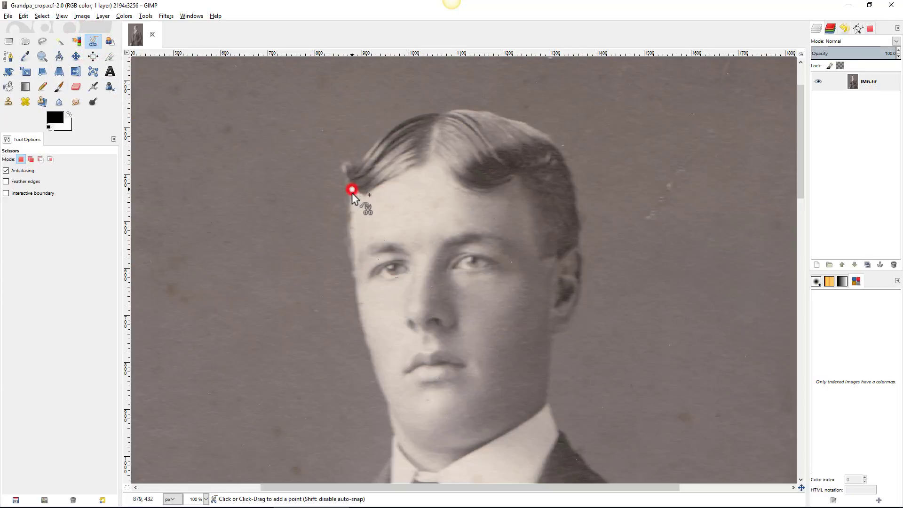
{"action": "left_click", "coordinate": [352, 254]}
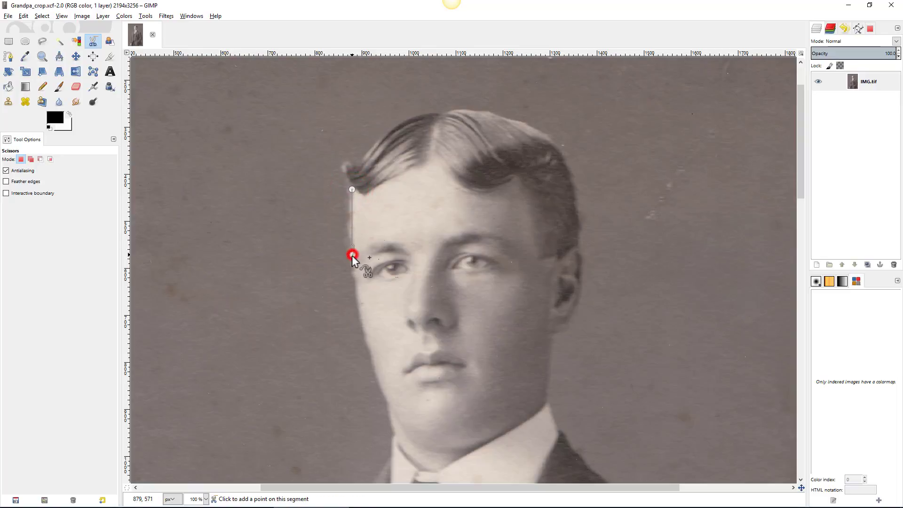
{"action": "left_click", "coordinate": [362, 330]}
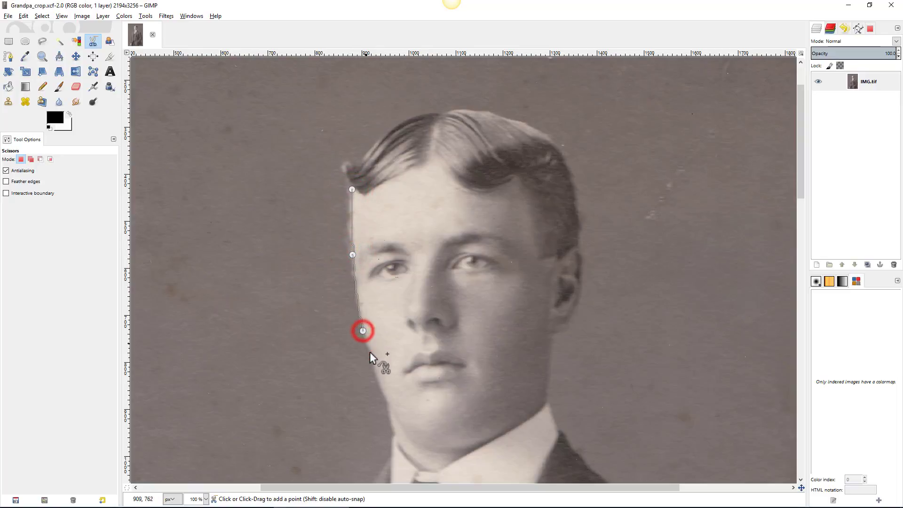
{"action": "left_click", "coordinate": [379, 386]}
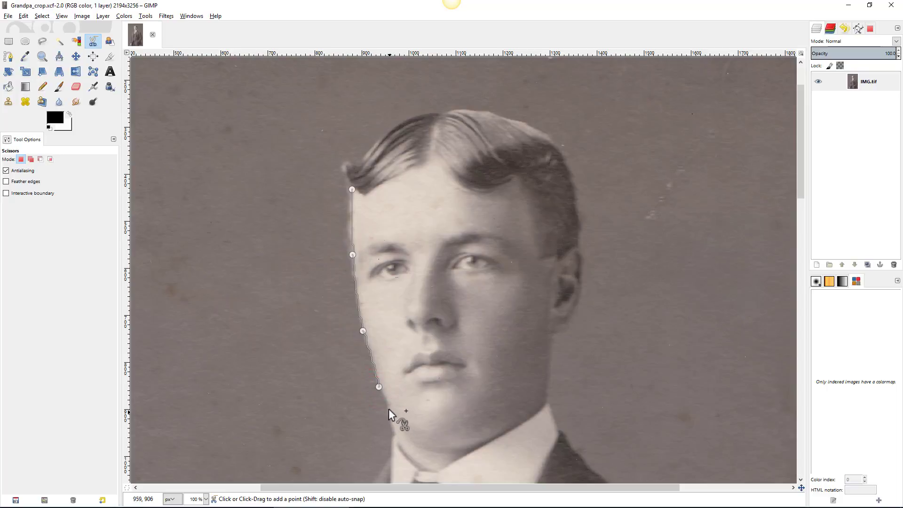
{"action": "left_click", "coordinate": [388, 404]}
{"action": "left_click", "coordinate": [393, 428]}
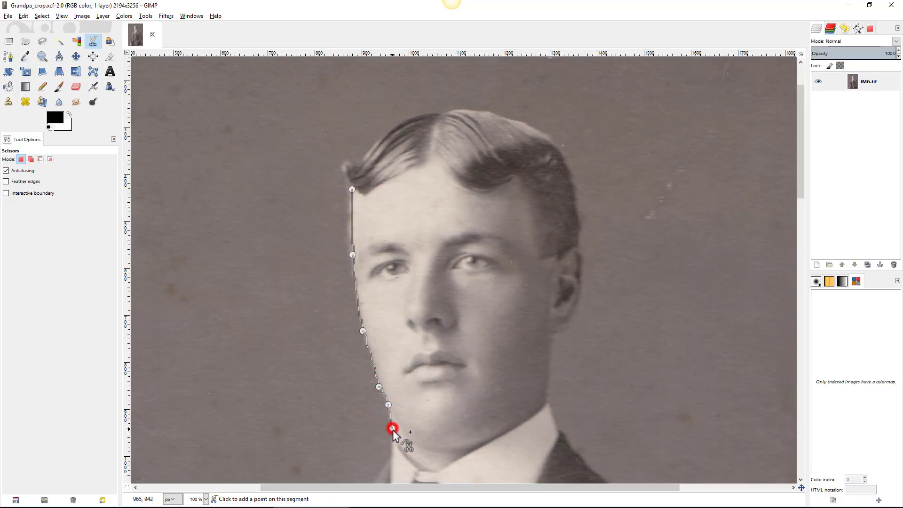
{"action": "left_click", "coordinate": [395, 436]}
{"action": "left_click", "coordinate": [405, 454]}
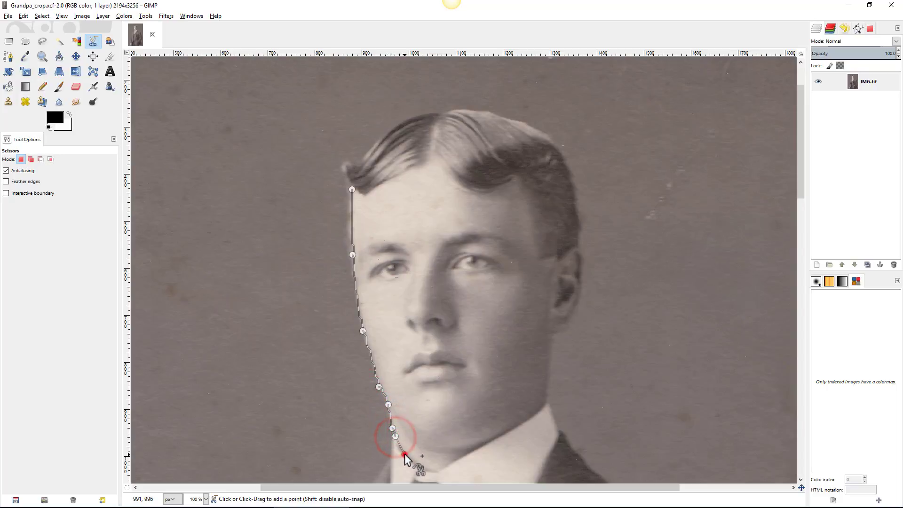
Step: Continue the scissors outline under the chin and along the collar's upper edge to the far side of the neck
{"action": "left_click", "coordinate": [435, 470]}
{"action": "left_click", "coordinate": [454, 461]}
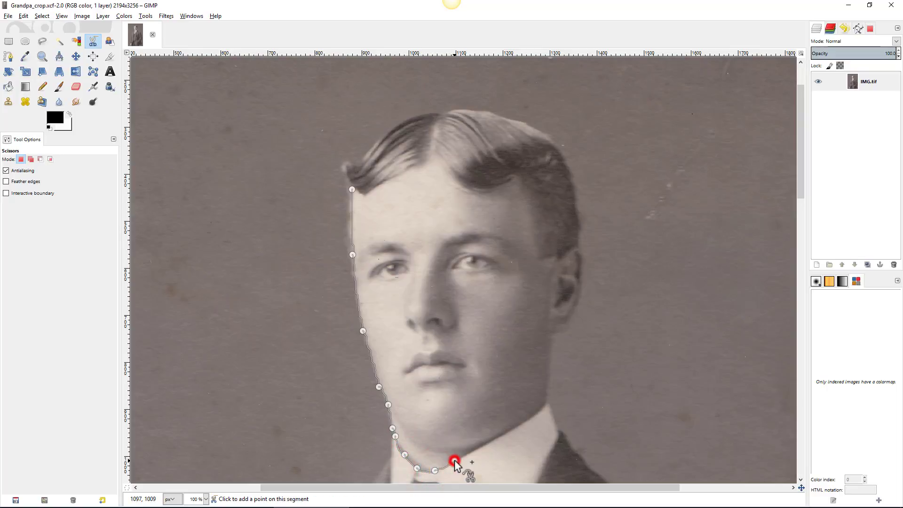
{"action": "left_click", "coordinate": [482, 444]}
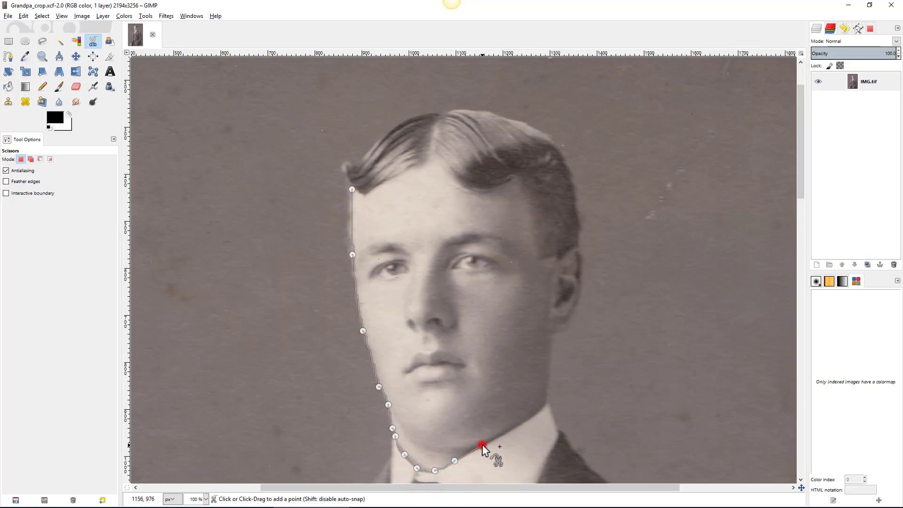
{"action": "left_click", "coordinate": [515, 425]}
{"action": "left_click", "coordinate": [537, 413]}
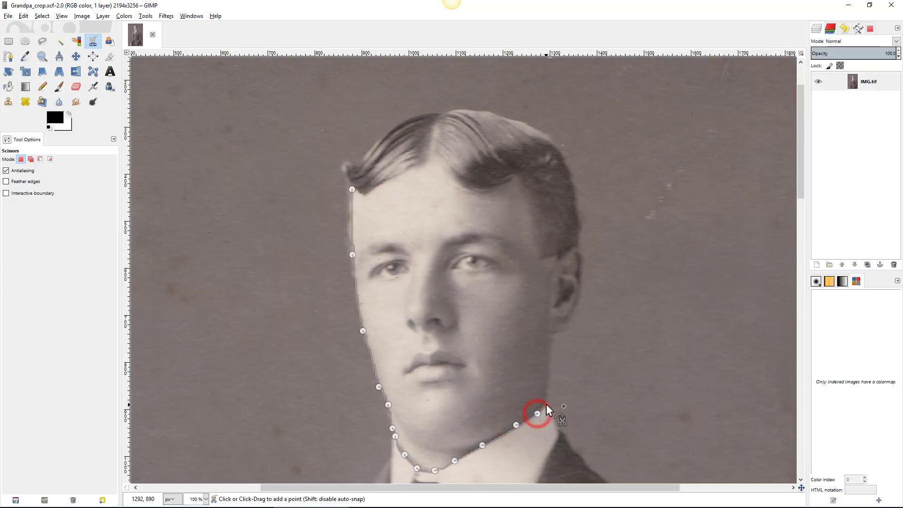
{"action": "left_click", "coordinate": [546, 403]}
Step: Extend the scissors outline up the neck and around the ear to the base of the sideburn
{"action": "left_click", "coordinate": [553, 332]}
{"action": "left_click", "coordinate": [565, 328]}
{"action": "left_click", "coordinate": [578, 308]}
{"action": "left_click", "coordinate": [582, 282]}
{"action": "left_click", "coordinate": [580, 258]}
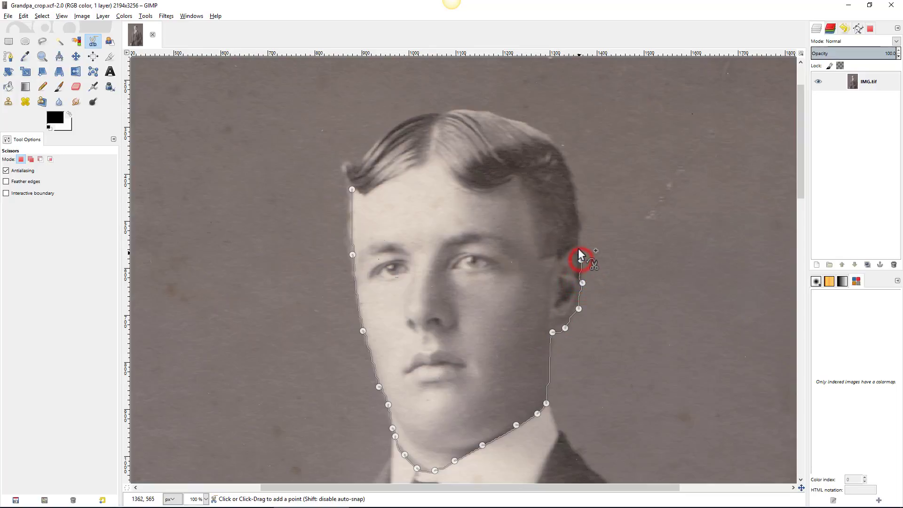
{"action": "left_click", "coordinate": [577, 248]}
{"action": "left_click", "coordinate": [568, 251]}
{"action": "left_click", "coordinate": [555, 255]}
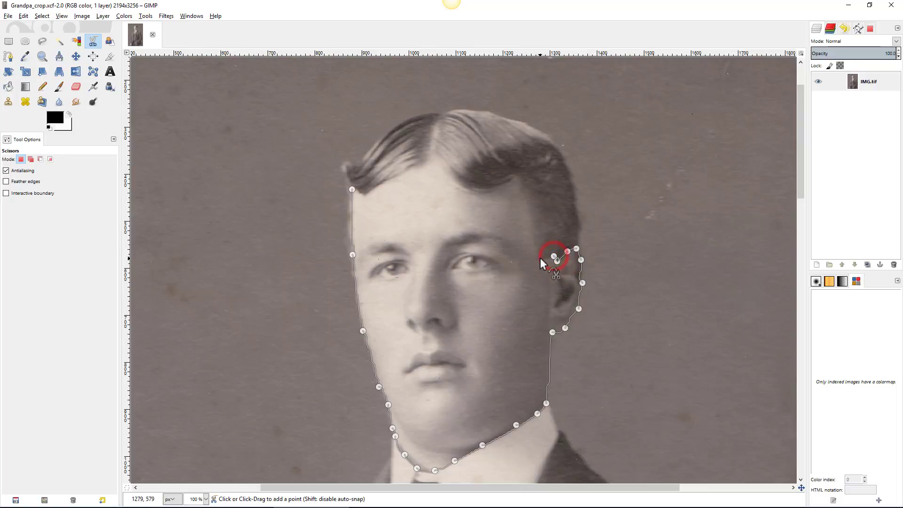
Step: Trace the sideburn and hairline back to the starting point, close the outline and convert it to a selection
{"action": "left_click", "coordinate": [537, 258]}
{"action": "left_click", "coordinate": [528, 207]}
{"action": "left_click", "coordinate": [490, 191]}
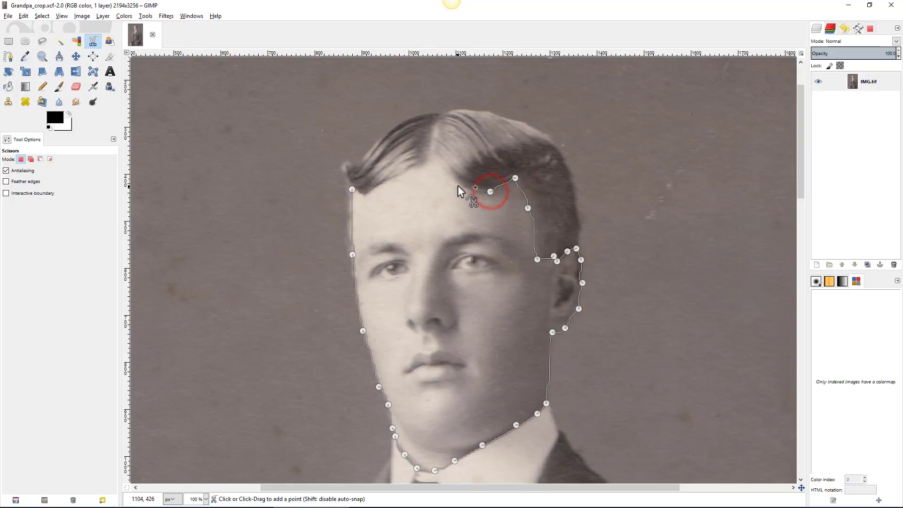
{"action": "left_click", "coordinate": [457, 186]}
{"action": "left_click", "coordinate": [435, 163]}
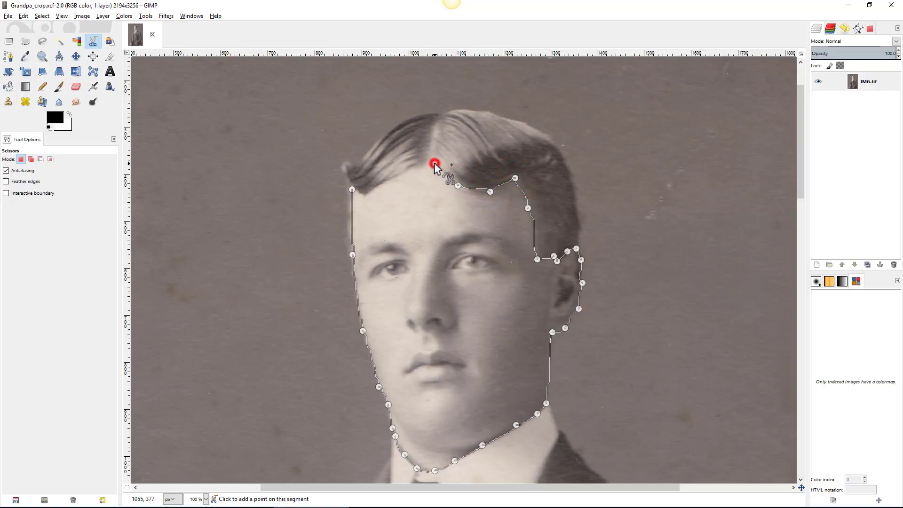
{"action": "left_click", "coordinate": [410, 169]}
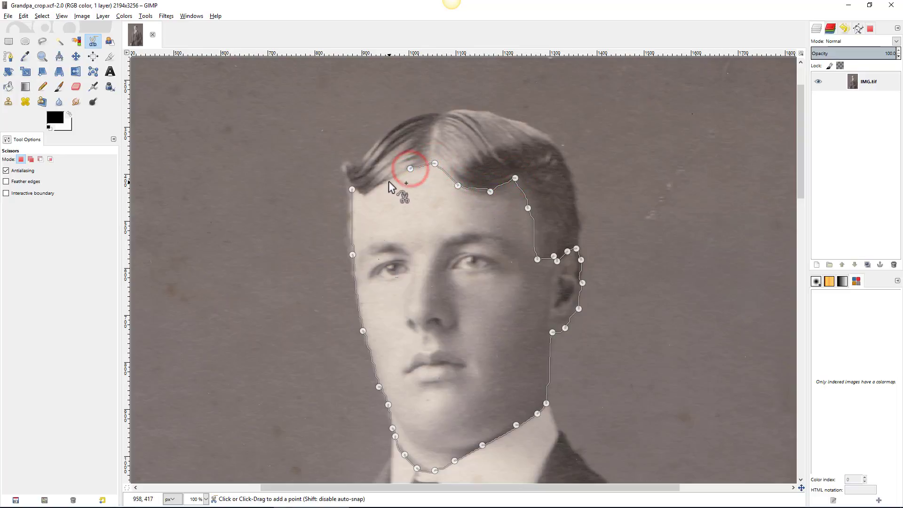
{"action": "left_click", "coordinate": [389, 181]}
{"action": "left_click", "coordinate": [366, 194]}
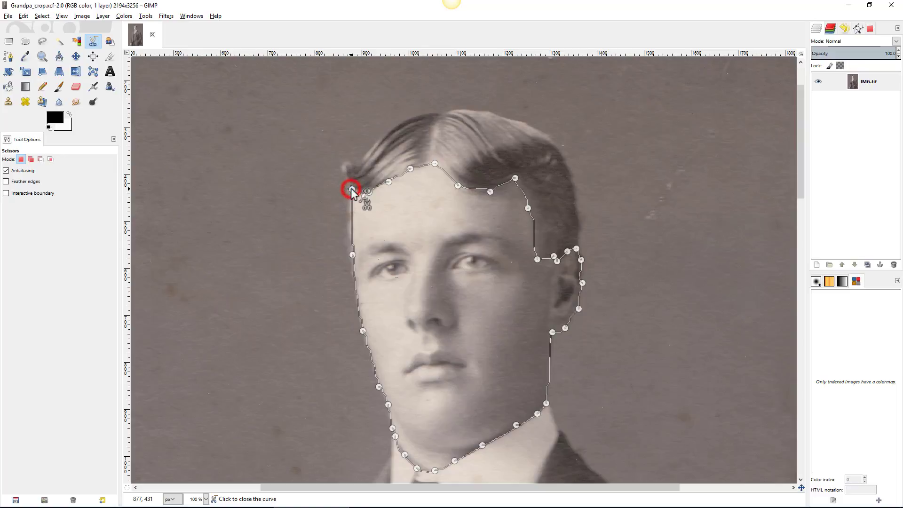
{"action": "left_click", "coordinate": [352, 189]}
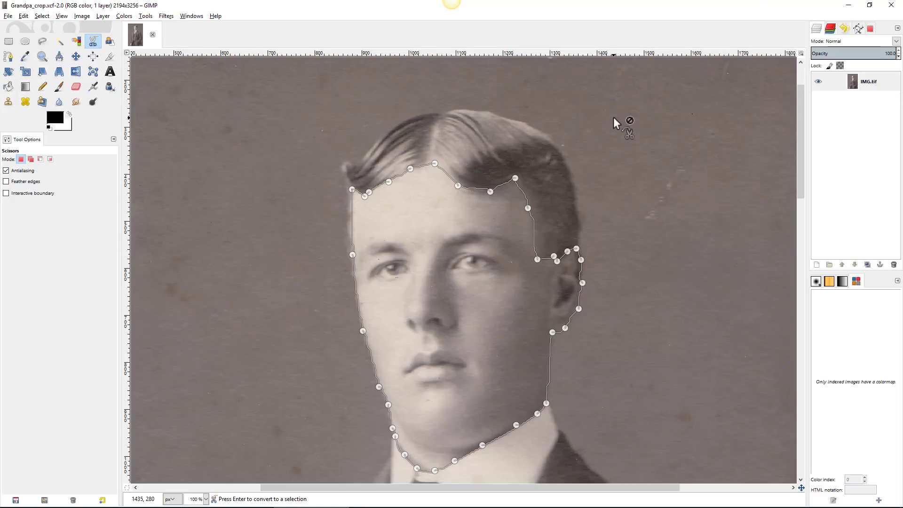
{"action": "key", "text": "Return"}
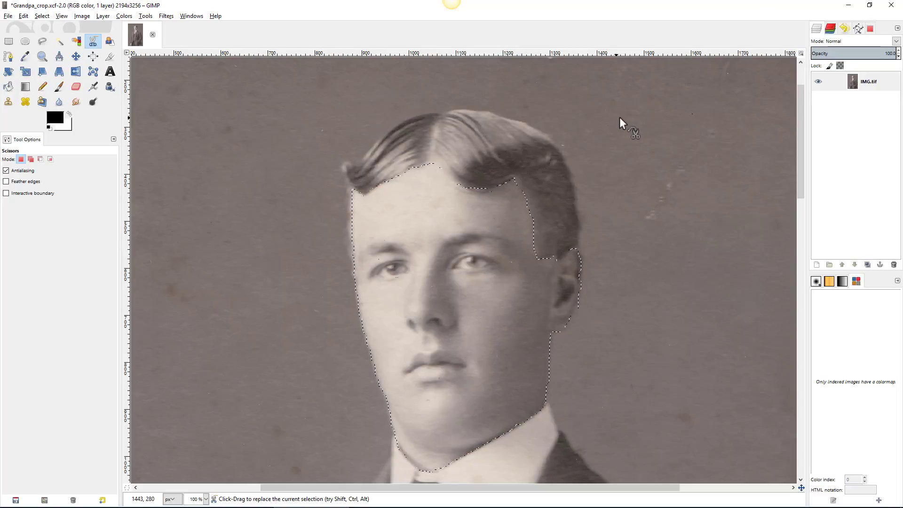
Step: Create a path from the face selection and rename it Face
{"action": "left_click", "coordinate": [859, 28]}
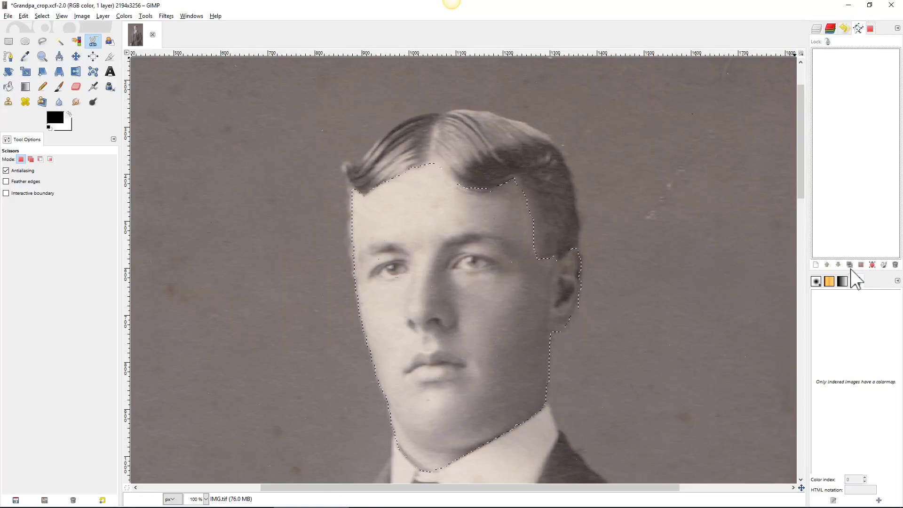
{"action": "left_click", "coordinate": [872, 265]}
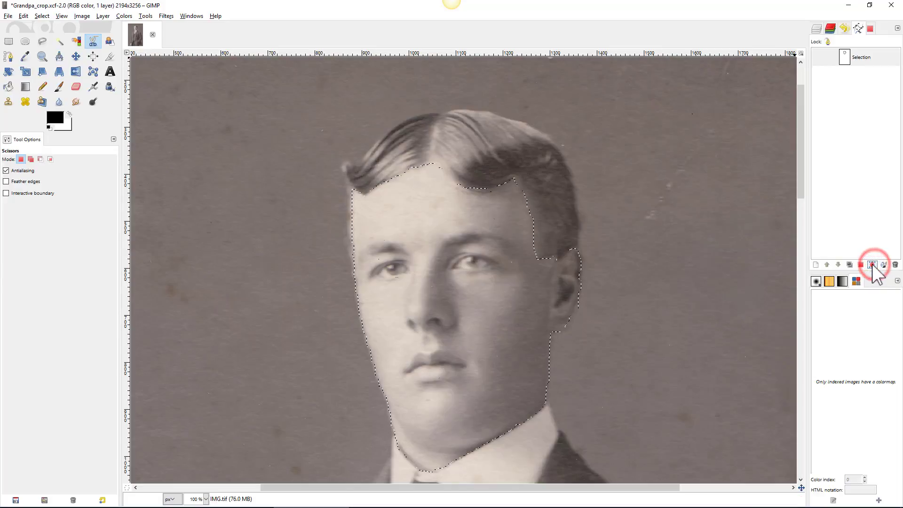
{"action": "double_click", "coordinate": [862, 57]}
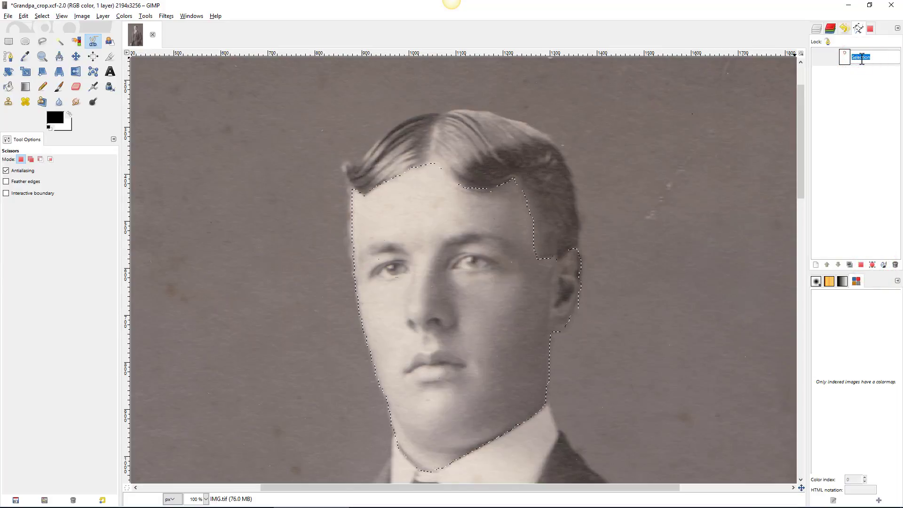
{"action": "type", "text": "Face"}
{"action": "key", "text": "Return"}
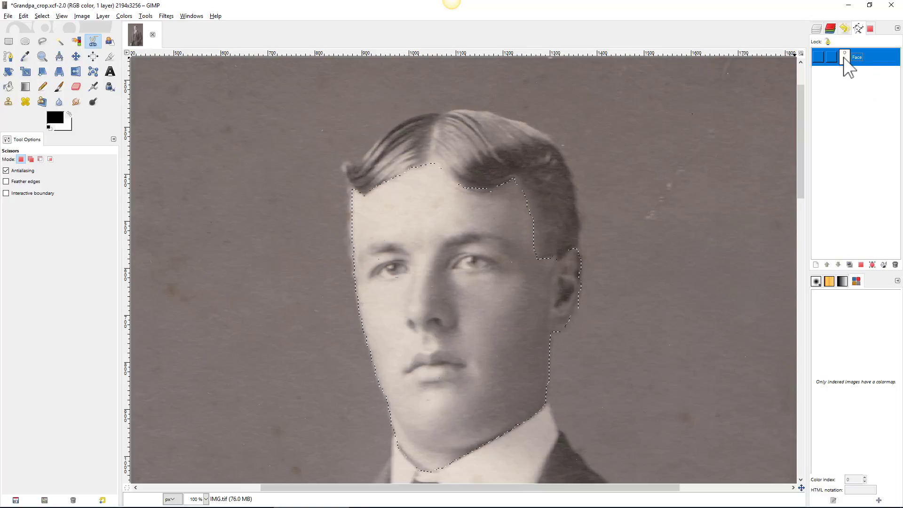
Step: Open the Face path for editing, move the anchor at the forelock's tip and curve the forehead's straight edge segment outward
{"action": "double_click", "coordinate": [845, 57]}
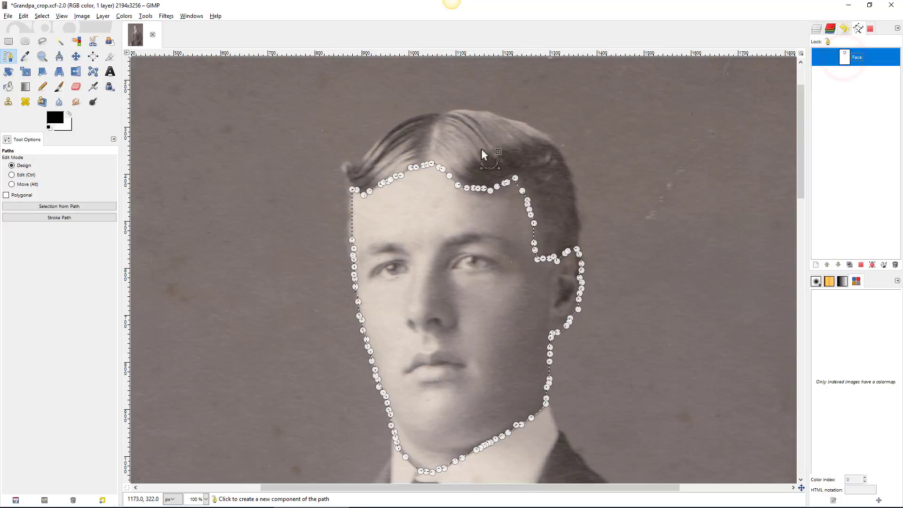
{"action": "scroll", "coordinate": [368, 209], "scroll_direction": "up", "scroll_amount": 5}
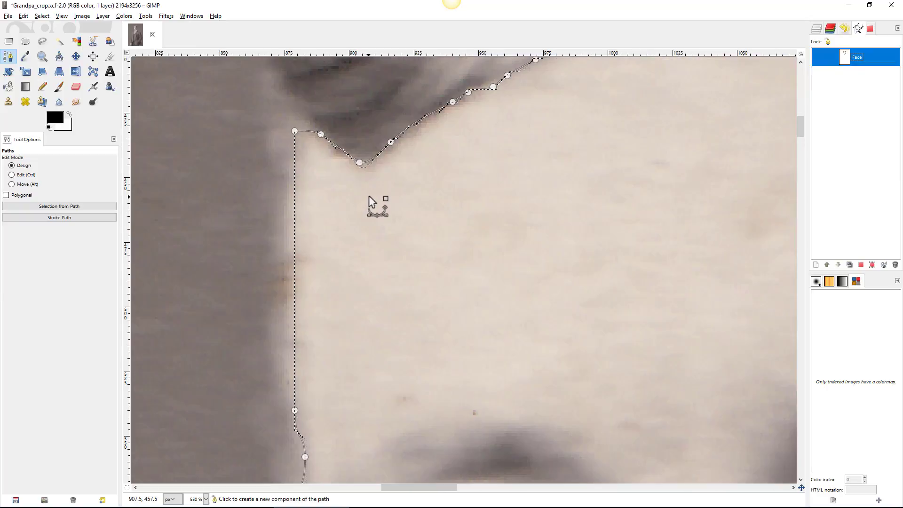
{"action": "left_click", "coordinate": [359, 162]}
{"action": "mouse_move", "coordinate": [359, 162]}
{"action": "left_mouse_down"}
{"action": "mouse_move", "coordinate": [373, 171]}
{"action": "mouse_move", "coordinate": [365, 164]}
{"action": "left_mouse_up"}
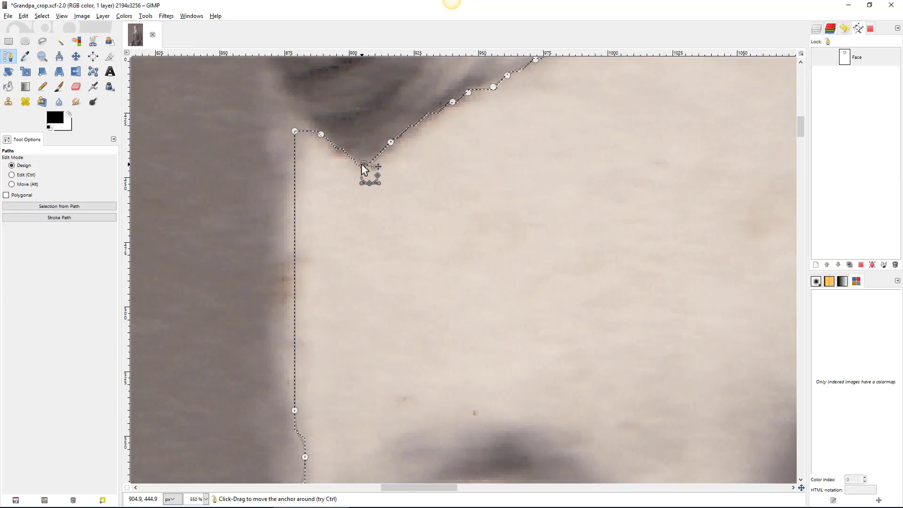
{"action": "key", "text": "ctrl"}
{"action": "left_click", "coordinate": [294, 261], "text": "ctrl"}
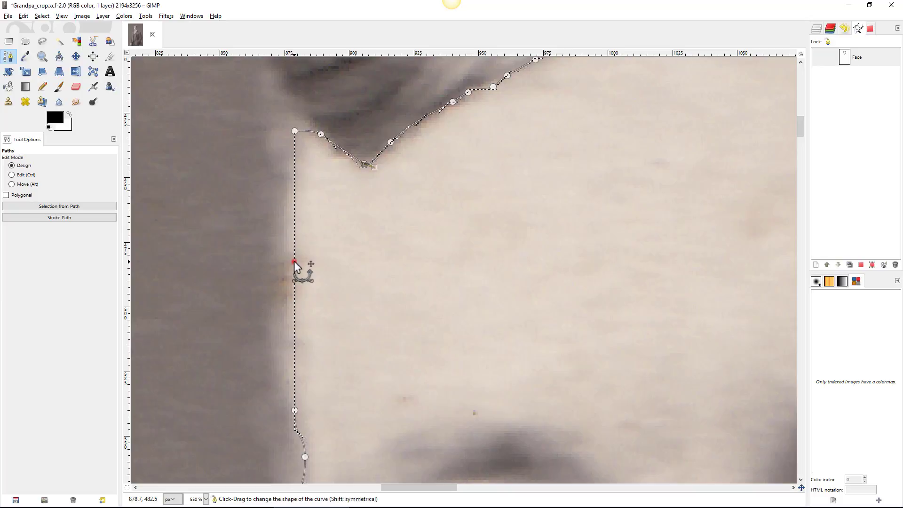
{"action": "left_click_drag", "start_coordinate": [292, 261], "coordinate": [289, 262]}
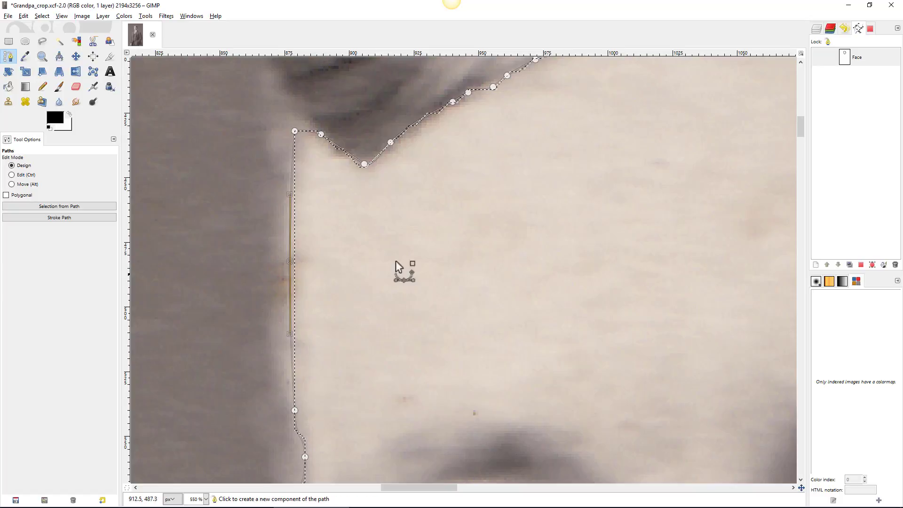
Step: Move the path anchors beneath the dark hair over the forehead down to the hair's lower edge
{"action": "left_click_drag", "start_coordinate": [634, 169], "coordinate": [197, 263]}
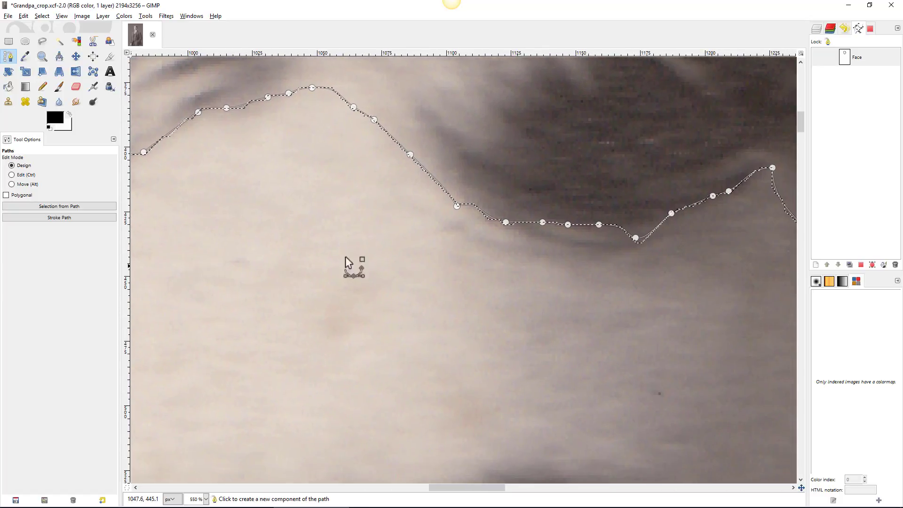
{"action": "left_click_drag", "start_coordinate": [543, 222], "coordinate": [642, 246]}
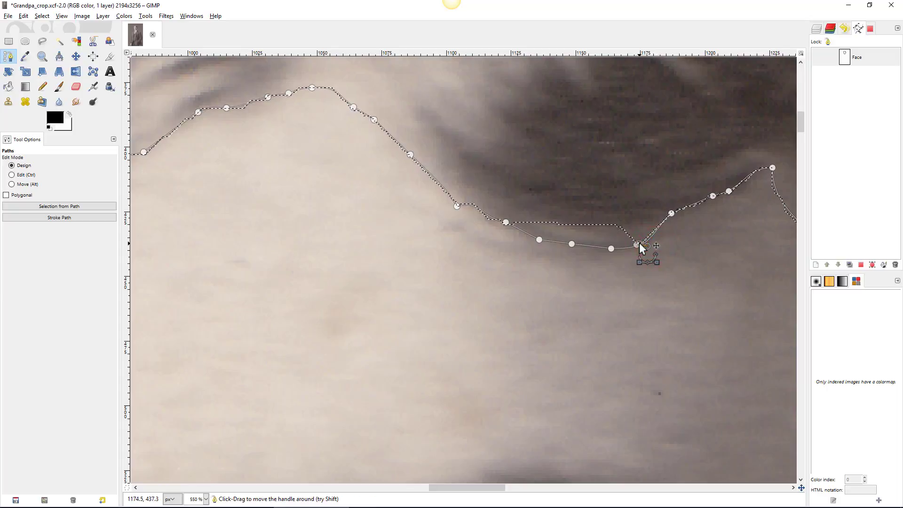
Step: Fine-tune the path anchor at the lower inner corner of the sideburn, in front of the ear
{"action": "left_click_drag", "start_coordinate": [710, 238], "coordinate": [343, 199]}
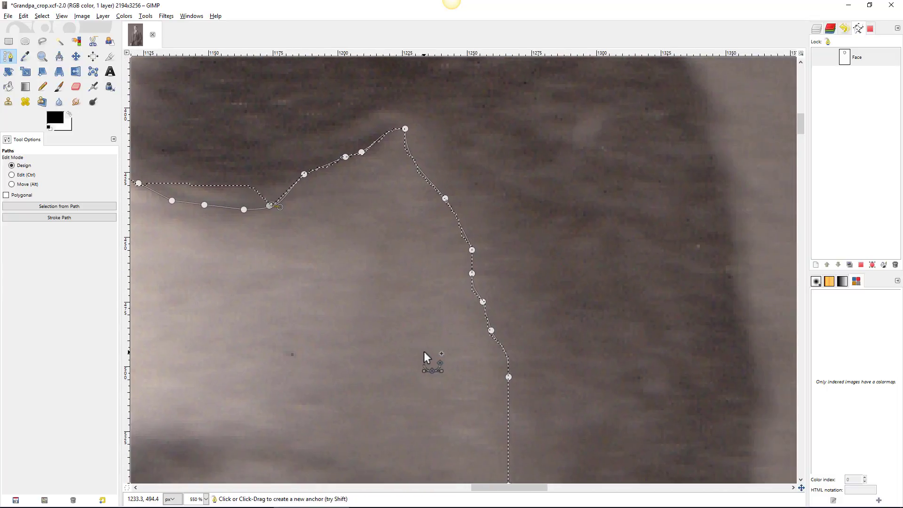
{"action": "left_click_drag", "start_coordinate": [424, 345], "coordinate": [421, 256]}
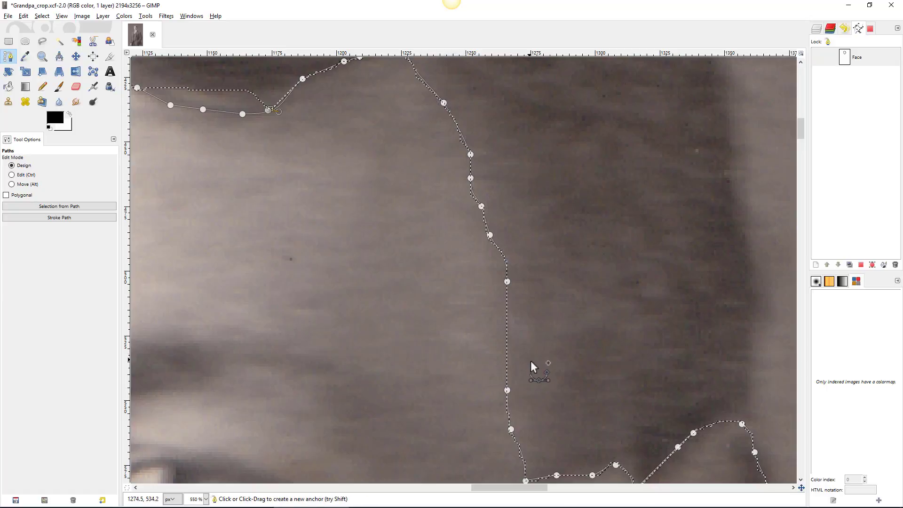
{"action": "left_click_drag", "start_coordinate": [536, 371], "coordinate": [388, 135]}
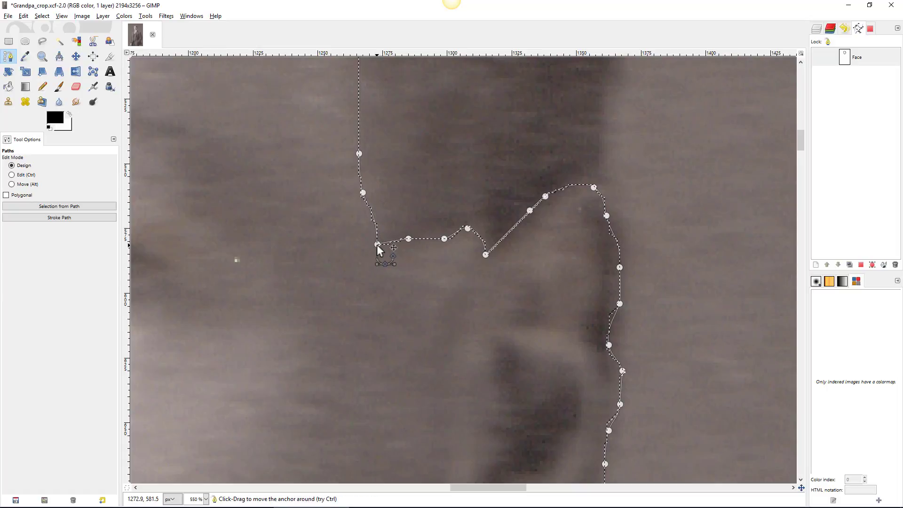
{"action": "left_click_drag", "start_coordinate": [378, 245], "coordinate": [380, 248]}
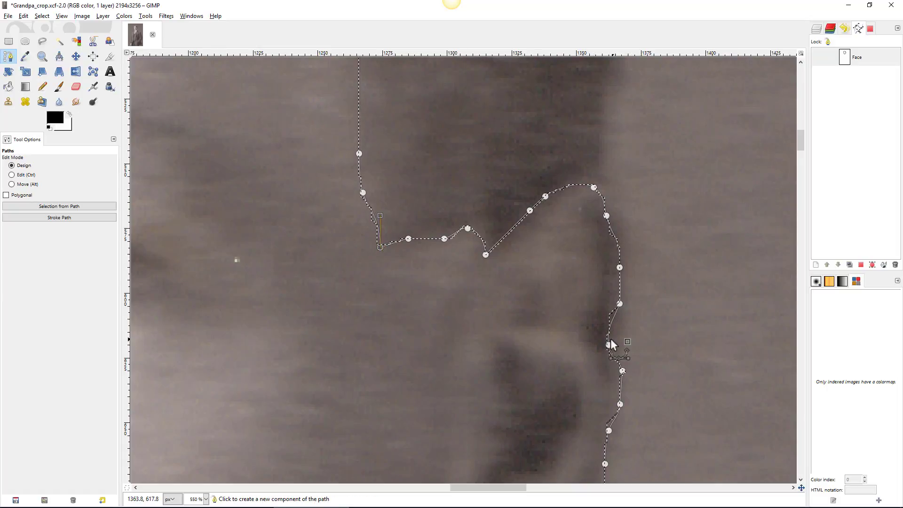
Step: Reposition the indented path anchor on the ear's outer edge to smooth the outline there
{"action": "left_click_drag", "start_coordinate": [610, 338], "coordinate": [620, 339]}
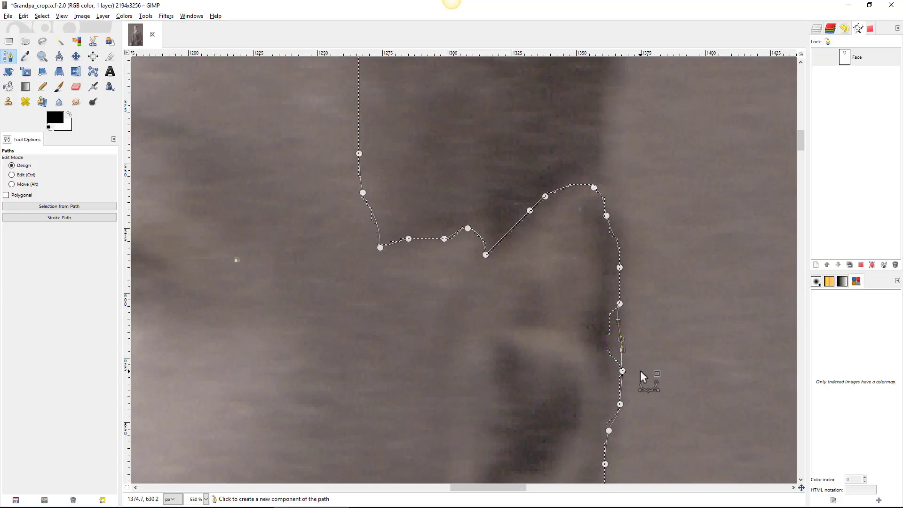
{"action": "left_click", "coordinate": [621, 338]}
{"action": "left_click_drag", "start_coordinate": [621, 338], "coordinate": [616, 346]}
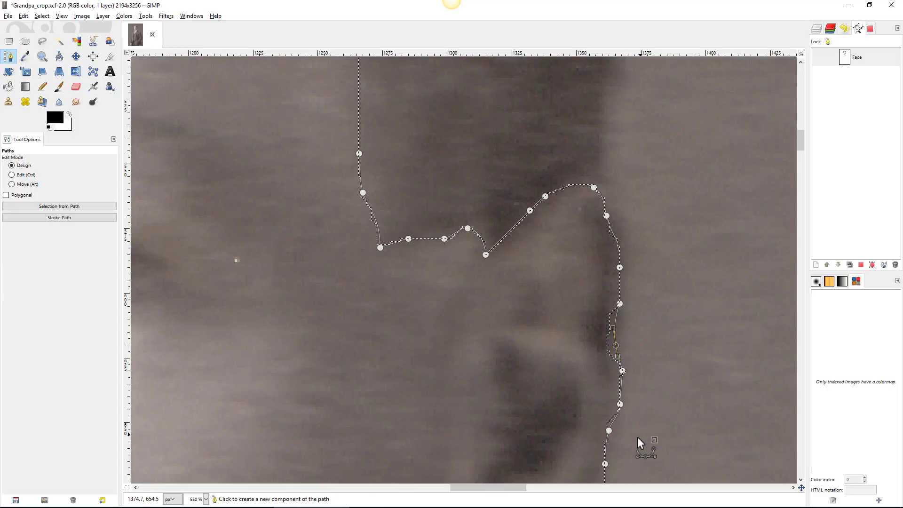
Step: Move the protruding path anchor beside the earlobe inward to the ear's outer edge
{"action": "left_click_drag", "start_coordinate": [648, 390], "coordinate": [623, 152]}
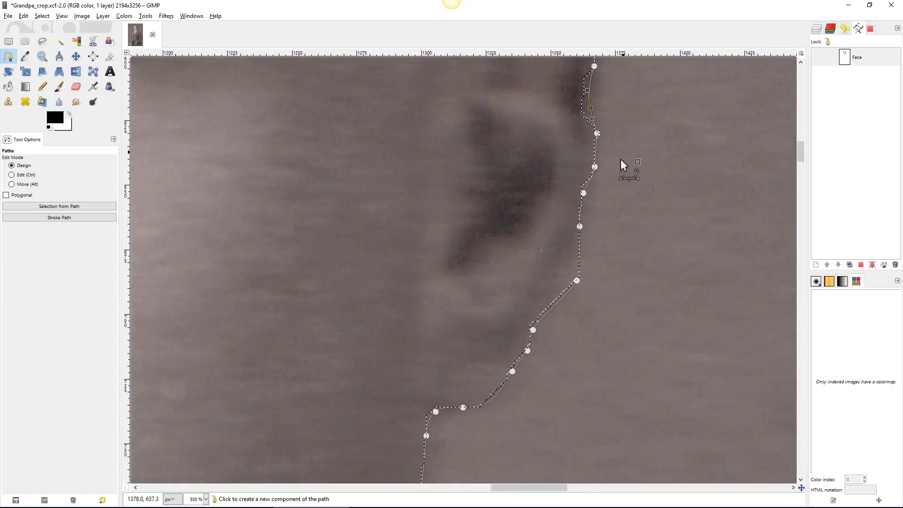
{"action": "left_click", "coordinate": [577, 280]}
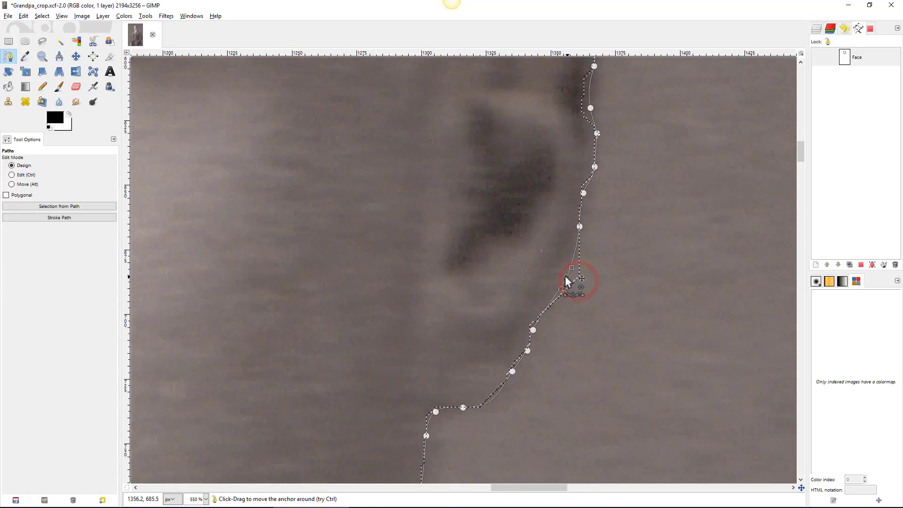
{"action": "left_click_drag", "start_coordinate": [566, 276], "coordinate": [562, 275]}
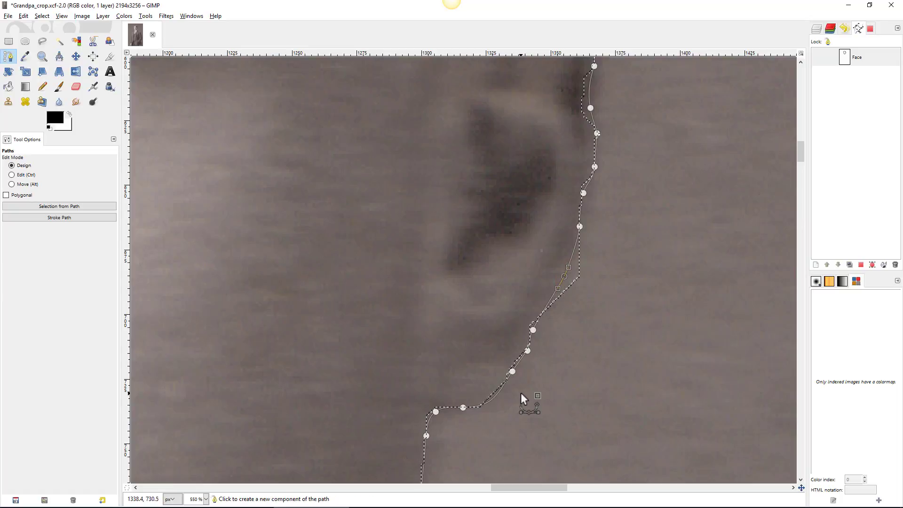
Step: Move the path anchor that juts above the collar line onto the collar edge and adjust its handle to smooth the curve
{"action": "left_click_drag", "start_coordinate": [520, 393], "coordinate": [568, 127]}
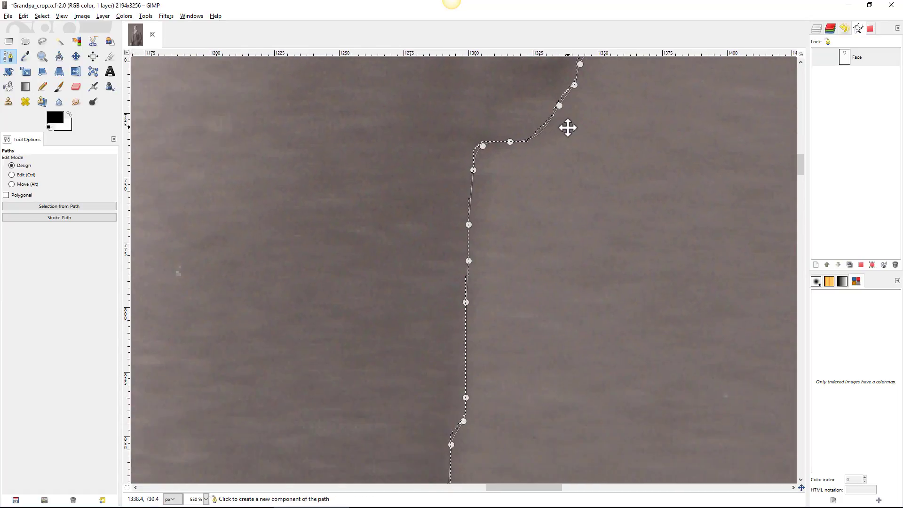
{"action": "scroll", "coordinate": [535, 264], "scroll_direction": "down", "scroll_amount": 2, "text": "ctrl"}
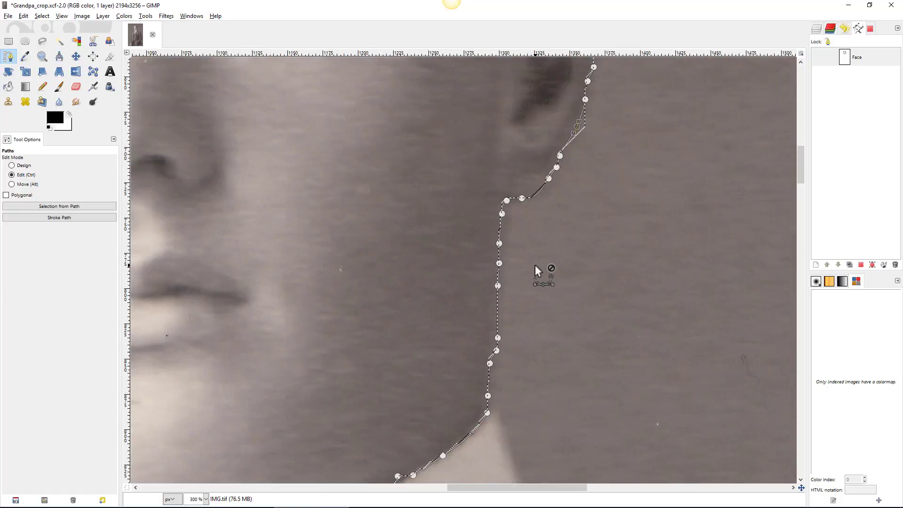
{"action": "scroll", "coordinate": [535, 265], "scroll_direction": "down", "scroll_amount": 2, "text": "ctrl"}
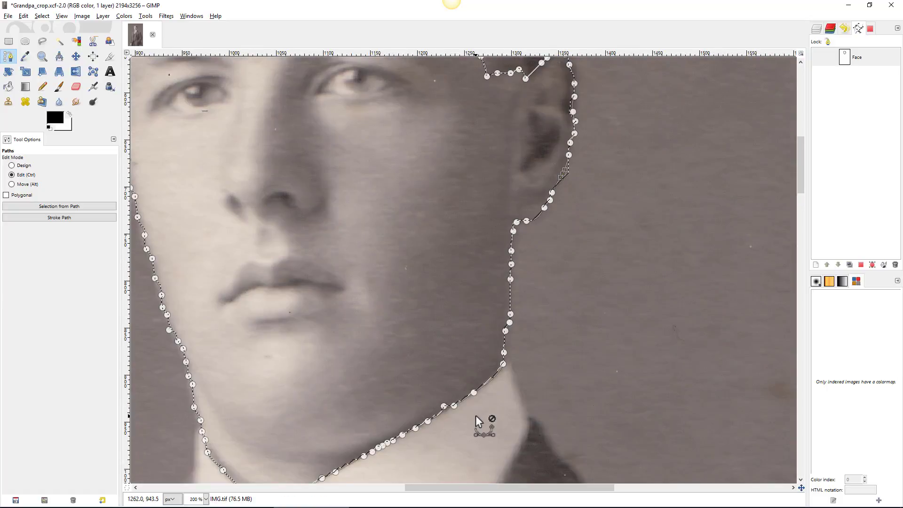
{"action": "scroll", "coordinate": [449, 435], "scroll_direction": "up", "scroll_amount": 5, "text": "ctrl"}
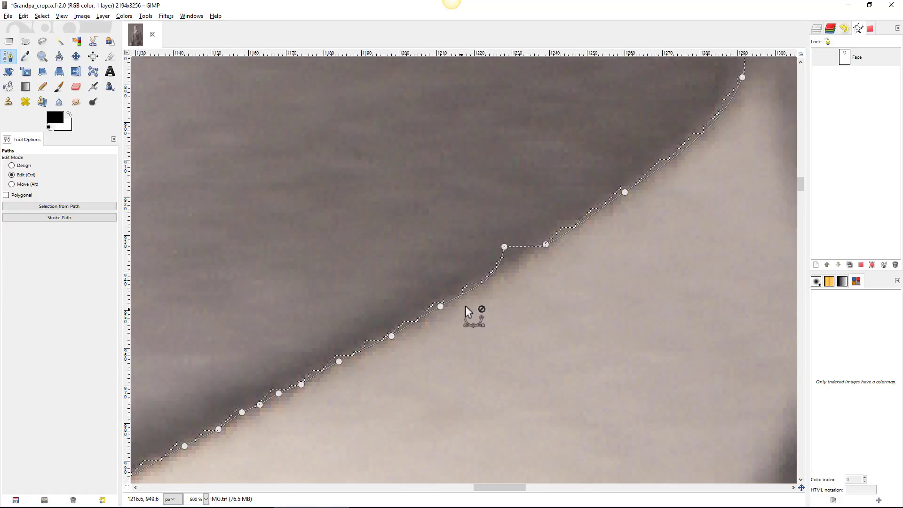
{"action": "left_click_drag", "start_coordinate": [503, 246], "coordinate": [515, 257]}
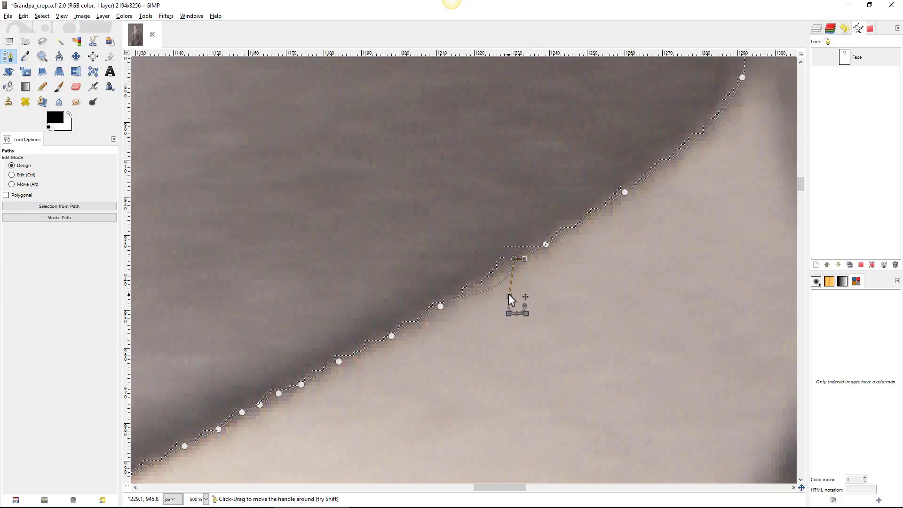
{"action": "left_click_drag", "start_coordinate": [509, 294], "coordinate": [512, 258]}
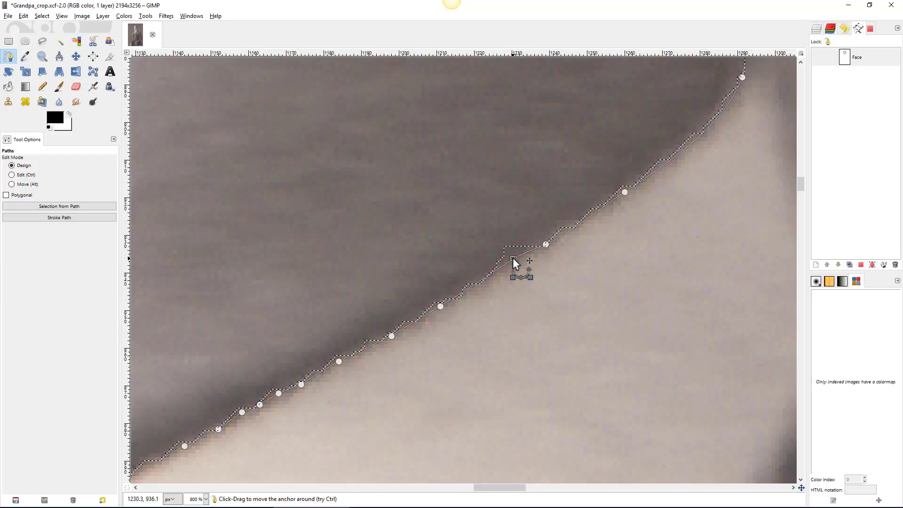
Step: Move two path anchors at the bottom of the neck, above the tie knot, down to the collar edge
{"action": "left_click_drag", "start_coordinate": [414, 381], "coordinate": [696, 162]}
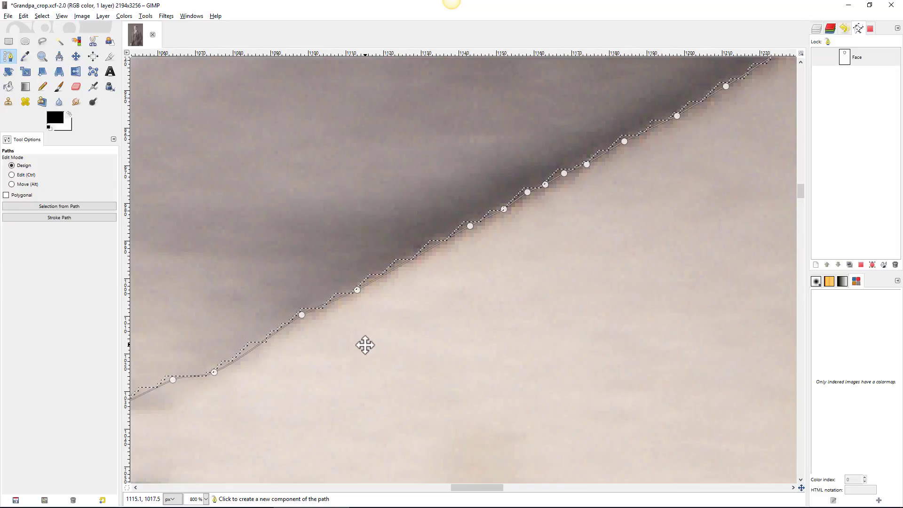
{"action": "left_click_drag", "start_coordinate": [365, 344], "coordinate": [744, 169]}
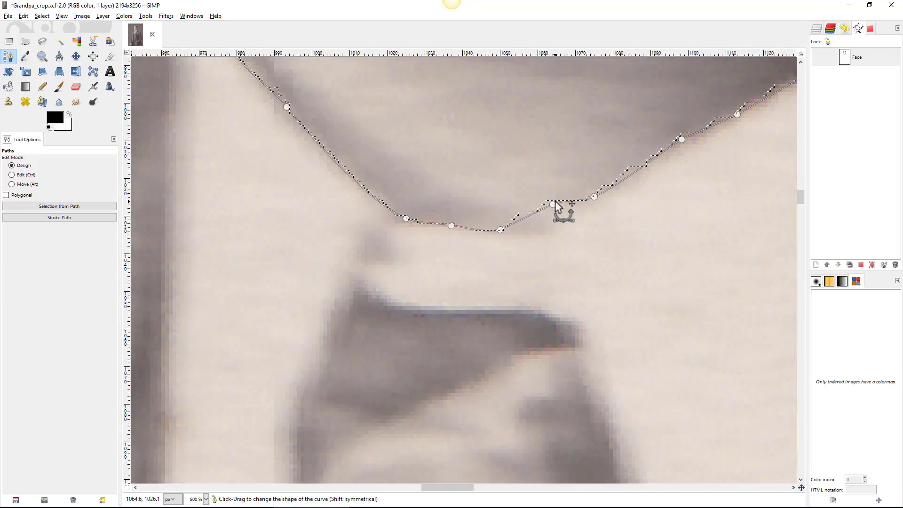
{"action": "left_click_drag", "start_coordinate": [554, 204], "coordinate": [553, 226]}
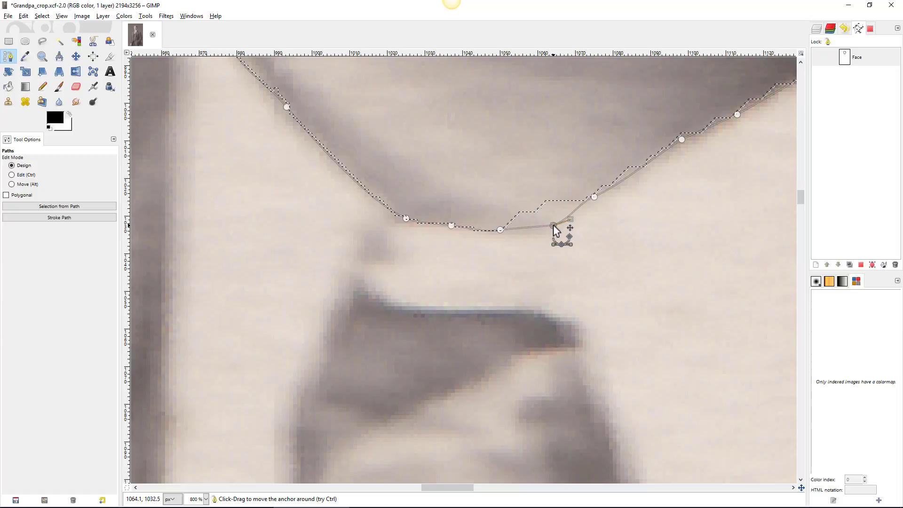
{"action": "left_click", "coordinate": [596, 196]}
{"action": "mouse_move", "coordinate": [579, 205]}
{"action": "left_mouse_down"}
{"action": "mouse_move", "coordinate": [617, 192]}
{"action": "mouse_move", "coordinate": [595, 200]}
{"action": "left_mouse_up"}
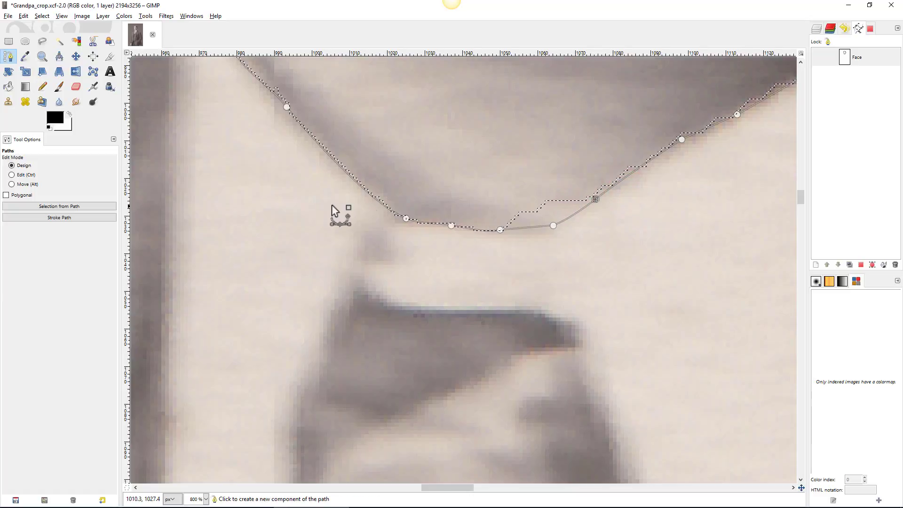
Step: Move the indented path anchor on the jaw opposite the ear, just above the collar, outward to the face's edge
{"action": "left_click_drag", "start_coordinate": [303, 202], "coordinate": [477, 334]}
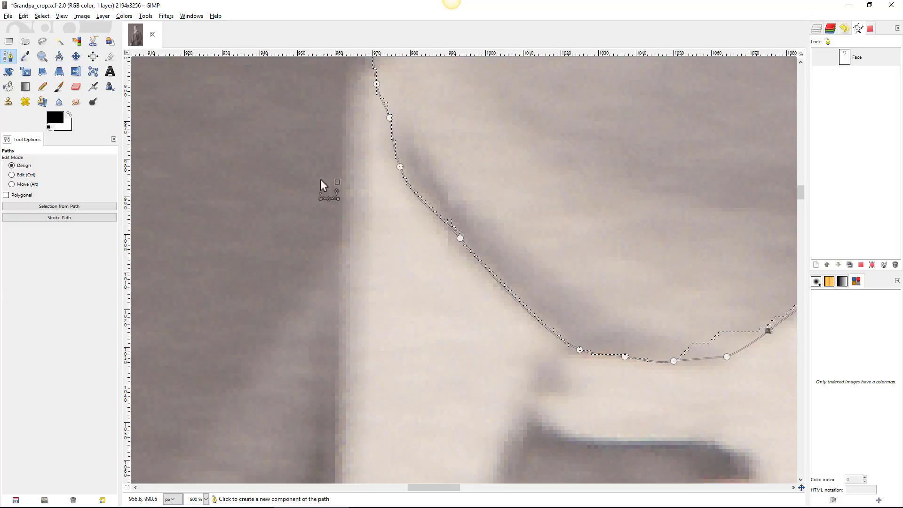
{"action": "left_click_drag", "start_coordinate": [303, 132], "coordinate": [295, 377]}
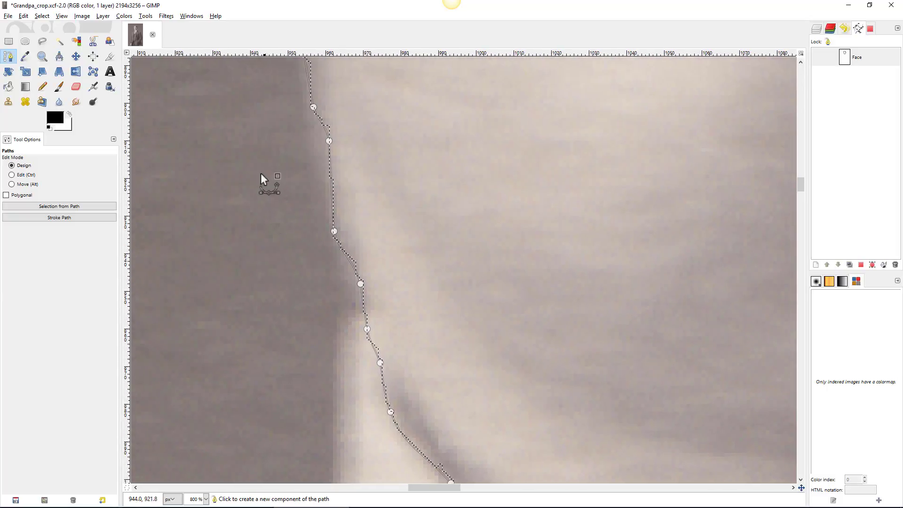
{"action": "left_click_drag", "start_coordinate": [329, 140], "coordinate": [320, 140]}
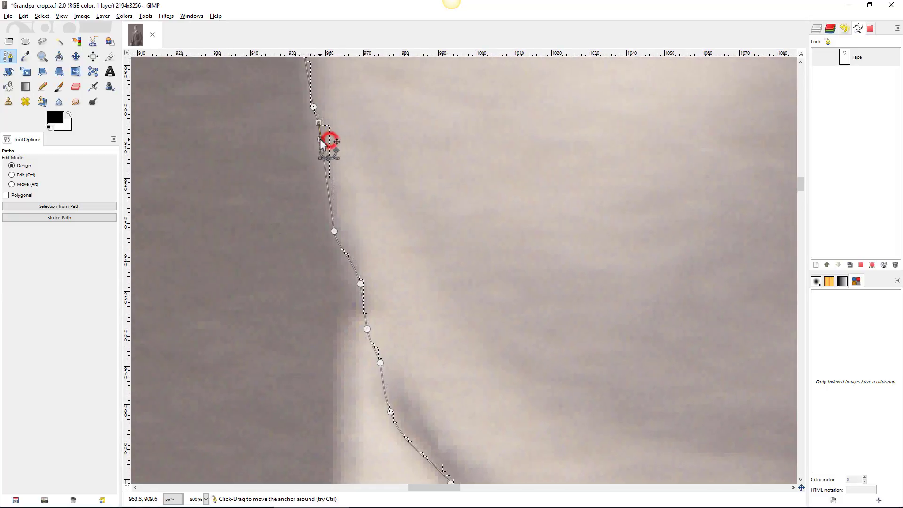
Step: Replace the current selection with one made from the refined Face path and check its outline around the face
{"action": "key", "text": "ctrl"}
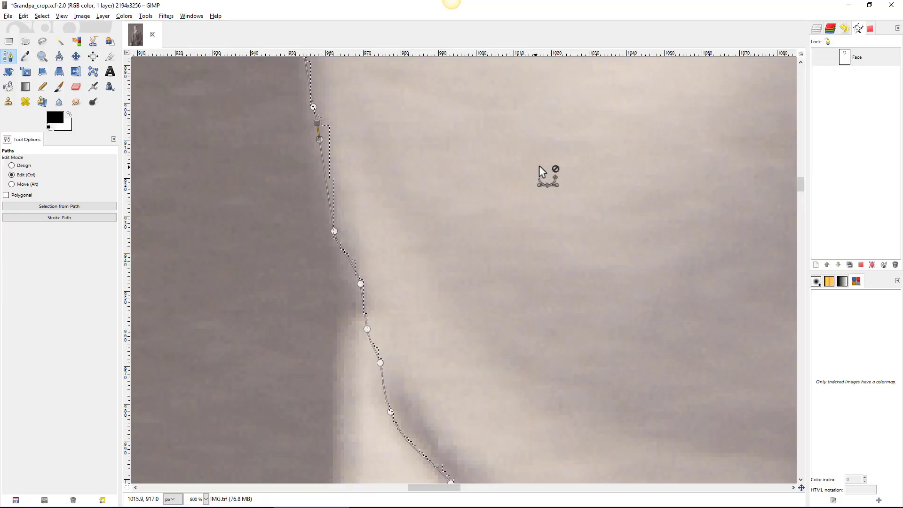
{"action": "scroll", "coordinate": [542, 171], "scroll_direction": "down", "scroll_amount": 1}
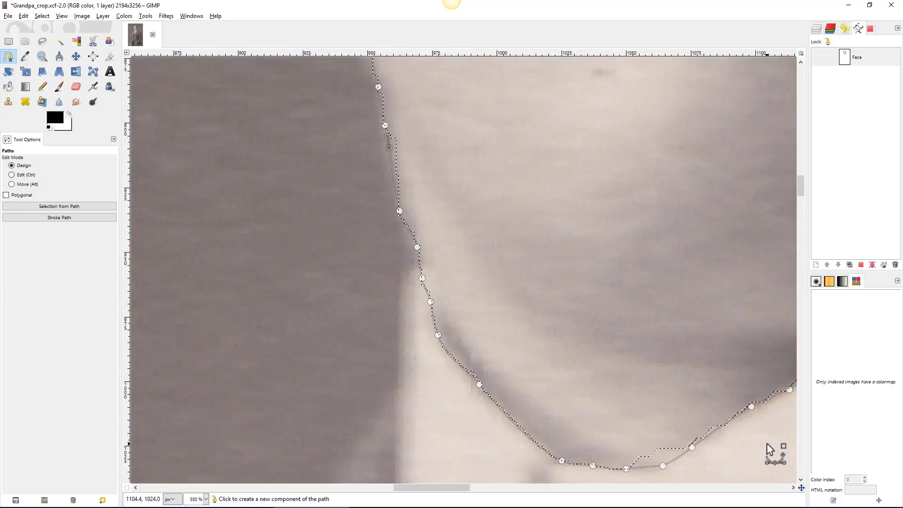
{"action": "left_click_drag", "start_coordinate": [767, 443], "coordinate": [173, 463]}
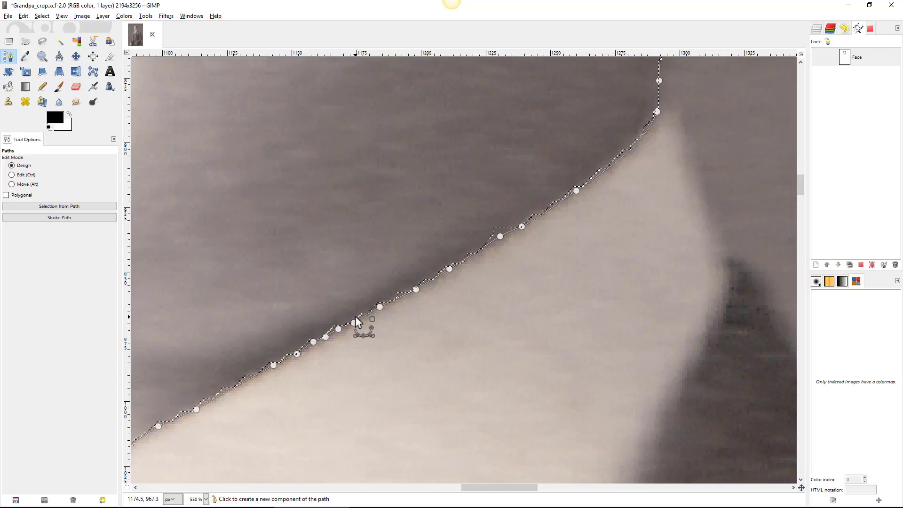
{"action": "left_click", "coordinate": [417, 288]}
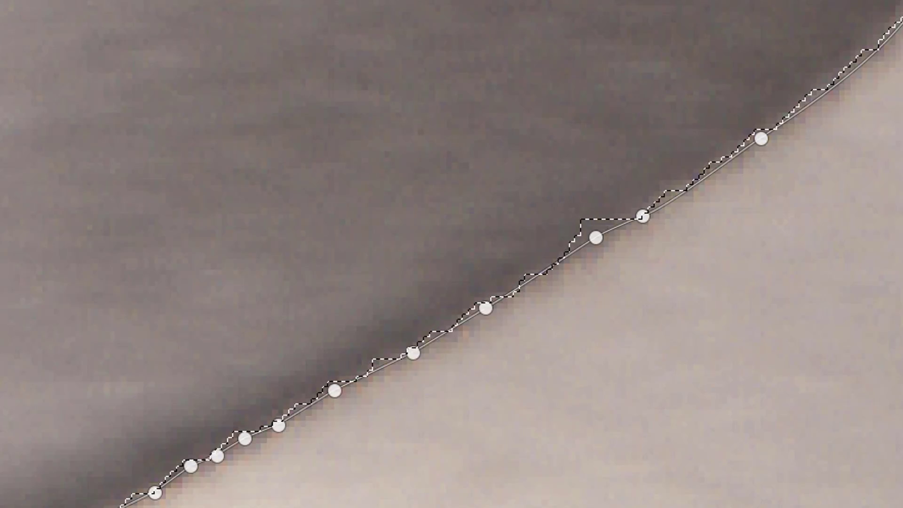
{"action": "key", "text": "ctrl+z"}
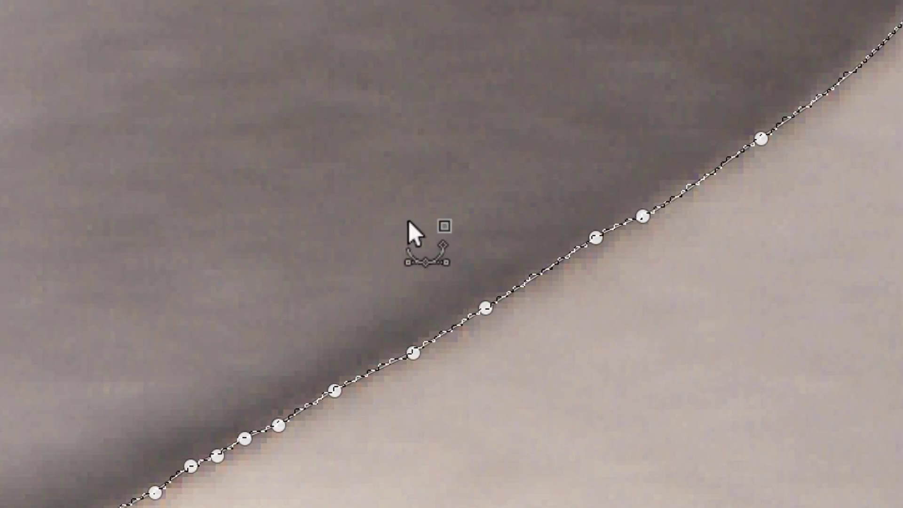
{"action": "scroll", "coordinate": [487, 244], "scroll_direction": "down", "scroll_amount": 5}
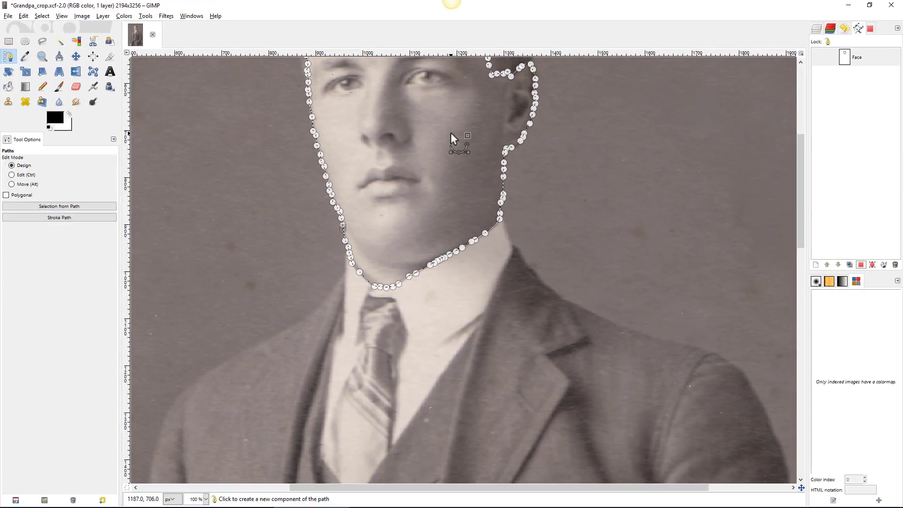
{"action": "left_click_drag", "start_coordinate": [460, 100], "coordinate": [514, 278]}
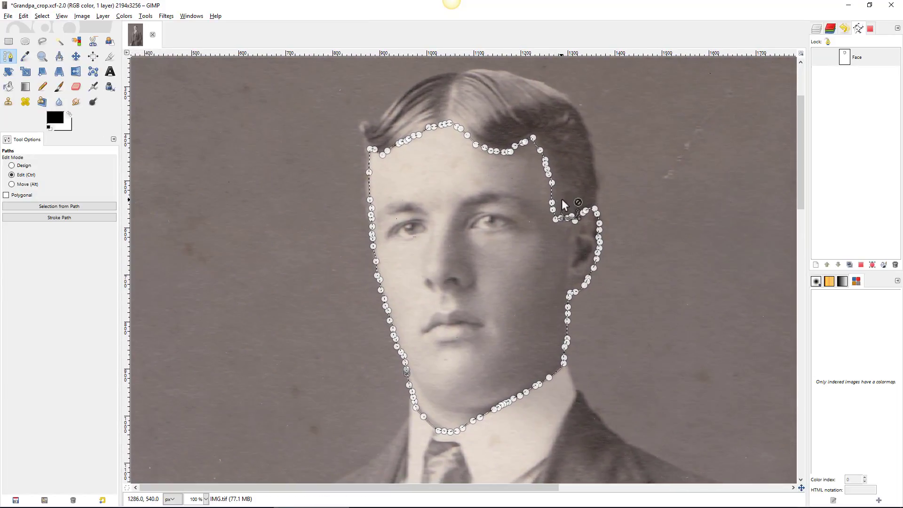
{"action": "scroll", "coordinate": [561, 199], "scroll_direction": "up", "scroll_amount": 4}
{"action": "scroll", "coordinate": [557, 195], "scroll_direction": "down", "scroll_amount": 4}
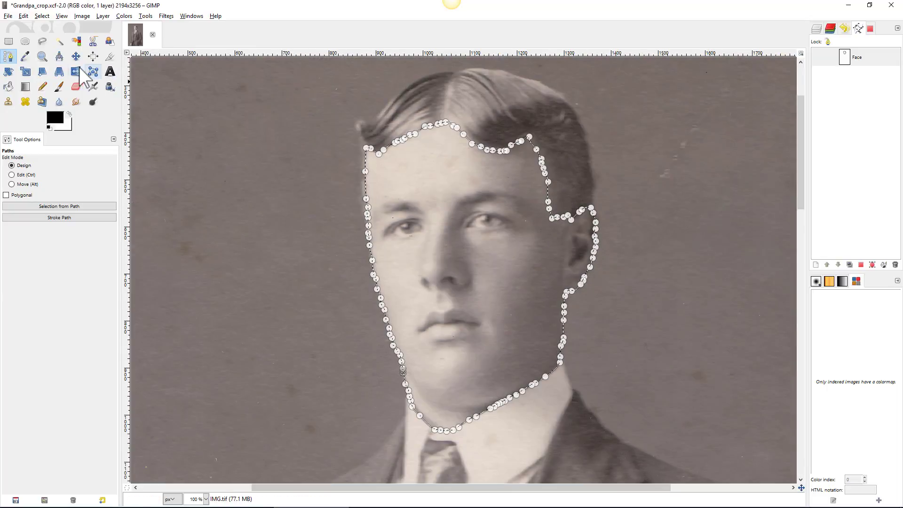
Step: Save the image under the new name Grandpa_Face.xcf
{"action": "left_click", "coordinate": [10, 16]}
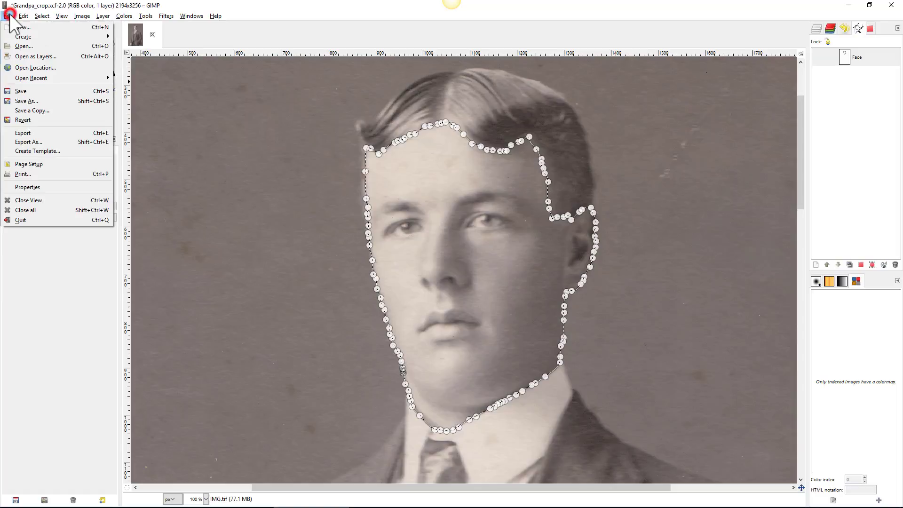
{"action": "left_click", "coordinate": [22, 100]}
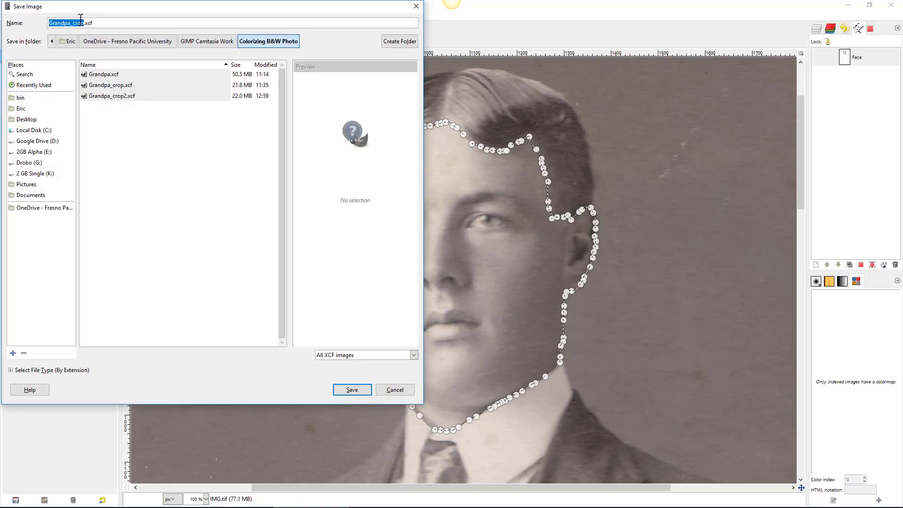
{"action": "double_click", "coordinate": [80, 19]}
{"action": "type", "text": "Face"}
{"action": "key", "text": "Return"}
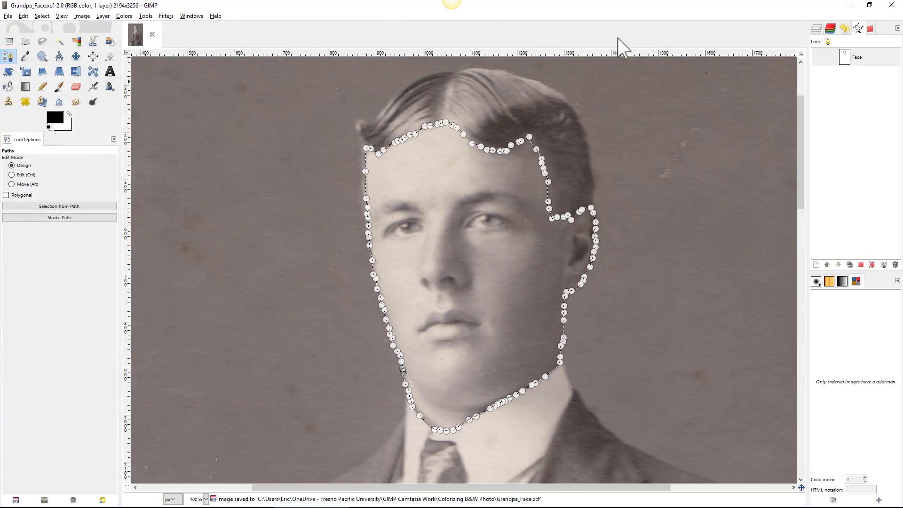
Step: Create a new layer named Face with transparency fill above the photo layer
{"action": "left_click", "coordinate": [816, 29]}
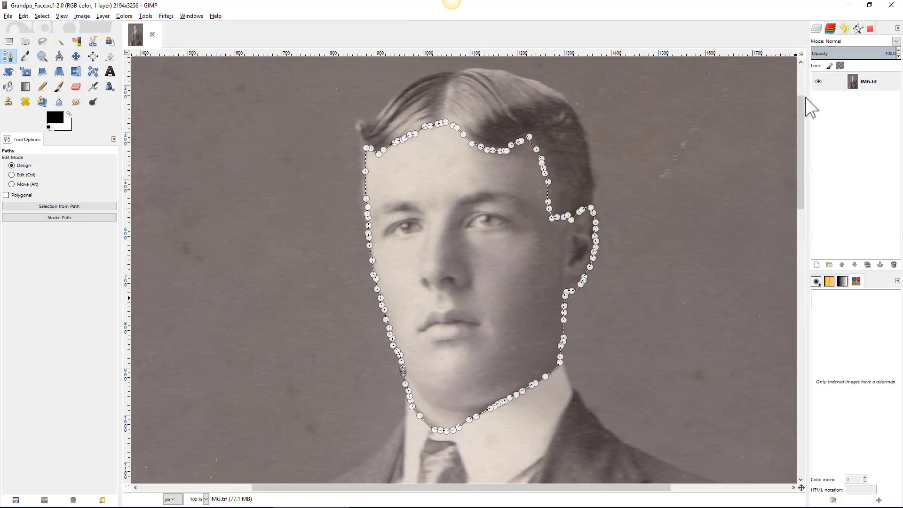
{"action": "left_click", "coordinate": [816, 265]}
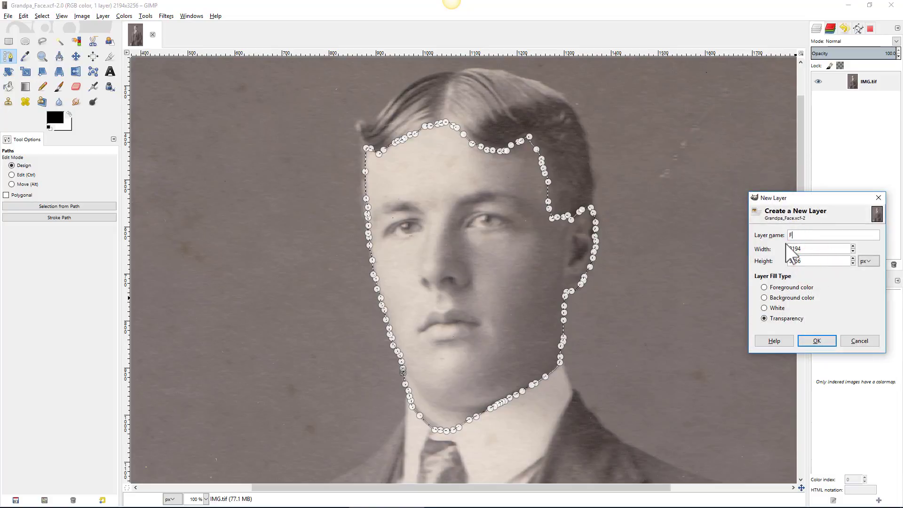
{"action": "key", "text": "Return"}
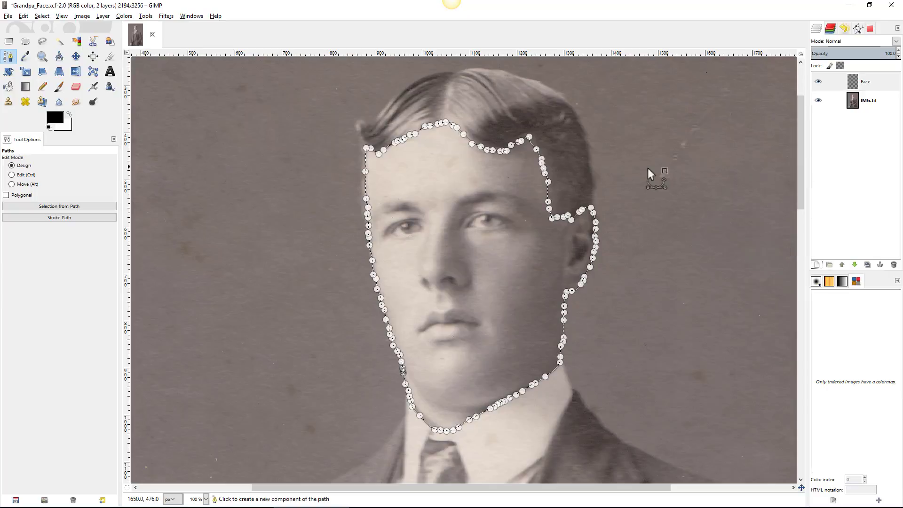
Step: Create a second path from the face selection and load that path as the selection
{"action": "left_click", "coordinate": [858, 28]}
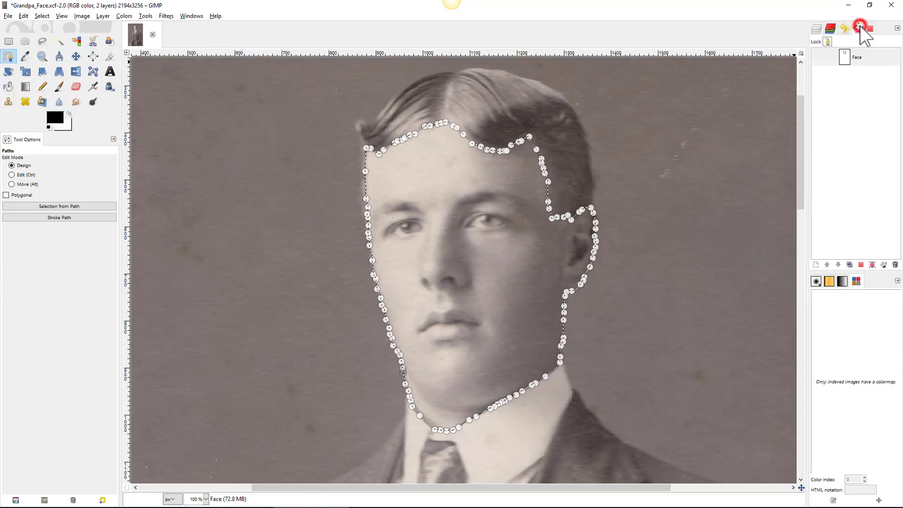
{"action": "left_click", "coordinate": [861, 264]}
{"action": "left_click", "coordinate": [872, 265]}
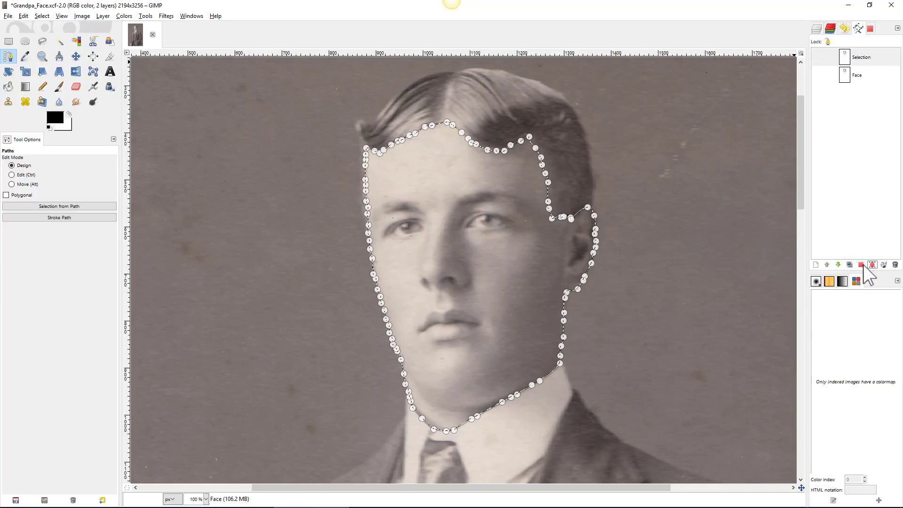
{"action": "left_click", "coordinate": [861, 266]}
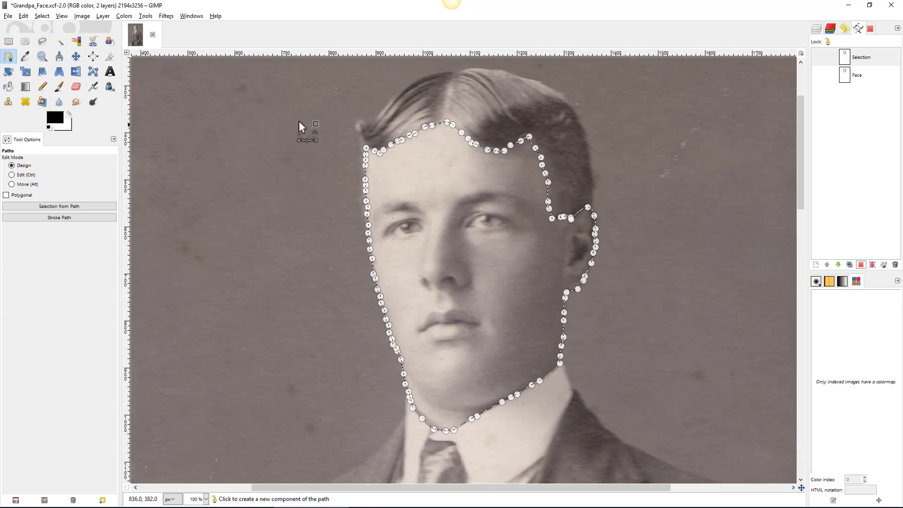
Step: Leave path editing by switching to the Move tool and show the layer list
{"action": "left_click", "coordinate": [75, 57]}
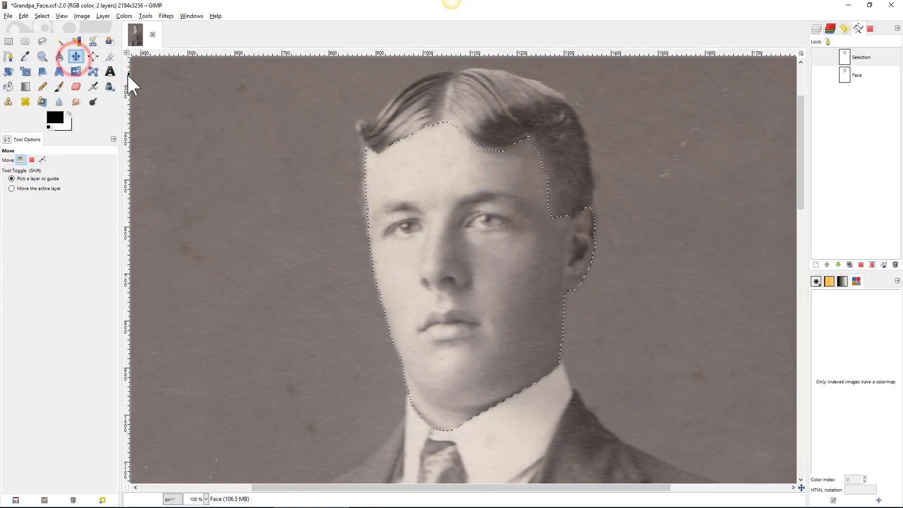
{"action": "left_click", "coordinate": [818, 29]}
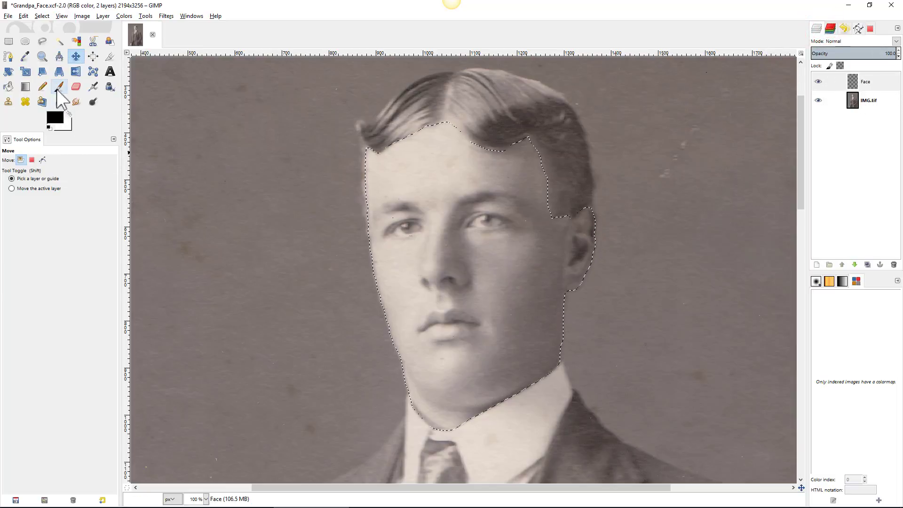
Step: Set the foreground color to pale yellow f1e4ab and bucket-fill the face selection on the Face layer with it
{"action": "left_click", "coordinate": [59, 87]}
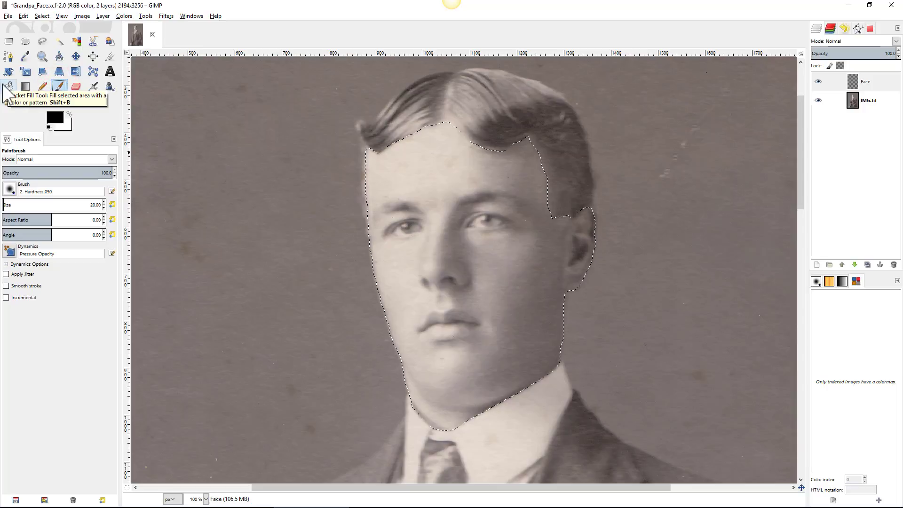
{"action": "left_click", "coordinate": [53, 114]}
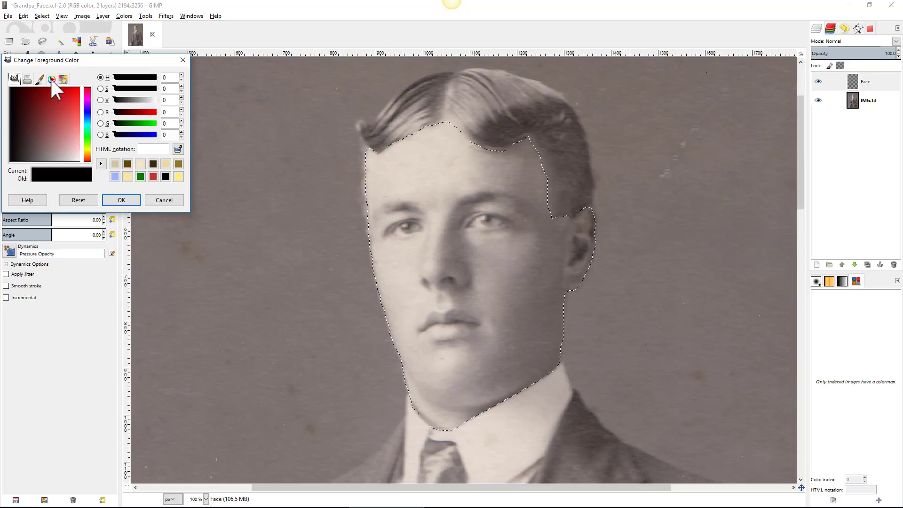
{"action": "left_click", "coordinate": [87, 152]}
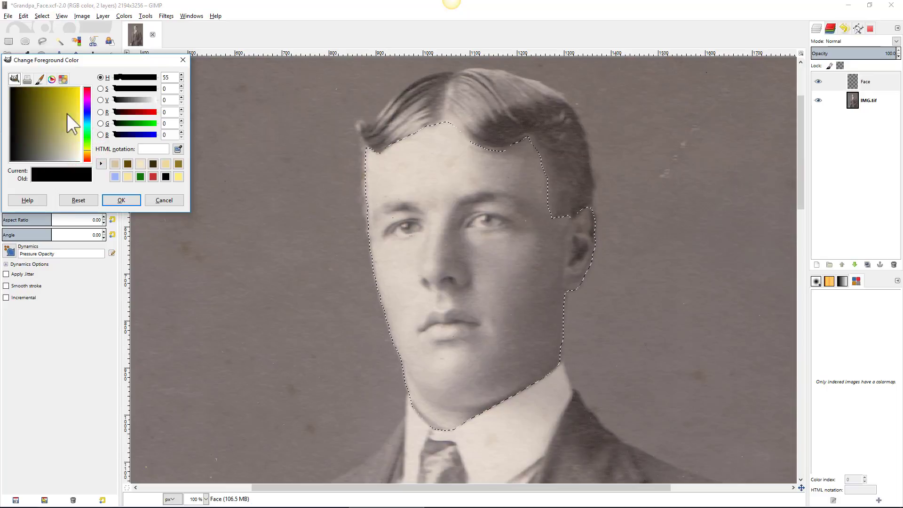
{"action": "left_click", "coordinate": [51, 80]}
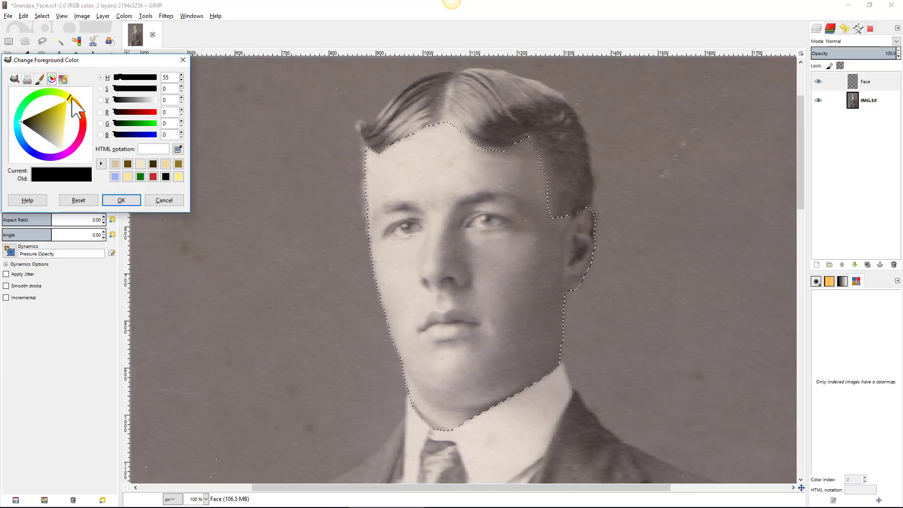
{"action": "left_click_drag", "start_coordinate": [69, 95], "coordinate": [73, 99]}
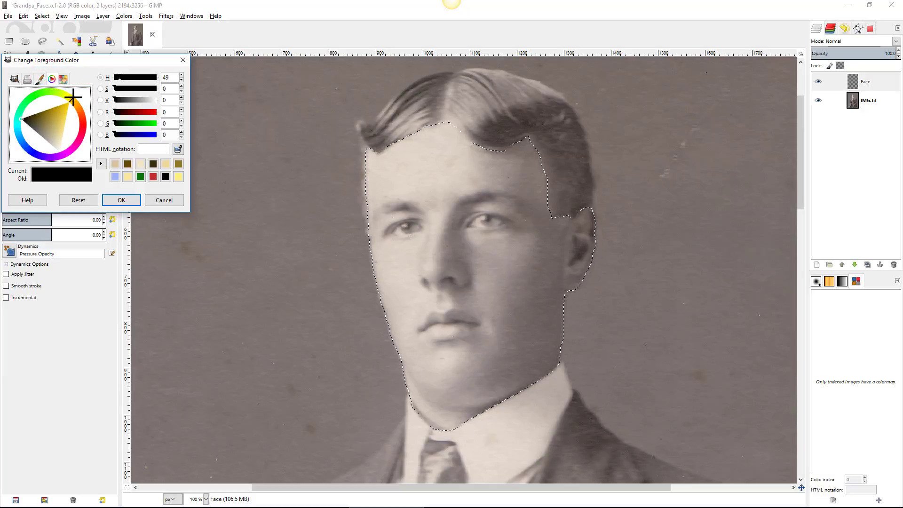
{"action": "left_click_drag", "start_coordinate": [61, 117], "coordinate": [59, 137]}
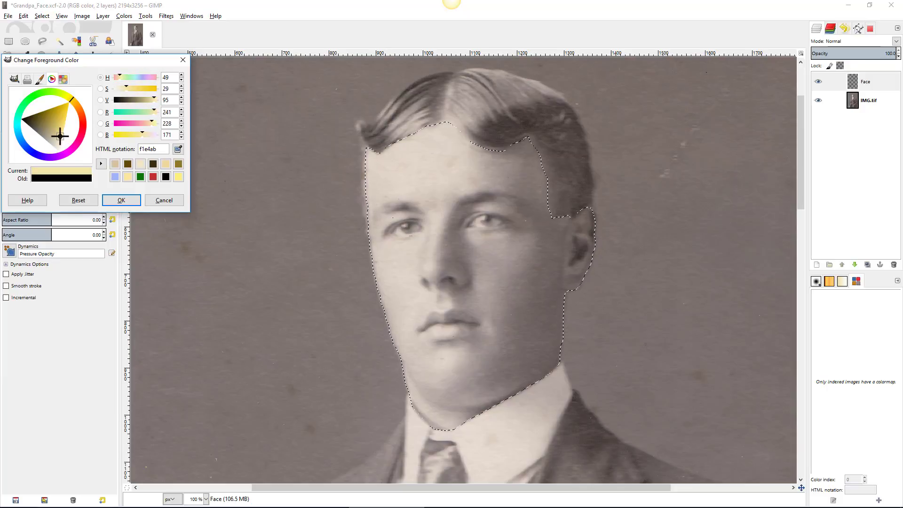
{"action": "left_click", "coordinate": [121, 200]}
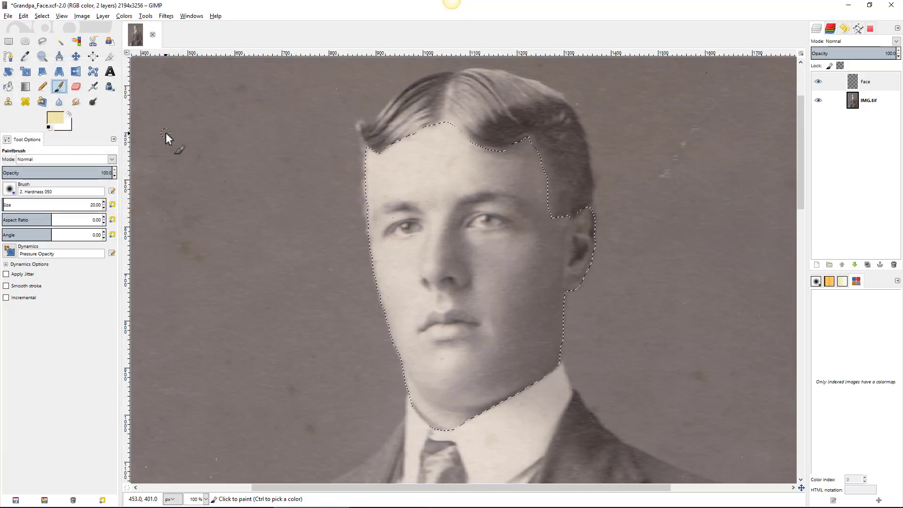
{"action": "left_click", "coordinate": [9, 86]}
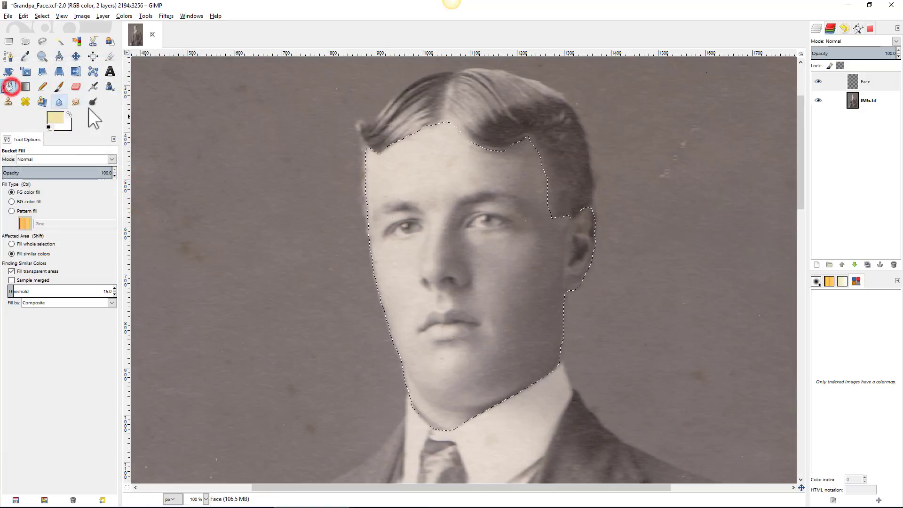
{"action": "left_click", "coordinate": [427, 166]}
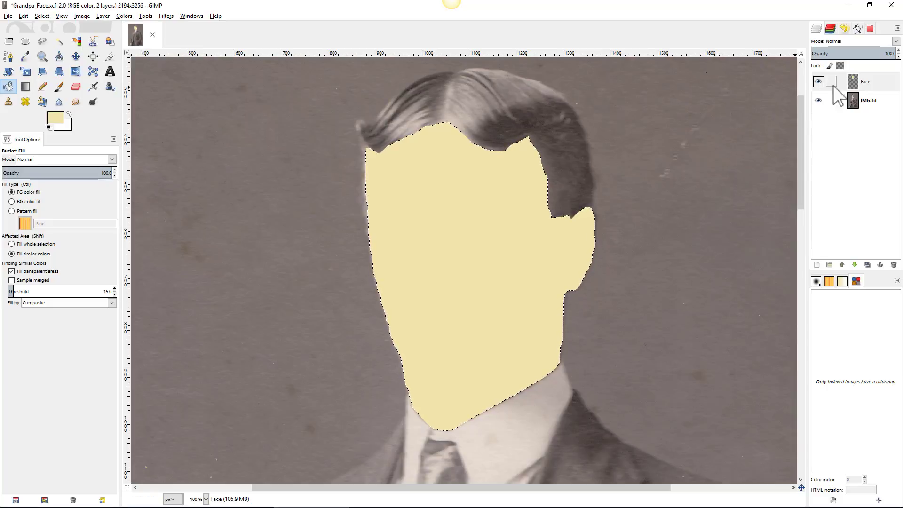
Step: Set the Face layer to Multiply mode at about 70% opacity and clear the face selection
{"action": "left_click", "coordinate": [886, 88]}
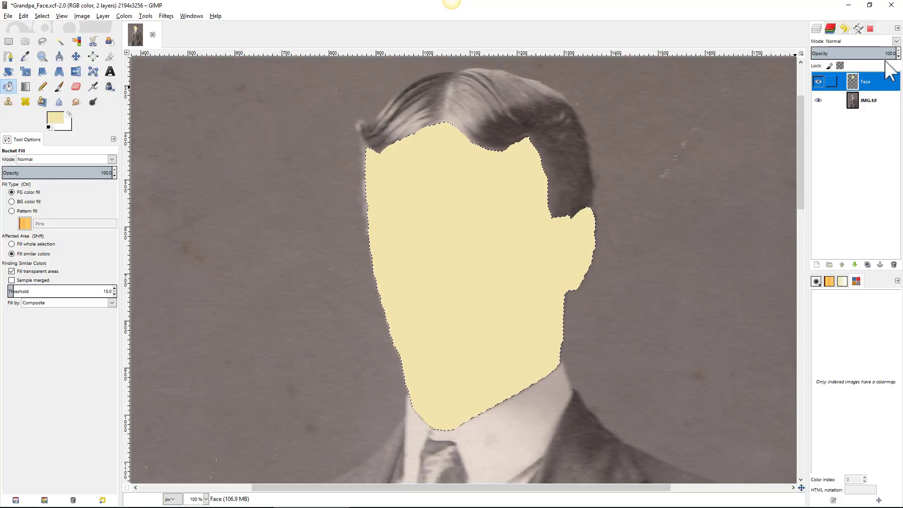
{"action": "left_click", "coordinate": [895, 41]}
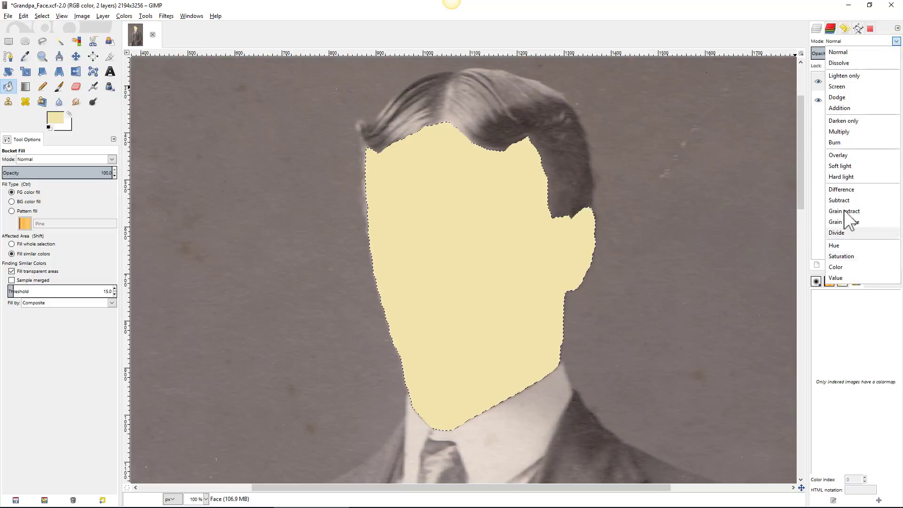
{"action": "left_click", "coordinate": [839, 132]}
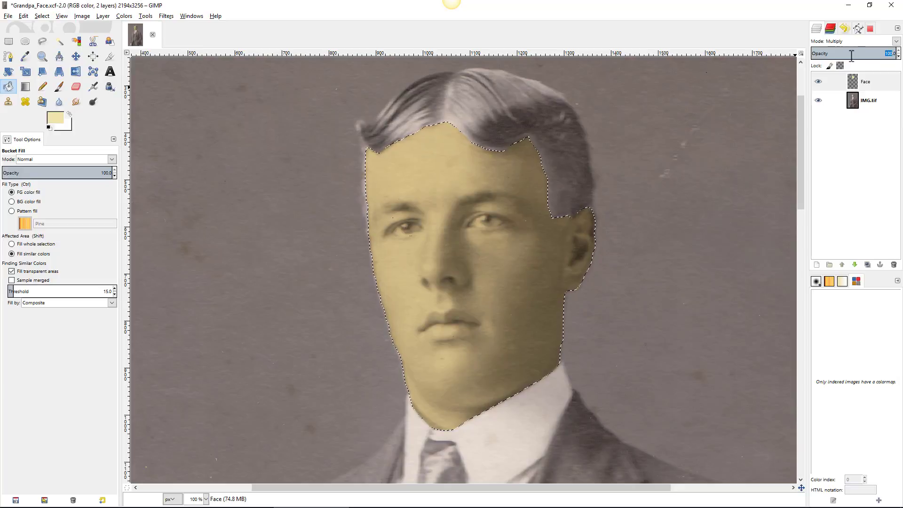
{"action": "left_click_drag", "start_coordinate": [876, 52], "coordinate": [854, 51]}
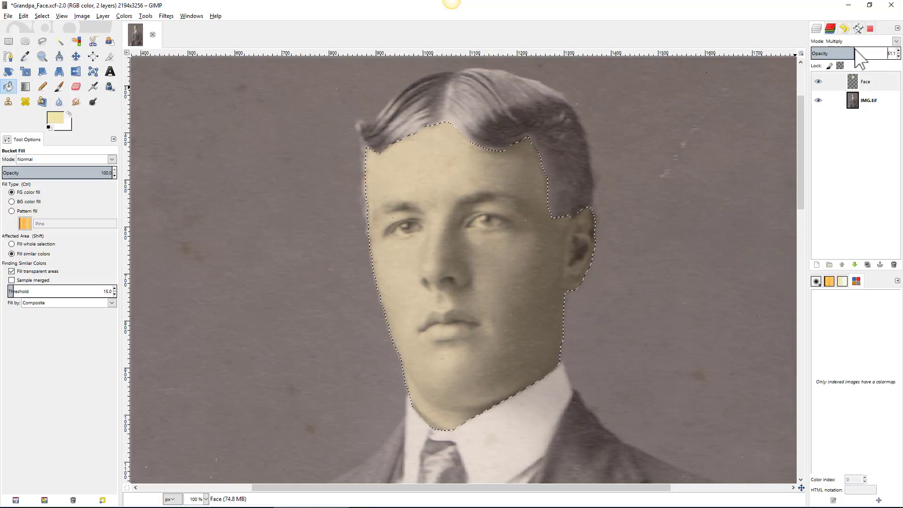
{"action": "left_click_drag", "start_coordinate": [860, 58], "coordinate": [871, 62]}
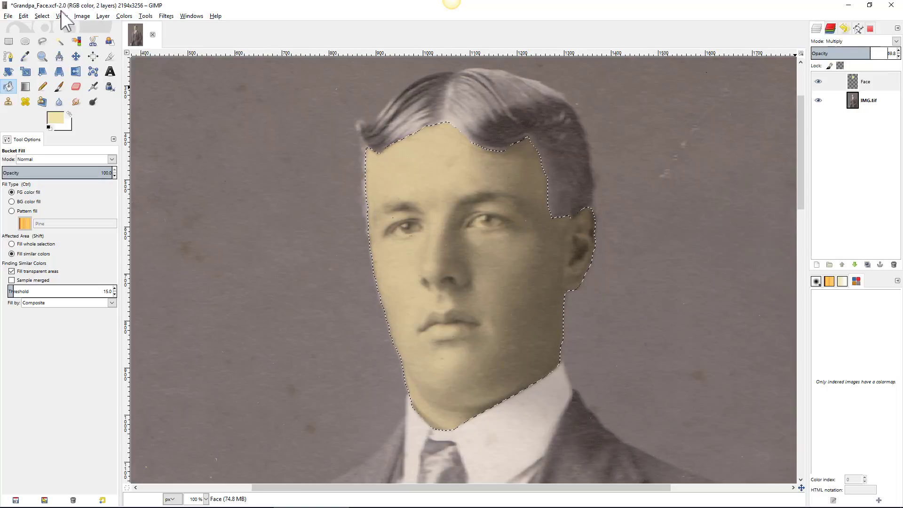
{"action": "left_click", "coordinate": [41, 16]}
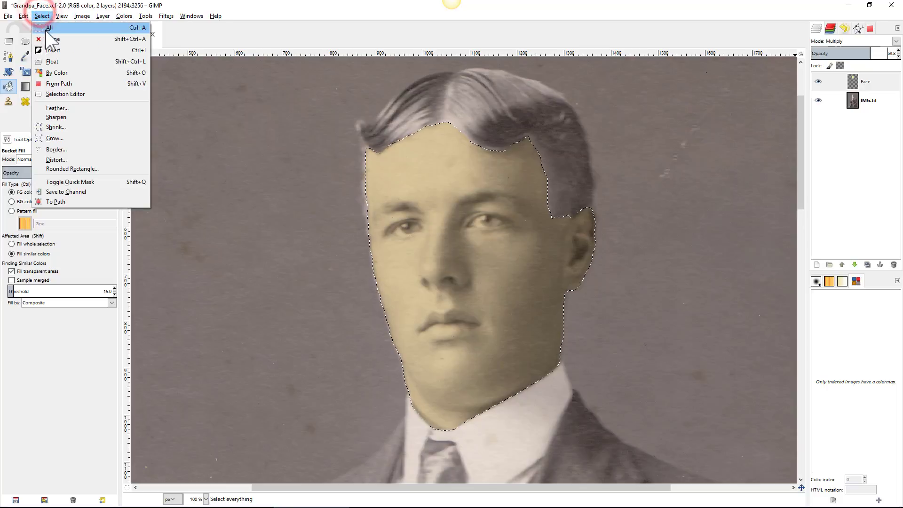
{"action": "left_click", "coordinate": [48, 28]}
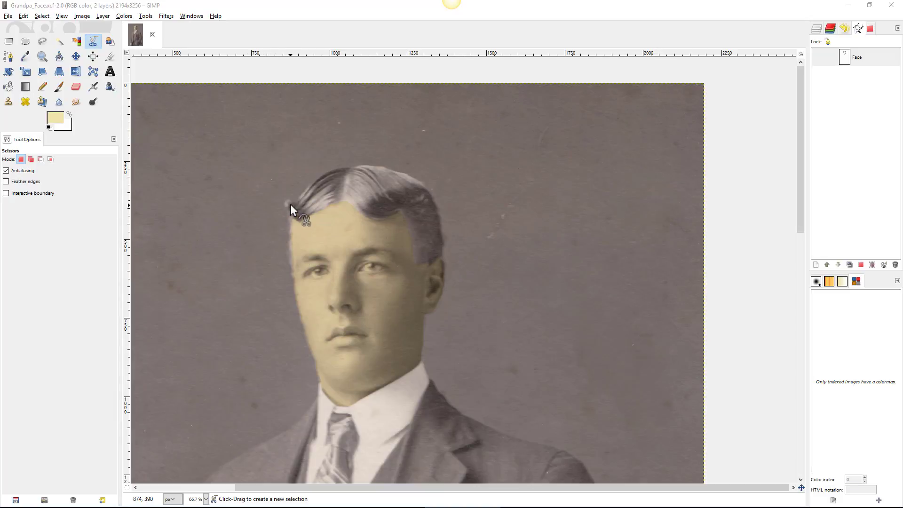
Step: Outline the hair with the Scissors tool along the forehead hairline, above the ear and over the crown, and convert the closed outline to a selection
{"action": "scroll", "coordinate": [284, 203], "scroll_direction": "up", "scroll_amount": 4, "text": "ctrl"}
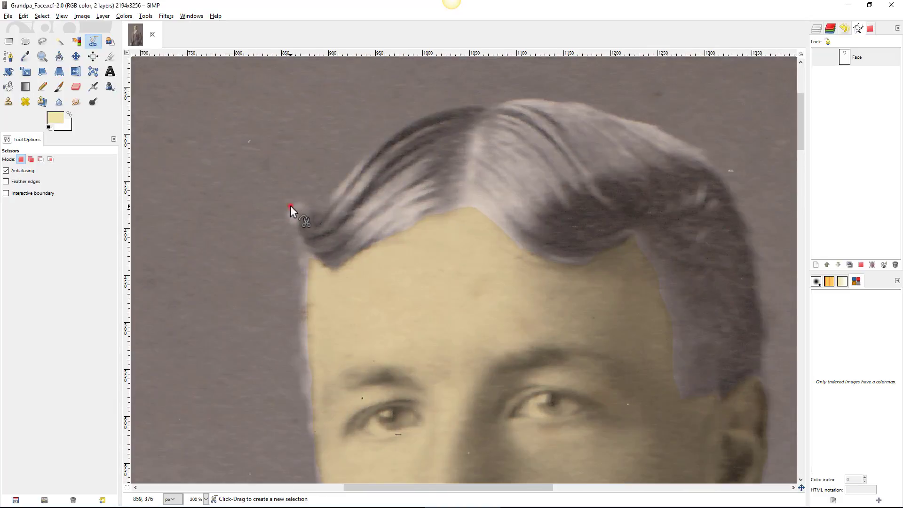
{"action": "left_click", "coordinate": [290, 206]}
{"action": "left_click", "coordinate": [292, 222]}
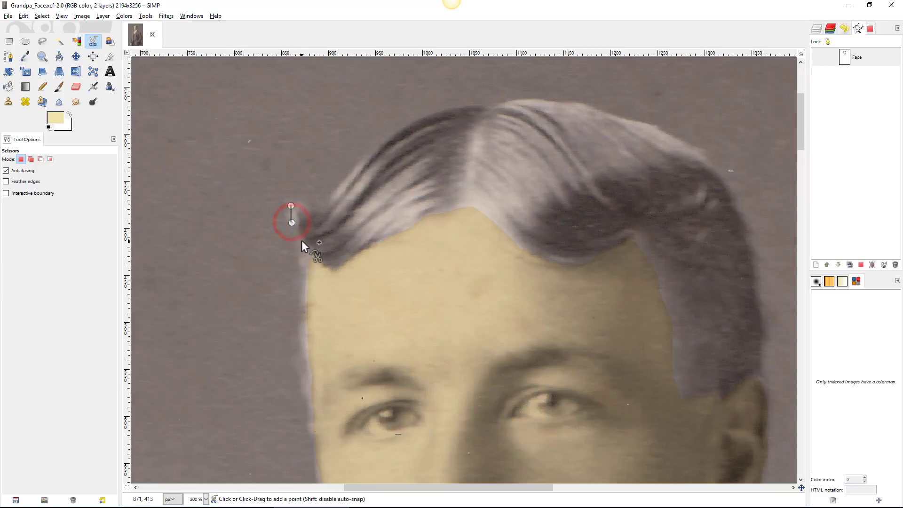
{"action": "left_click", "coordinate": [301, 242]}
{"action": "left_click", "coordinate": [317, 258]}
{"action": "left_click", "coordinate": [344, 263]}
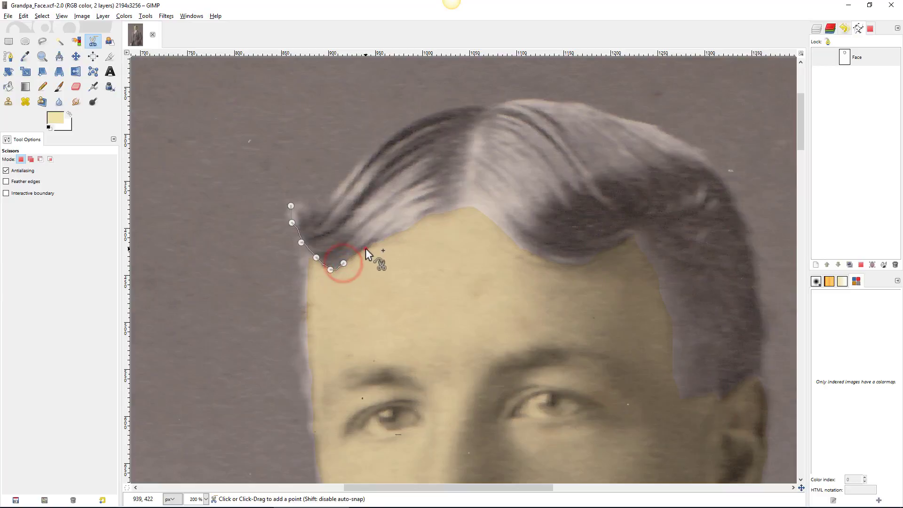
{"action": "left_click", "coordinate": [366, 249]}
{"action": "left_click", "coordinate": [400, 234]}
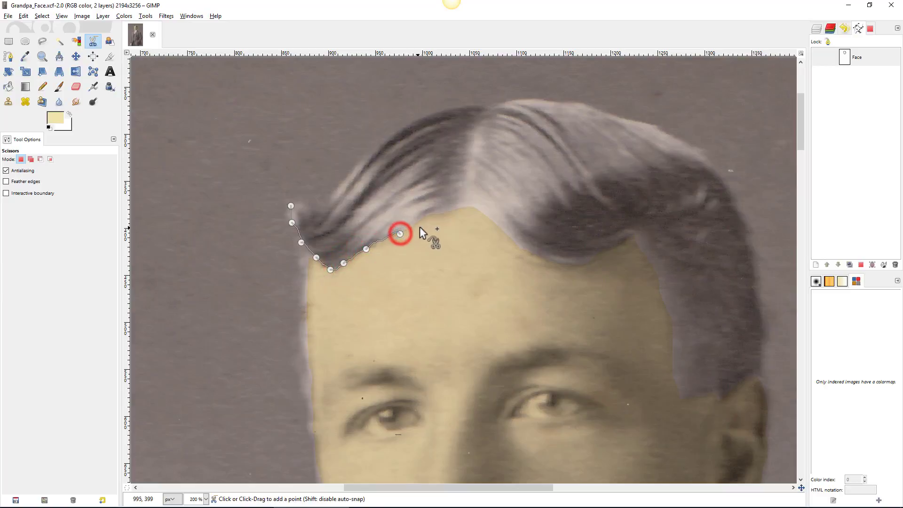
{"action": "left_click", "coordinate": [432, 215]}
{"action": "left_click", "coordinate": [456, 210]}
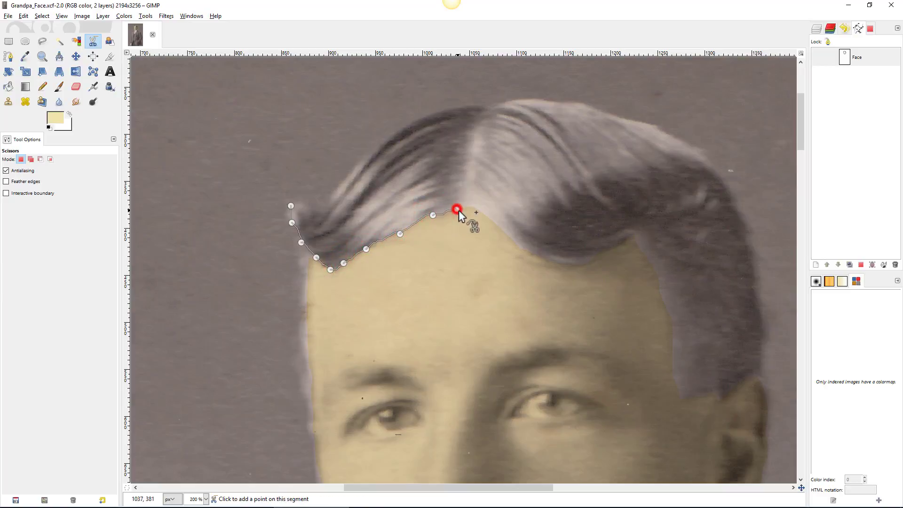
{"action": "left_click", "coordinate": [483, 214]}
{"action": "left_click", "coordinate": [511, 238]}
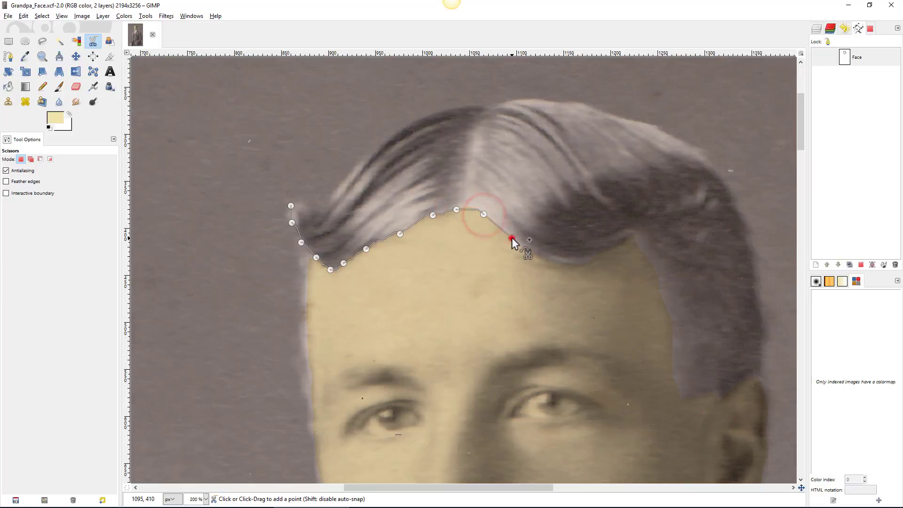
{"action": "left_click", "coordinate": [539, 259]}
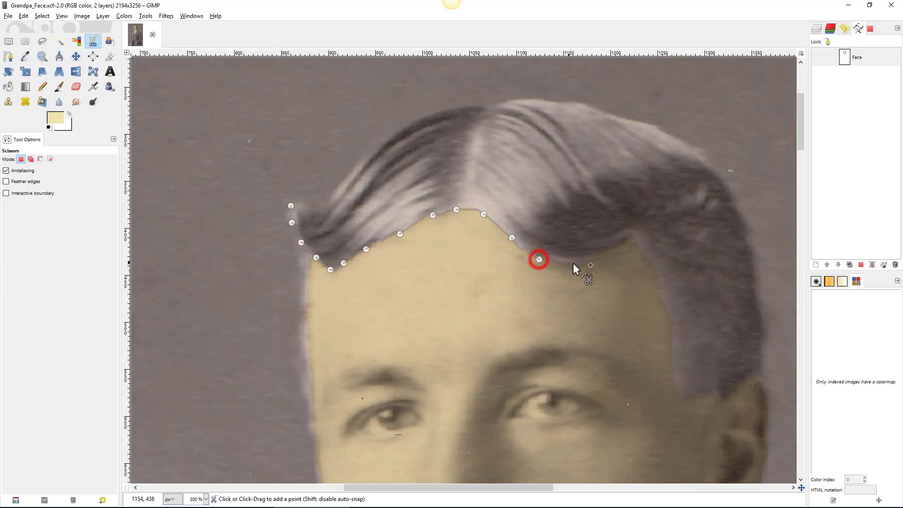
{"action": "left_click", "coordinate": [575, 263]}
{"action": "left_click", "coordinate": [602, 256]}
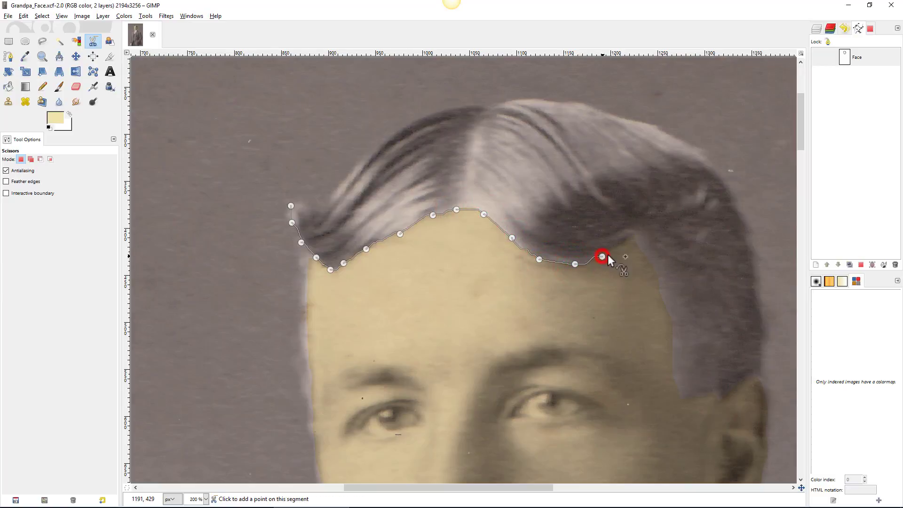
{"action": "left_click", "coordinate": [619, 246]}
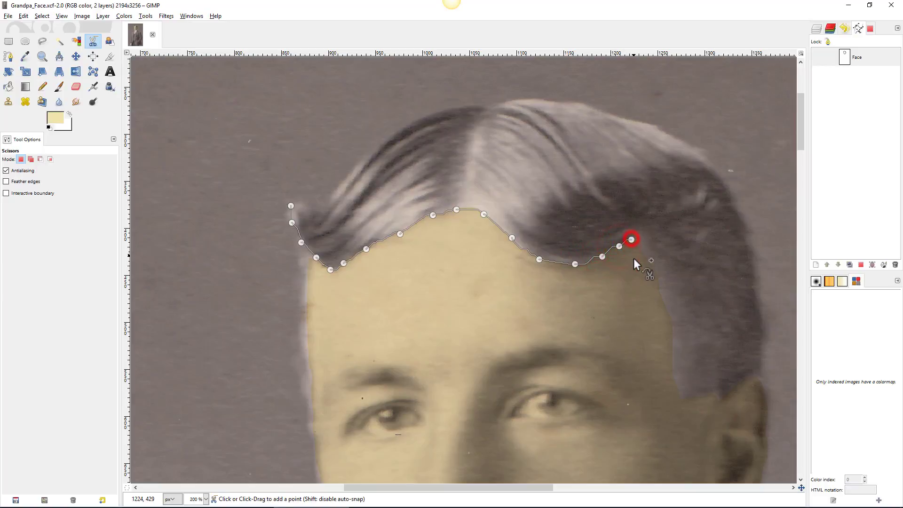
{"action": "left_click", "coordinate": [653, 268]}
{"action": "left_click", "coordinate": [663, 301]}
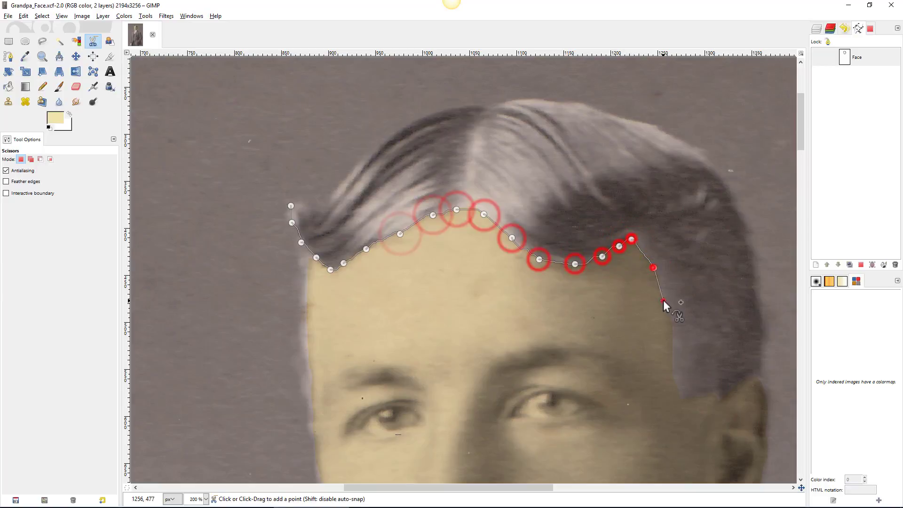
{"action": "left_click", "coordinate": [672, 329]}
{"action": "left_click", "coordinate": [672, 359]}
{"action": "left_click", "coordinate": [674, 381]}
{"action": "left_click", "coordinate": [681, 403]}
{"action": "left_click", "coordinate": [697, 401]}
{"action": "left_click", "coordinate": [715, 392]}
{"action": "left_click", "coordinate": [725, 174]}
{"action": "left_click", "coordinate": [663, 132]}
{"action": "left_click", "coordinate": [580, 102]}
{"action": "left_click", "coordinate": [485, 105]}
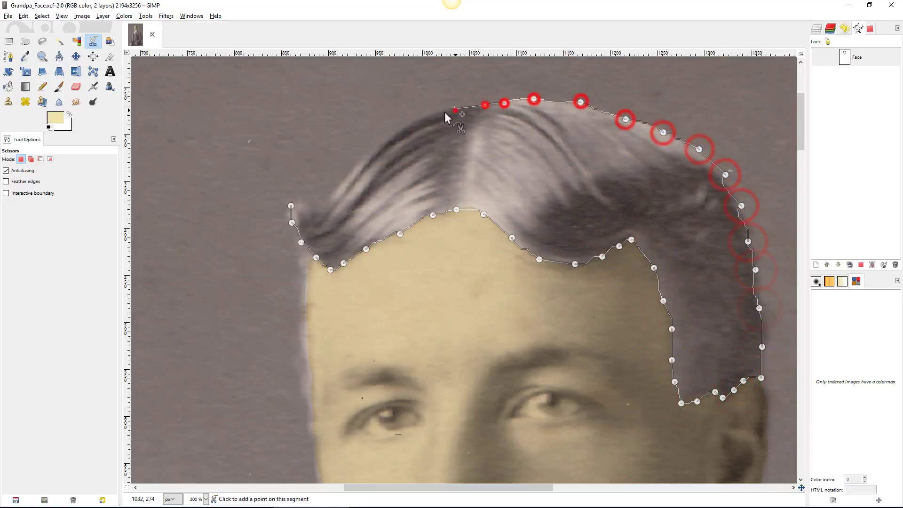
{"action": "left_click", "coordinate": [418, 119]}
{"action": "left_click", "coordinate": [371, 151]}
{"action": "left_click", "coordinate": [321, 202]}
{"action": "left_click", "coordinate": [290, 205]}
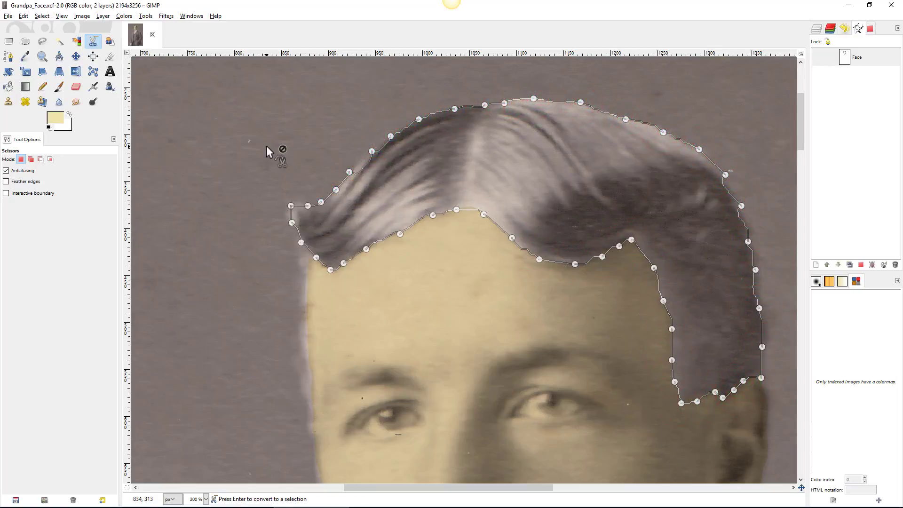
{"action": "key", "text": "Return"}
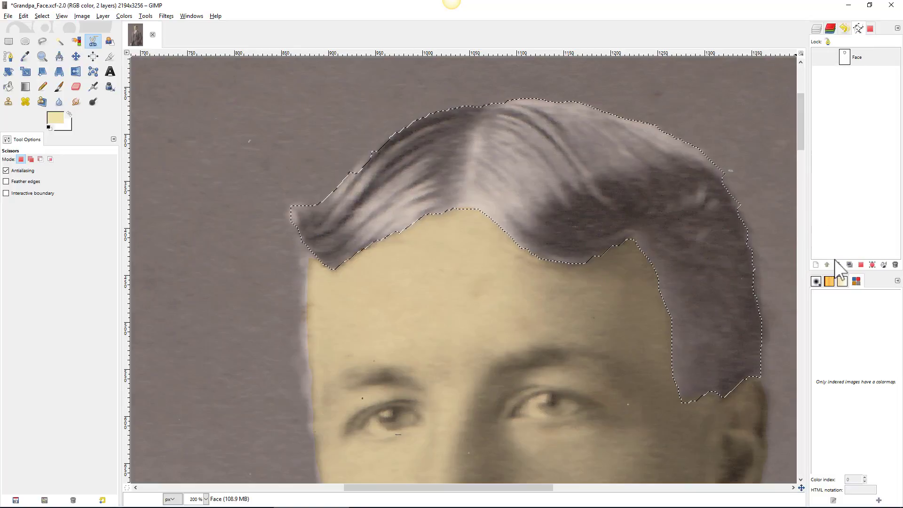
Step: Create a path from the hair selection and name it Hair
{"action": "left_click", "coordinate": [871, 267]}
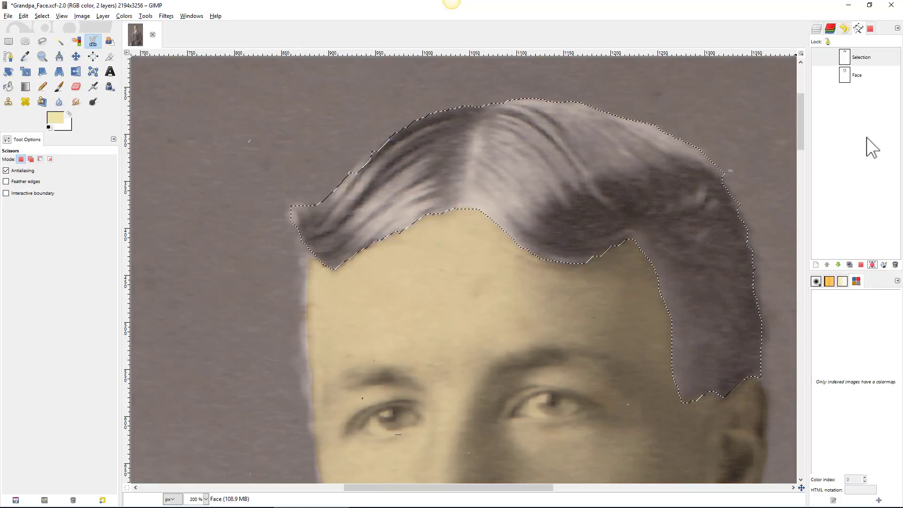
{"action": "double_click", "coordinate": [865, 57]}
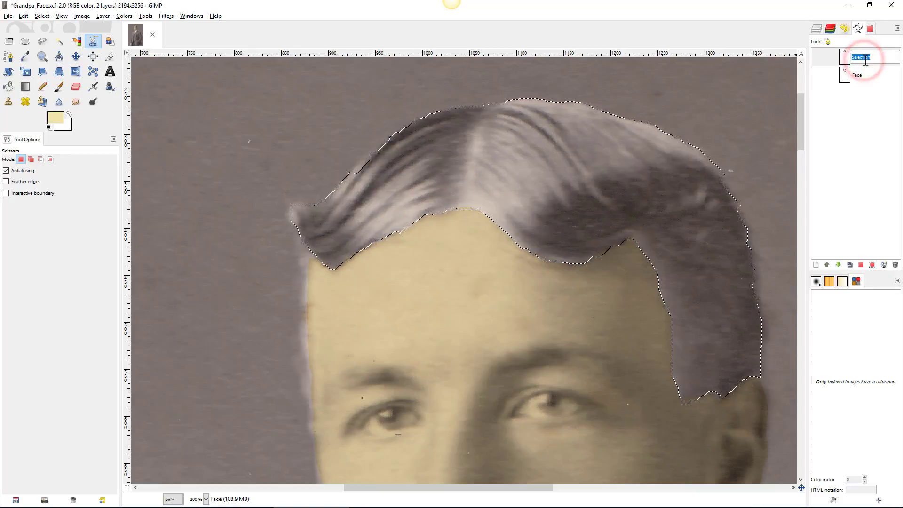
{"action": "type", "text": "Hai"}
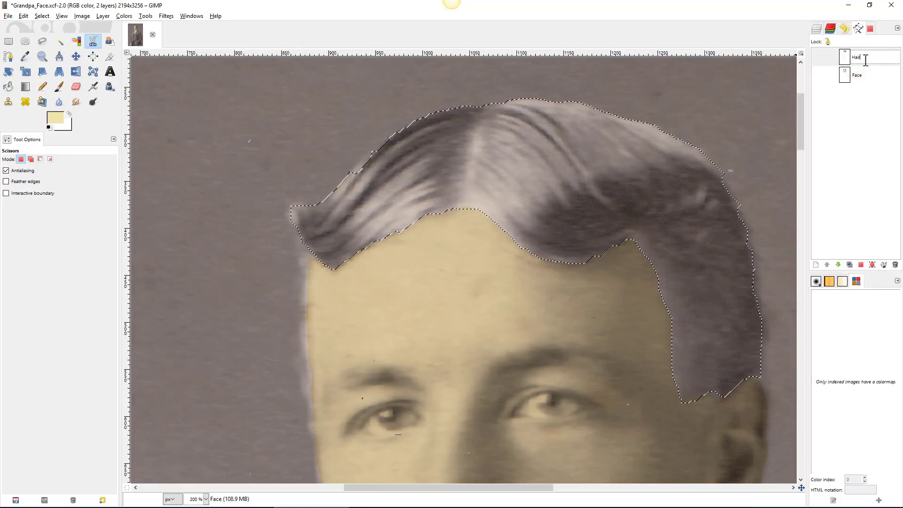
{"action": "type", "text": "r"}
{"action": "key", "text": "Return"}
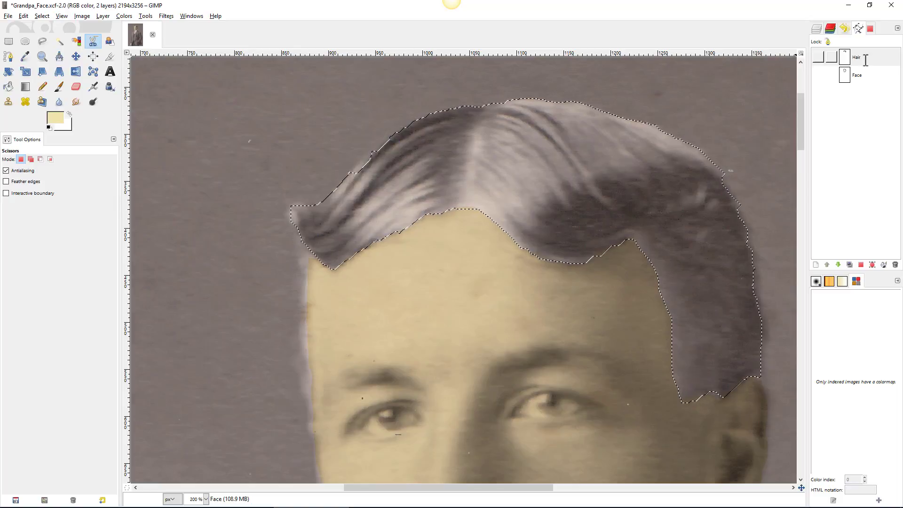
Step: Open the Hair path for editing, correct its anchors around the hair tip at the temple, and replace the selection with the path
{"action": "double_click", "coordinate": [845, 57]}
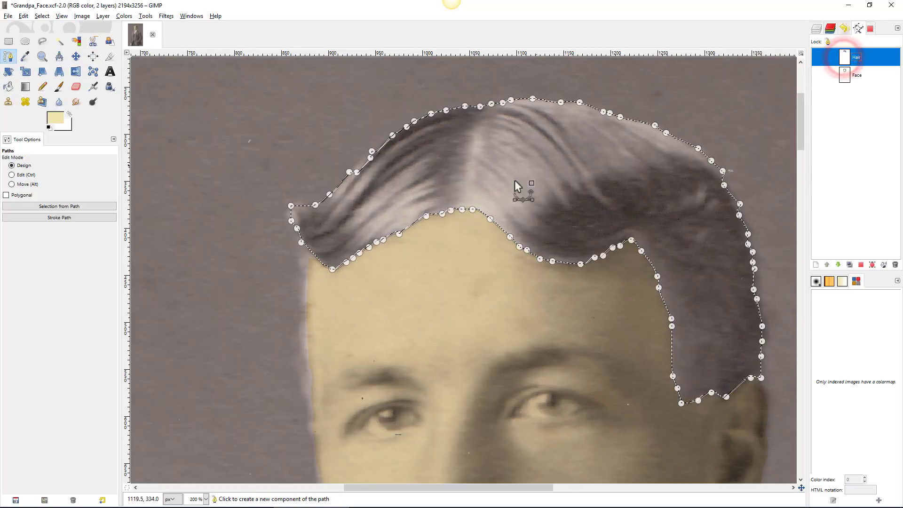
{"action": "scroll", "coordinate": [285, 235], "scroll_direction": "up", "scroll_amount": 3, "text": "ctrl"}
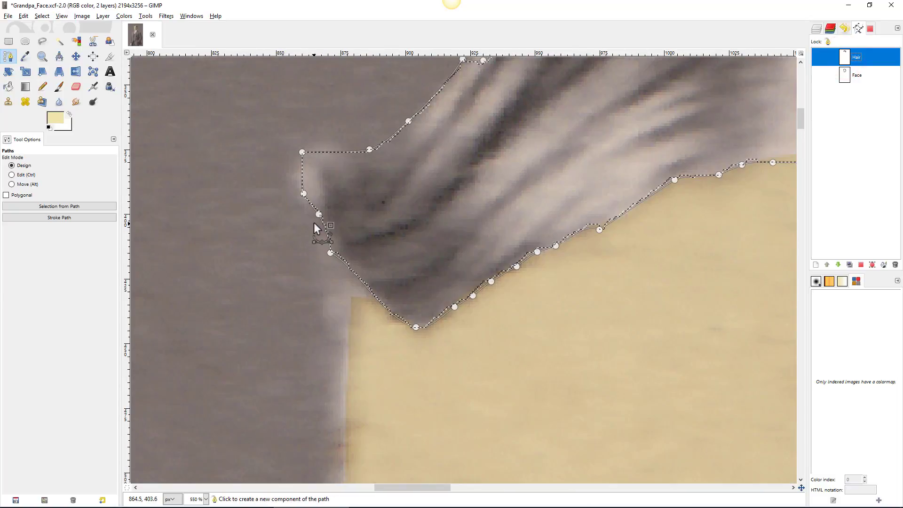
{"action": "left_click", "coordinate": [306, 193]}
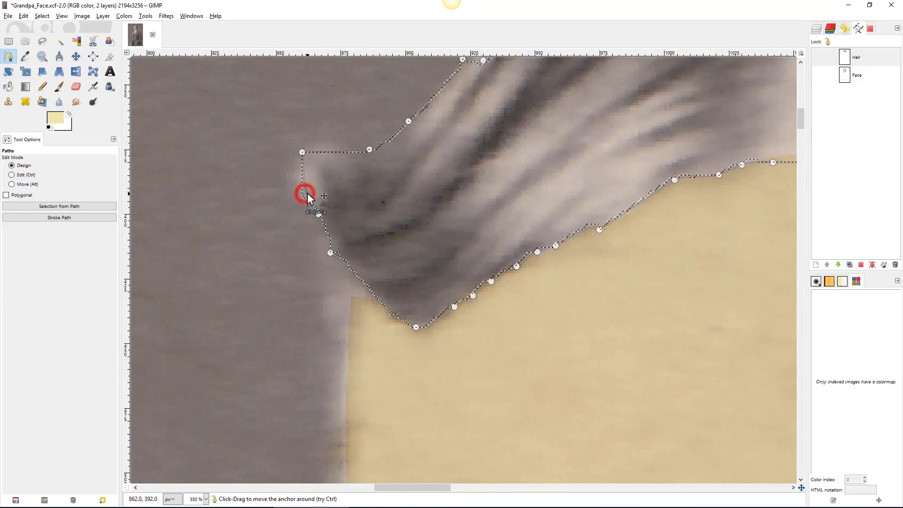
{"action": "left_click", "coordinate": [453, 306]}
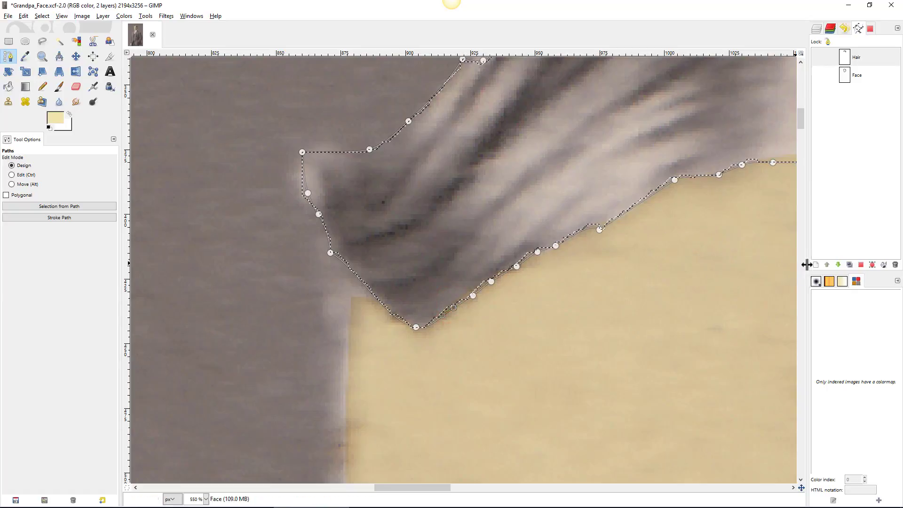
{"action": "left_click", "coordinate": [861, 265]}
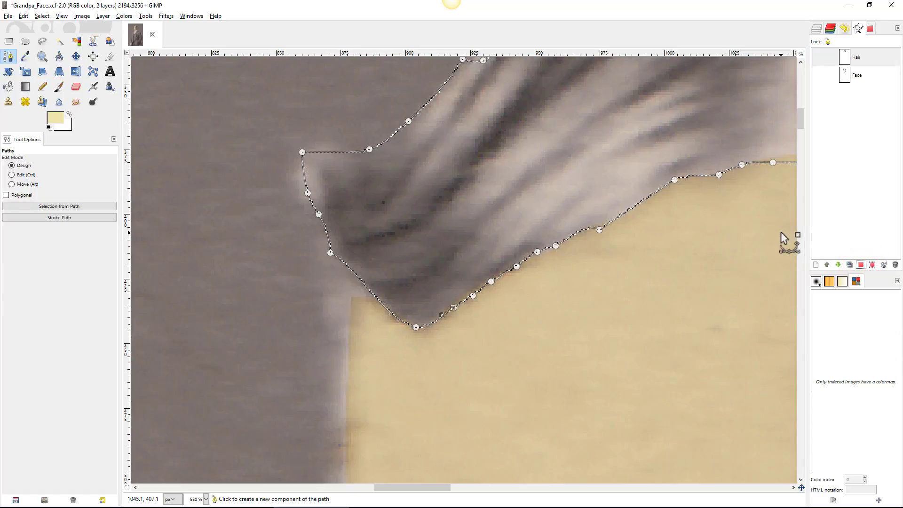
Step: Move the Hair path's two anchors at the peak of the forehead hairline up onto the hair edge and update the selection
{"action": "left_click_drag", "start_coordinate": [768, 234], "coordinate": [425, 248]}
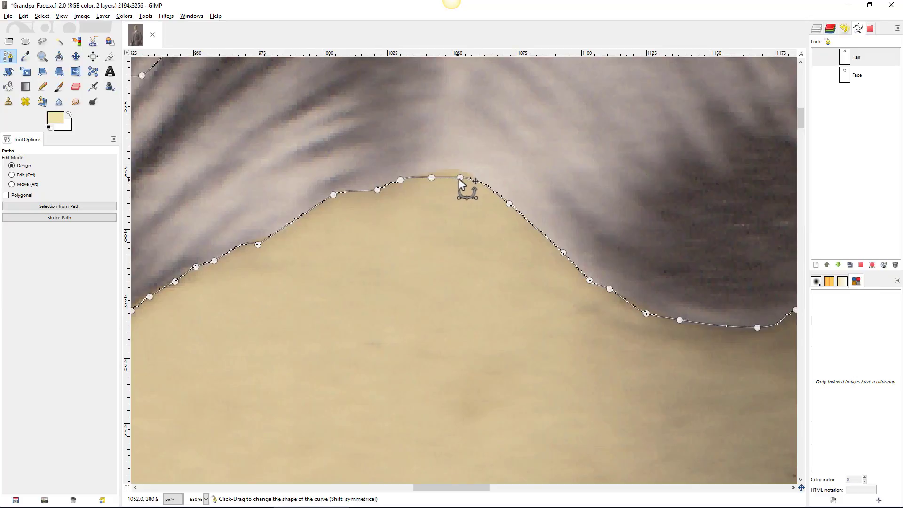
{"action": "left_click", "coordinate": [459, 179]}
{"action": "left_click_drag", "start_coordinate": [459, 179], "coordinate": [458, 171]}
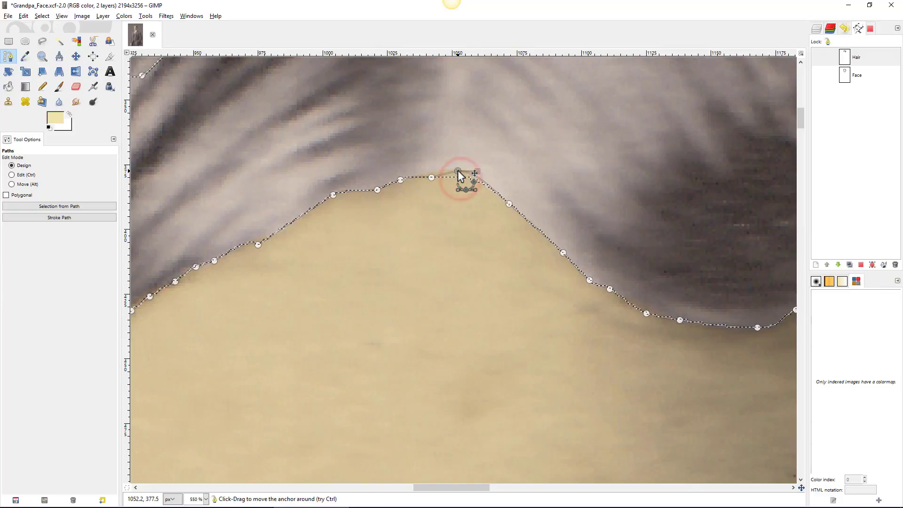
{"action": "left_click", "coordinate": [431, 178]}
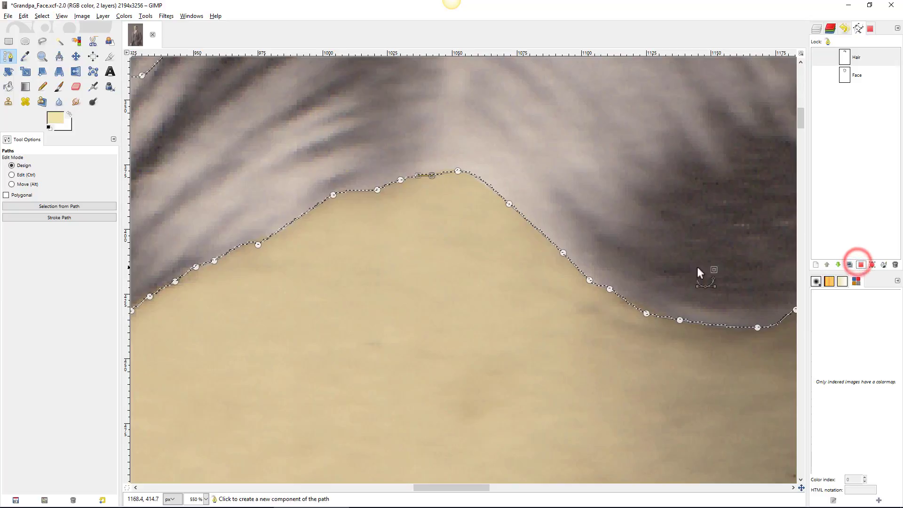
Step: Move the Hair path's anchor on the lower sideburn edge onto the hair and replace the selection with the path
{"action": "left_click_drag", "start_coordinate": [704, 350], "coordinate": [332, 322]}
{"action": "left_click_drag", "start_coordinate": [467, 358], "coordinate": [323, 193]}
{"action": "left_click_drag", "start_coordinate": [366, 397], "coordinate": [317, 260]}
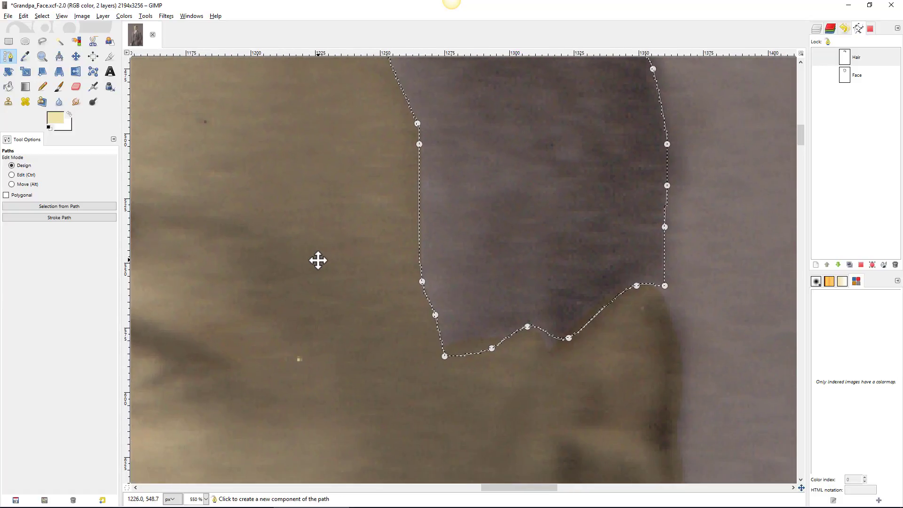
{"action": "left_click_drag", "start_coordinate": [492, 348], "coordinate": [477, 343]}
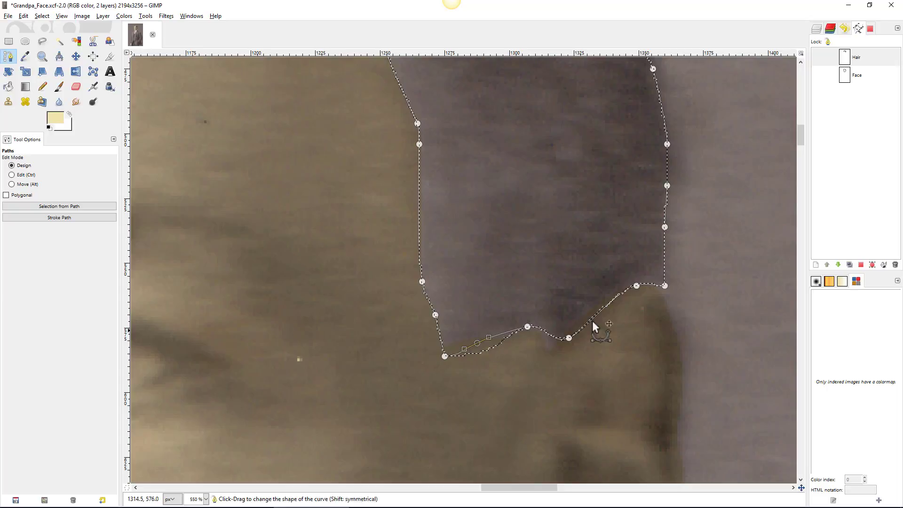
{"action": "left_click", "coordinate": [861, 266]}
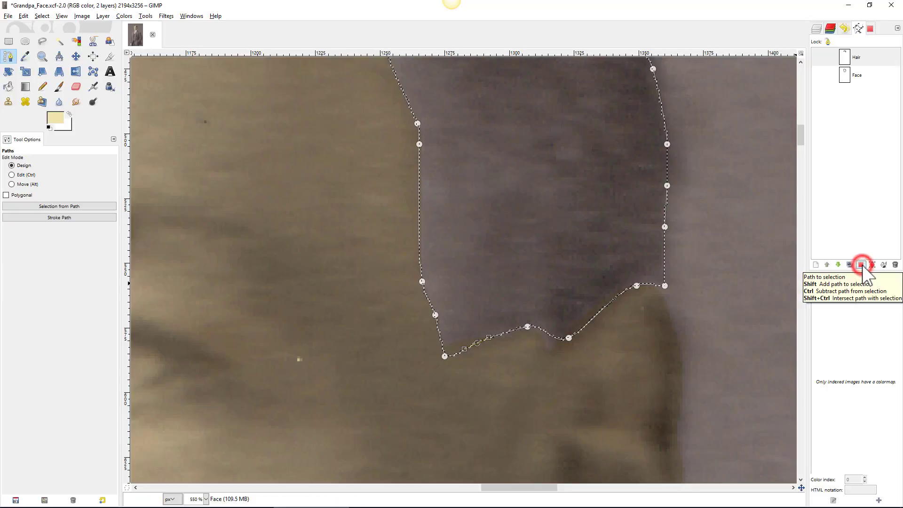
Step: Pull the protruding Hair path anchor on the outer side of the head above the ear inward to smooth the outline
{"action": "left_click_drag", "start_coordinate": [713, 200], "coordinate": [677, 490]}
{"action": "left_click_drag", "start_coordinate": [679, 154], "coordinate": [729, 274]}
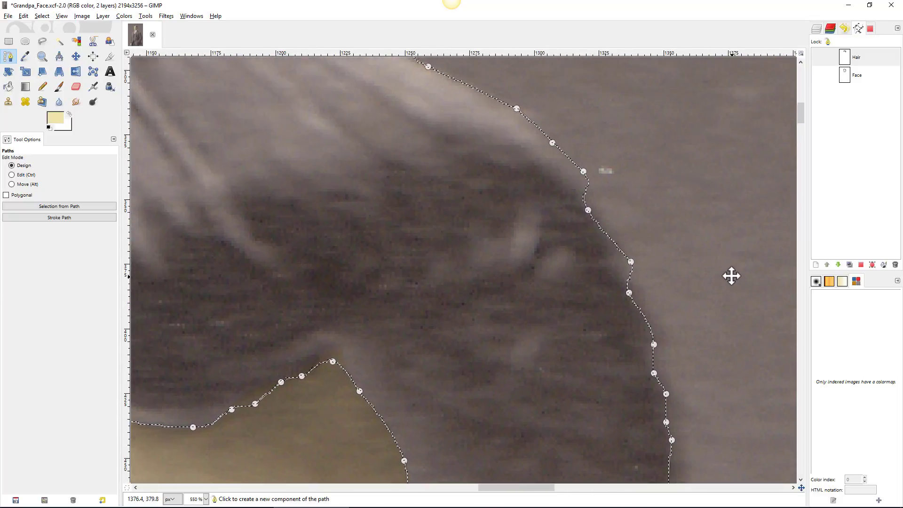
{"action": "left_click", "coordinate": [631, 264]}
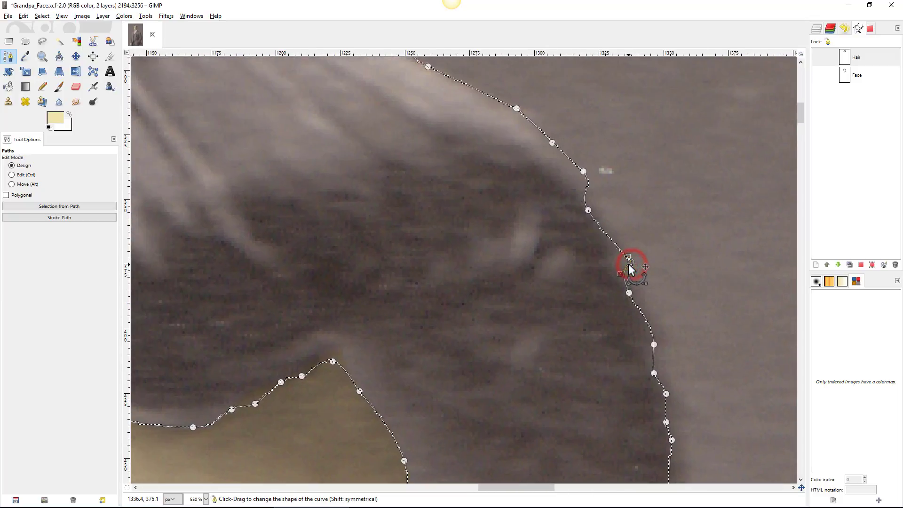
{"action": "left_click", "coordinate": [620, 273]}
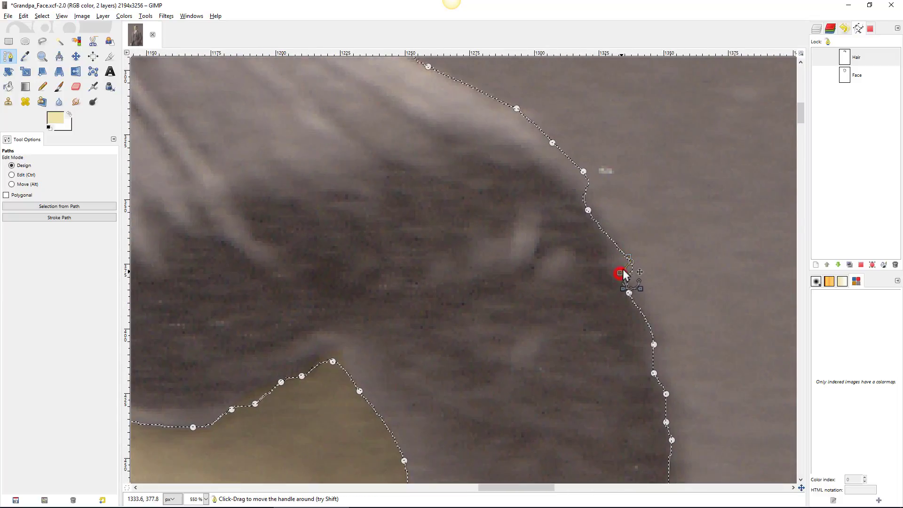
{"action": "left_click_drag", "start_coordinate": [628, 264], "coordinate": [620, 260]}
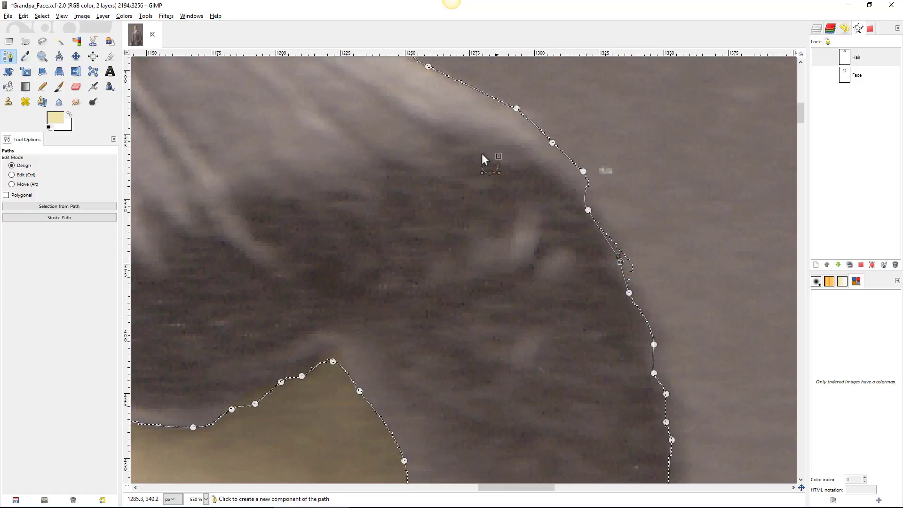
Step: Shift the stray Hair path anchors along the upper edge between crown and temple tip onto the hair, and update the selection
{"action": "left_click_drag", "start_coordinate": [398, 134], "coordinate": [760, 362]}
{"action": "left_click_drag", "start_coordinate": [263, 335], "coordinate": [567, 213]}
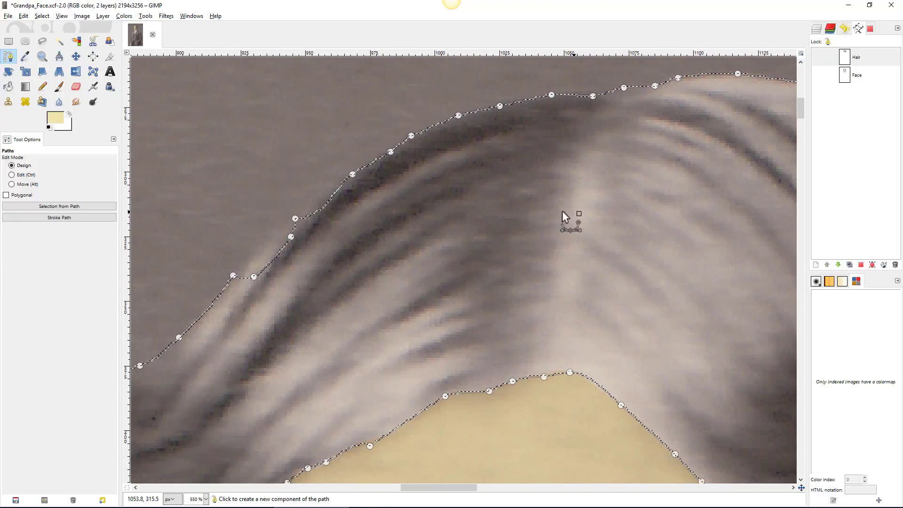
{"action": "left_click", "coordinate": [295, 219]}
{"action": "left_click_drag", "start_coordinate": [296, 218], "coordinate": [316, 210]}
{"action": "left_click", "coordinate": [325, 217]}
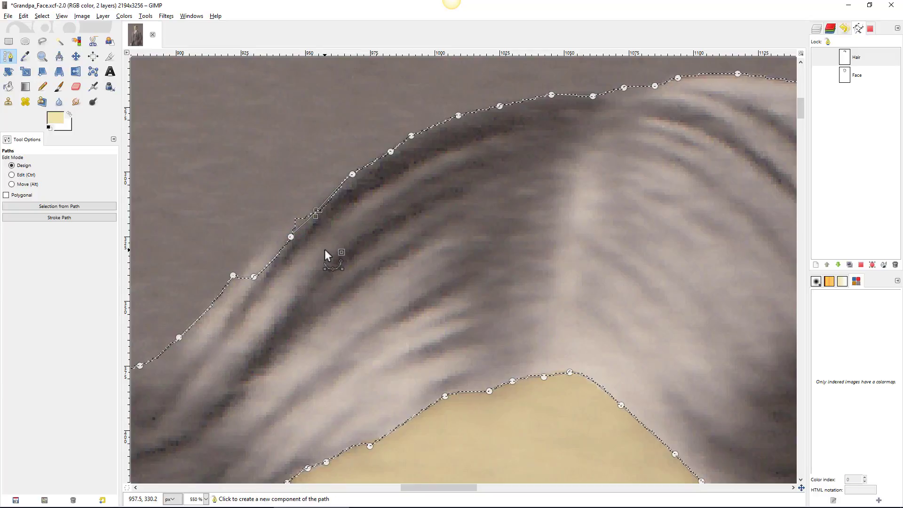
{"action": "left_click_drag", "start_coordinate": [301, 269], "coordinate": [369, 190]}
{"action": "left_click", "coordinate": [360, 215]}
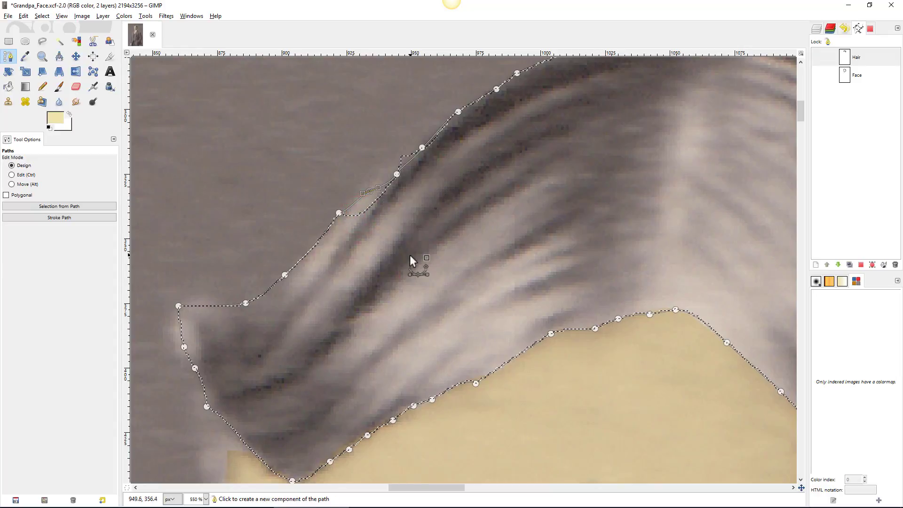
{"action": "left_click", "coordinate": [858, 264]}
Step: Check the refined hair outline as a whole and end path editing by switching to the Move tool
{"action": "scroll", "coordinate": [564, 264], "scroll_direction": "down", "scroll_amount": 5}
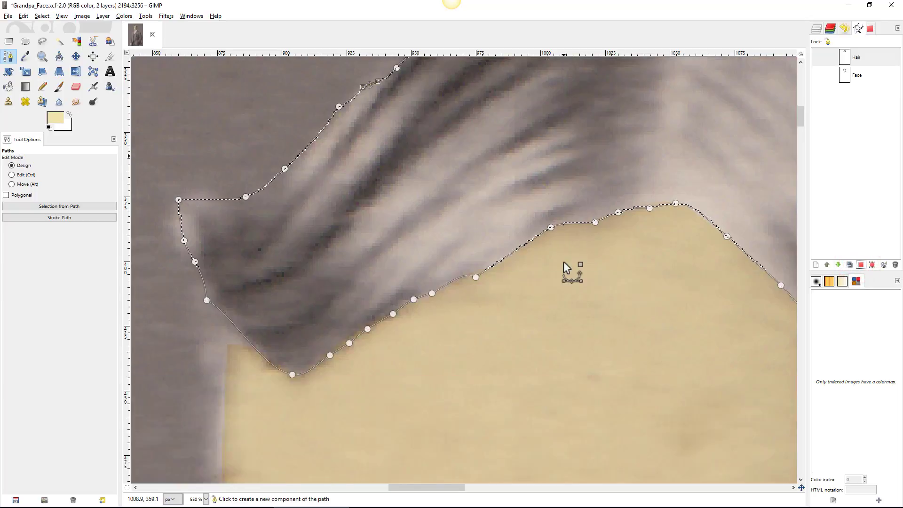
{"action": "left_click_drag", "start_coordinate": [674, 207], "coordinate": [543, 381]}
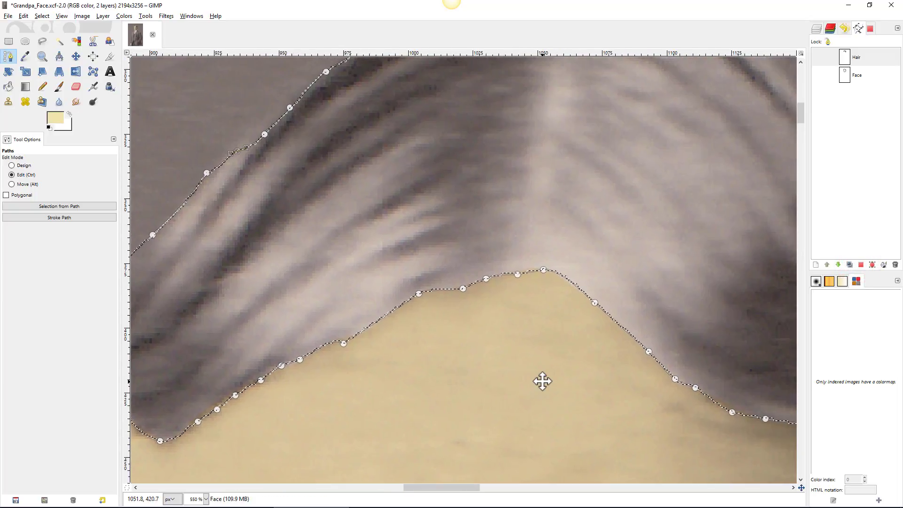
{"action": "key", "text": "ctrl"}
{"action": "scroll", "coordinate": [668, 248], "scroll_direction": "down", "scroll_amount": 3}
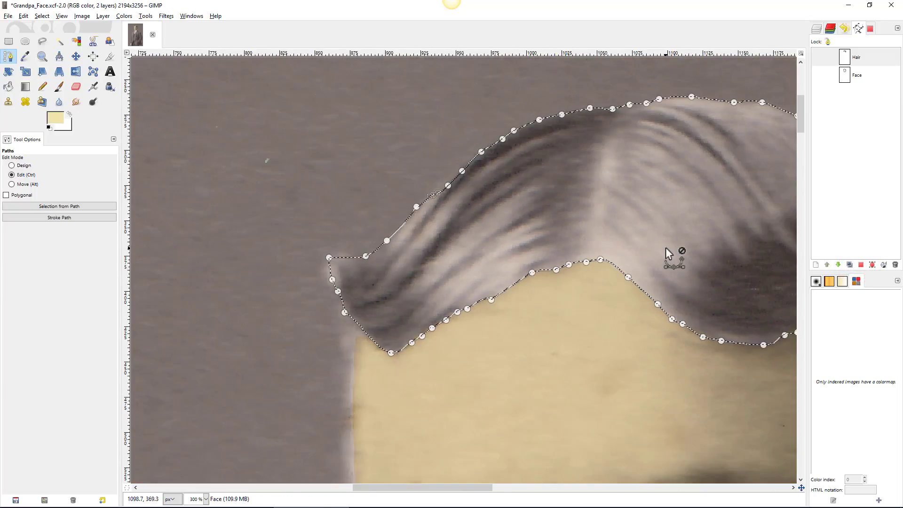
{"action": "left_click_drag", "start_coordinate": [667, 248], "coordinate": [433, 240]}
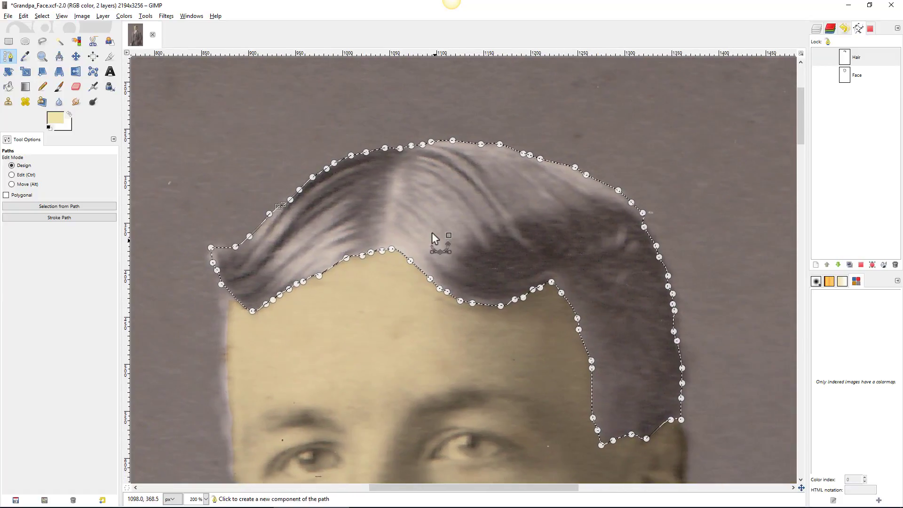
{"action": "left_click", "coordinate": [75, 56]}
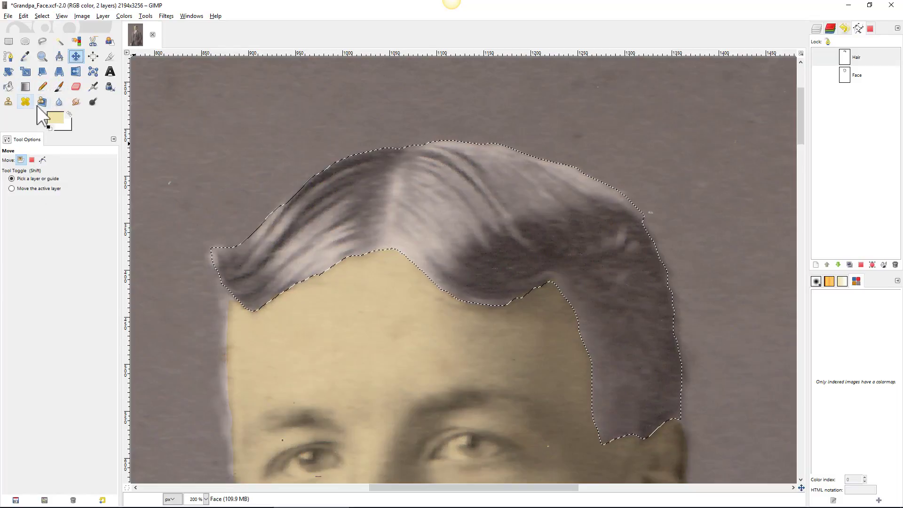
Step: Set the foreground color to golden brown 8a6c0e
{"action": "left_click", "coordinate": [56, 120]}
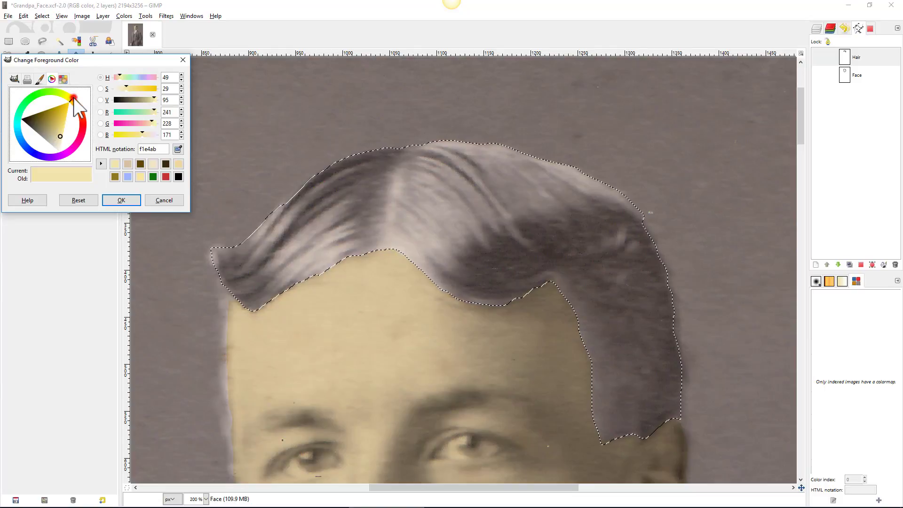
{"action": "mouse_move", "coordinate": [74, 98]}
{"action": "left_mouse_down"}
{"action": "mouse_move", "coordinate": [77, 112]}
{"action": "mouse_move", "coordinate": [73, 100]}
{"action": "left_mouse_up"}
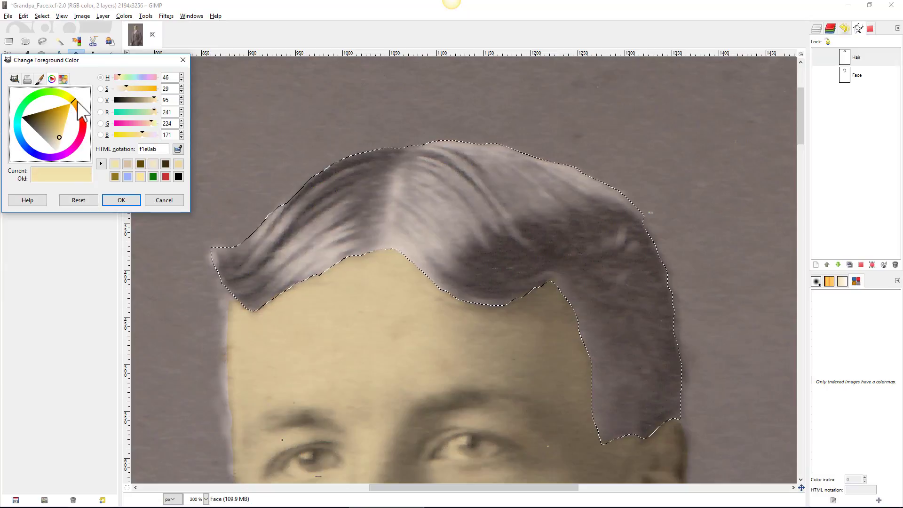
{"action": "left_click", "coordinate": [48, 112]}
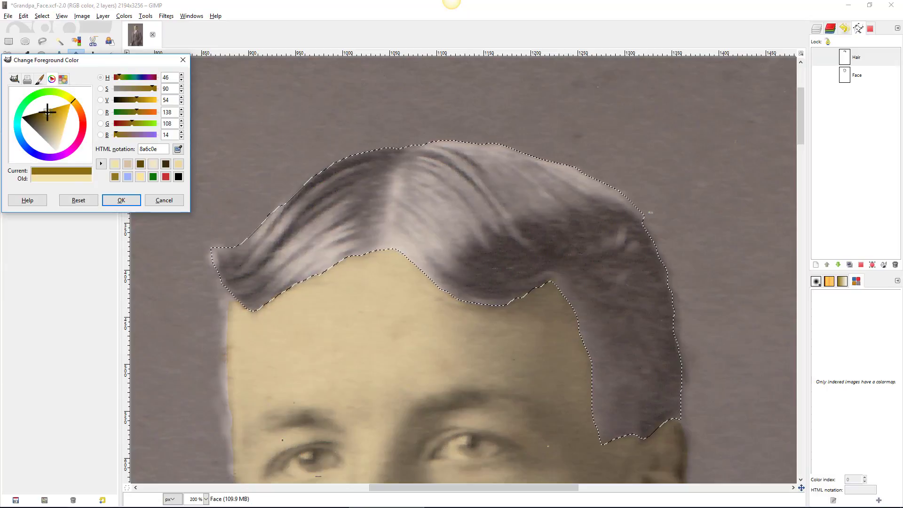
{"action": "left_click", "coordinate": [121, 200]}
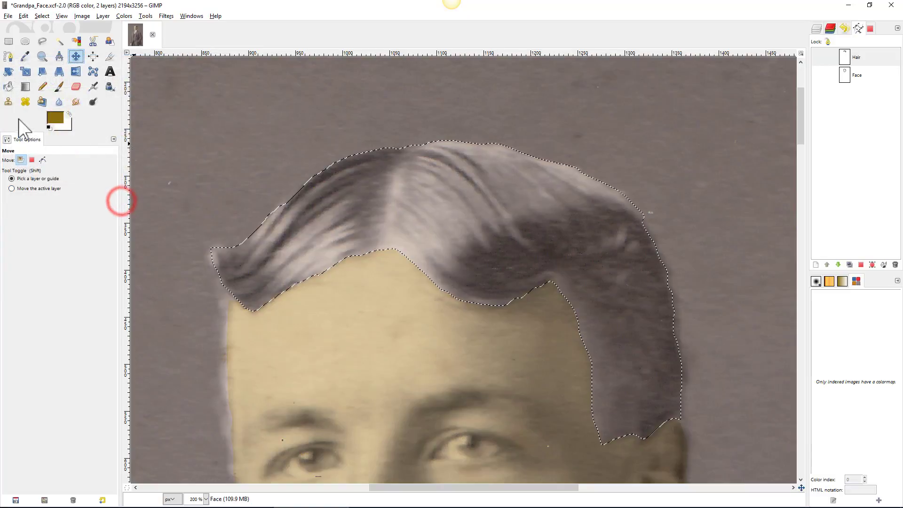
Step: Try a bucket fill of the hair selection on the Face layer with the brown color, and undo that fill
{"action": "left_click", "coordinate": [8, 86]}
{"action": "left_click", "coordinate": [348, 186]}
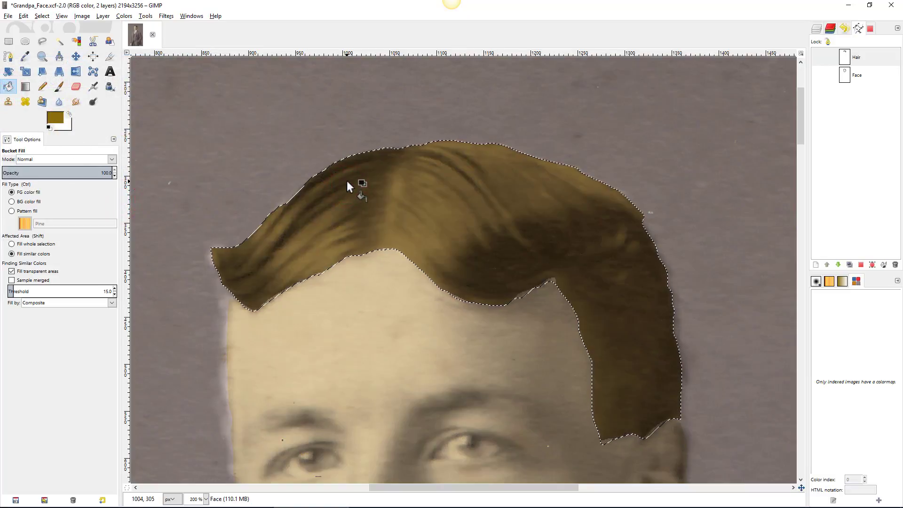
{"action": "left_click", "coordinate": [817, 28]}
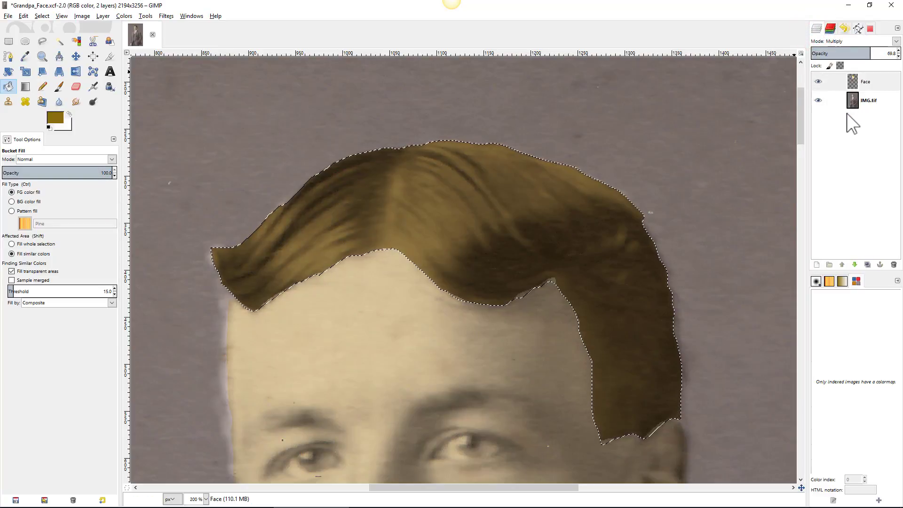
{"action": "key", "text": "ctrl+z"}
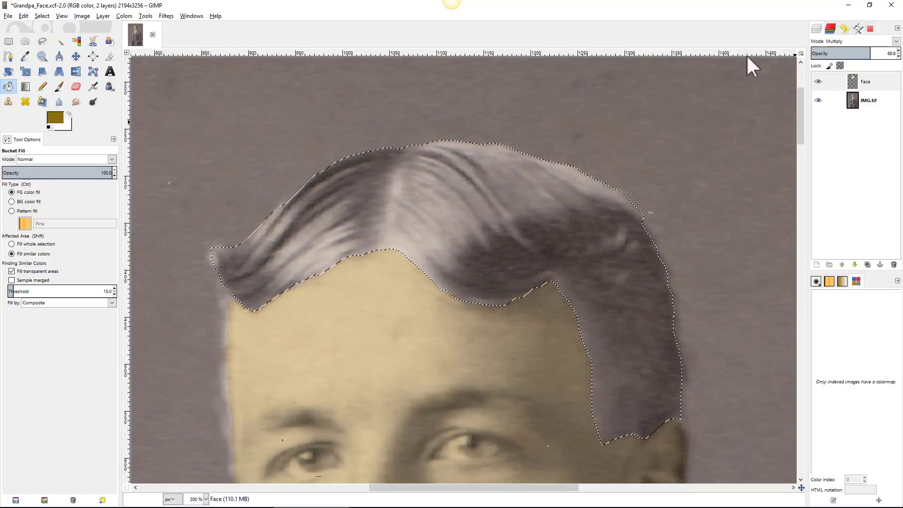
Step: Create a transparent layer named Hair and bucket-fill the hair selection on it with the golden brown foreground color
{"action": "left_click", "coordinate": [817, 265]}
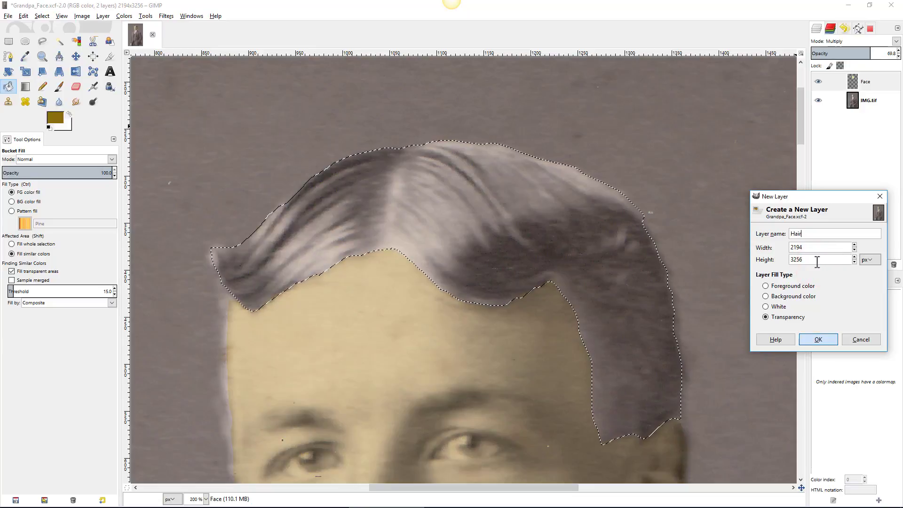
{"action": "key", "text": "Return"}
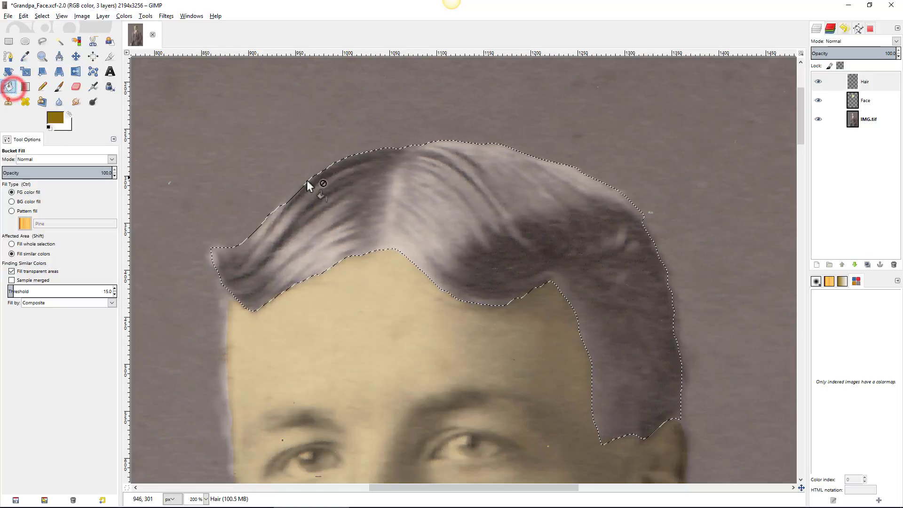
{"action": "left_click", "coordinate": [358, 187]}
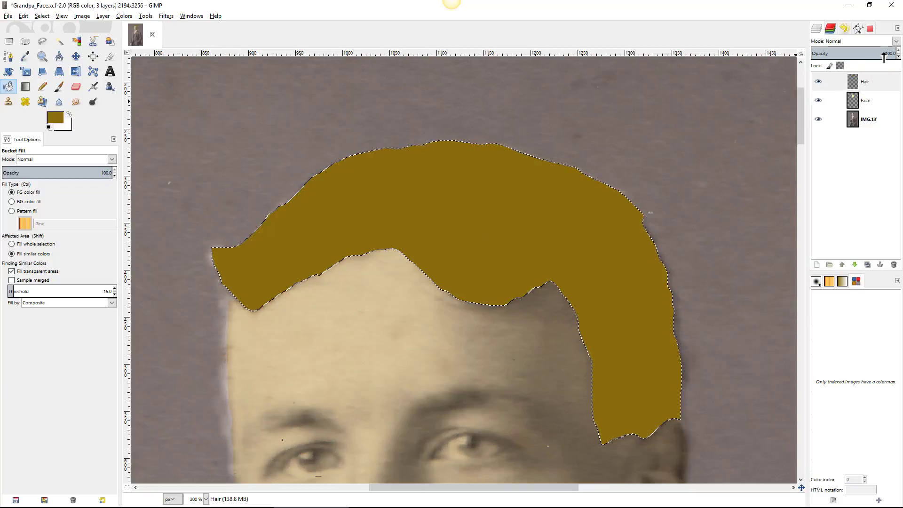
Step: Set the Hair layer's blending mode to Multiply
{"action": "left_click", "coordinate": [896, 41]}
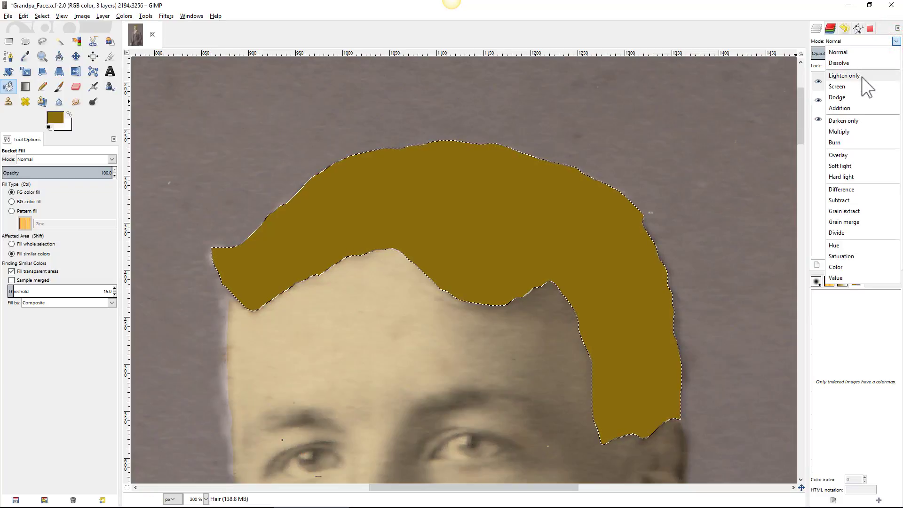
{"action": "left_click", "coordinate": [845, 134]}
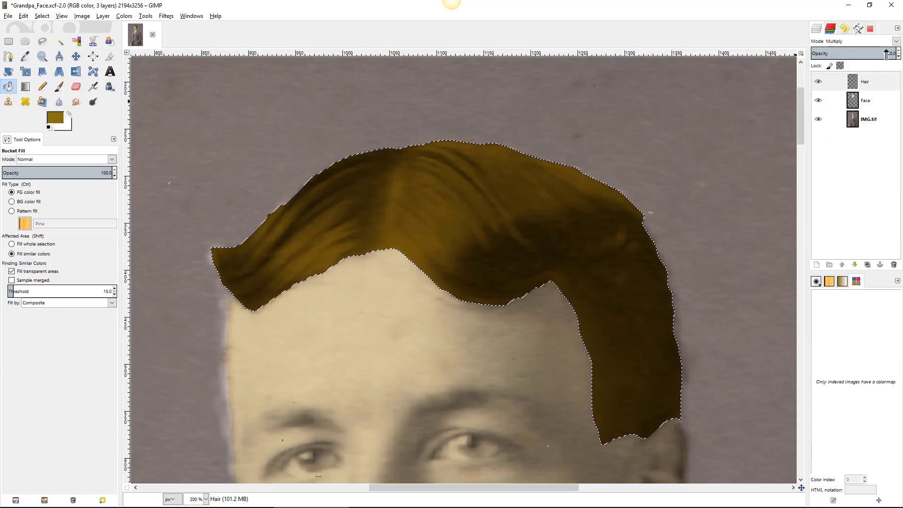
Step: Lower the Hair layer's opacity to about 51.1
{"action": "mouse_move", "coordinate": [886, 54]}
{"action": "left_mouse_down"}
{"action": "mouse_move", "coordinate": [847, 55]}
{"action": "mouse_move", "coordinate": [855, 56]}
{"action": "left_mouse_up"}
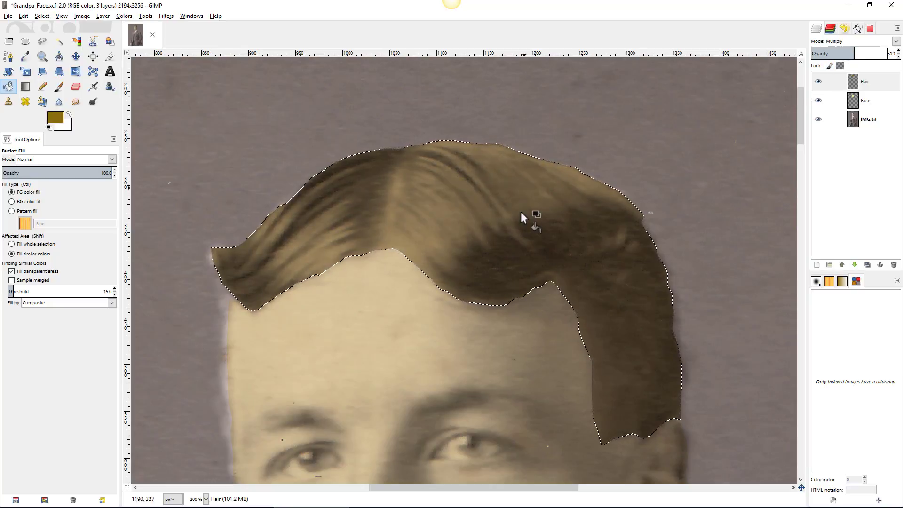
{"action": "scroll", "coordinate": [520, 211], "scroll_direction": "down", "scroll_amount": 5}
{"action": "scroll", "coordinate": [521, 210], "scroll_direction": "down", "scroll_amount": 1}
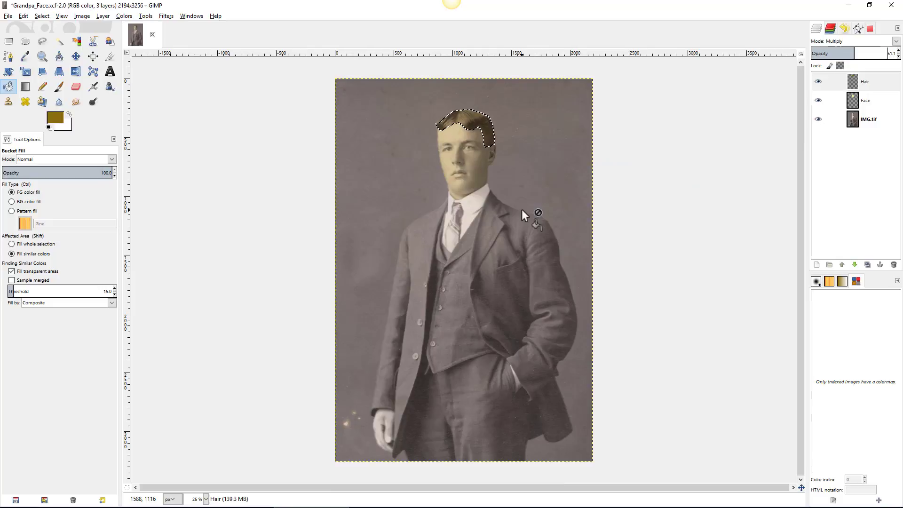
{"action": "key", "text": "1"}
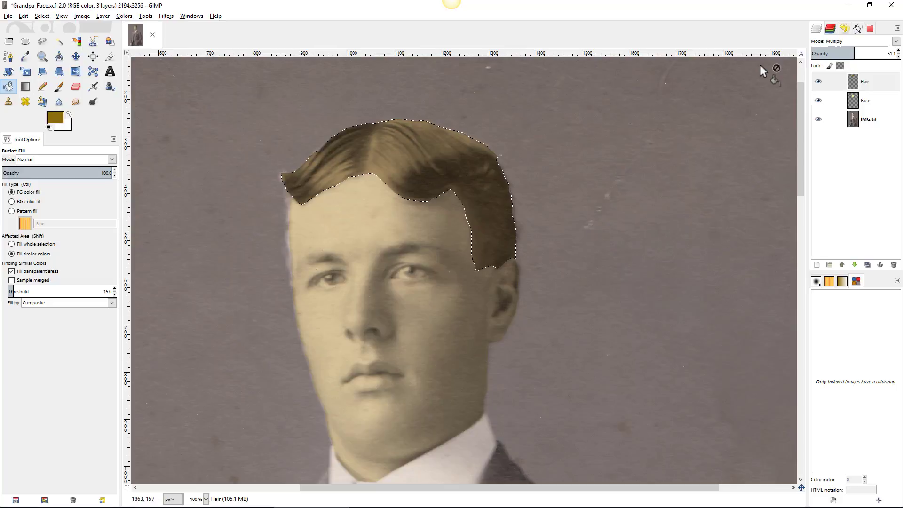
Step: Save the image under the new file name Grandpa_Hair.xcf in the Colorizing B&W Photo folder
{"action": "left_click", "coordinate": [8, 16]}
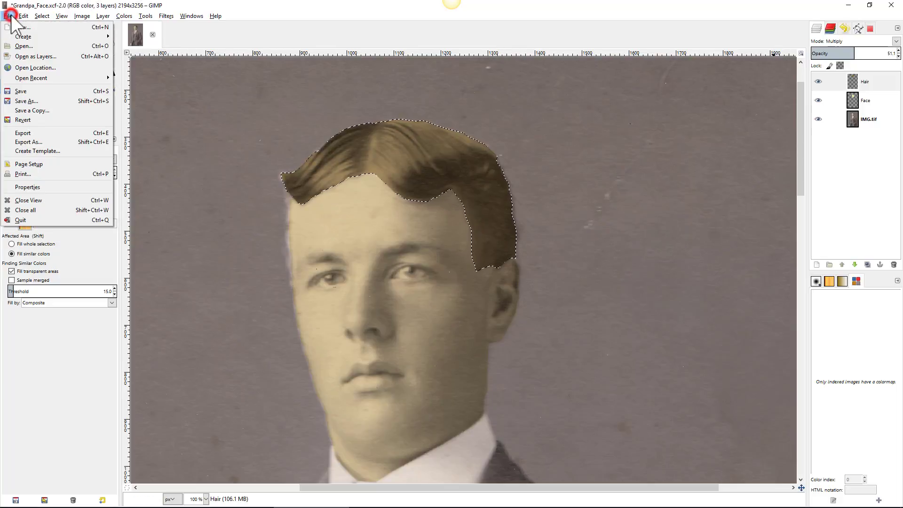
{"action": "left_click", "coordinate": [20, 100]}
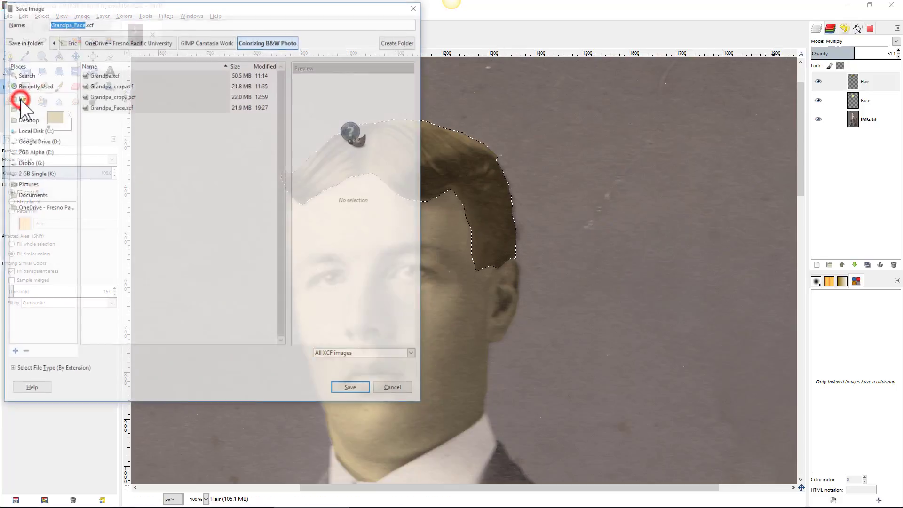
{"action": "double_click", "coordinate": [77, 21]}
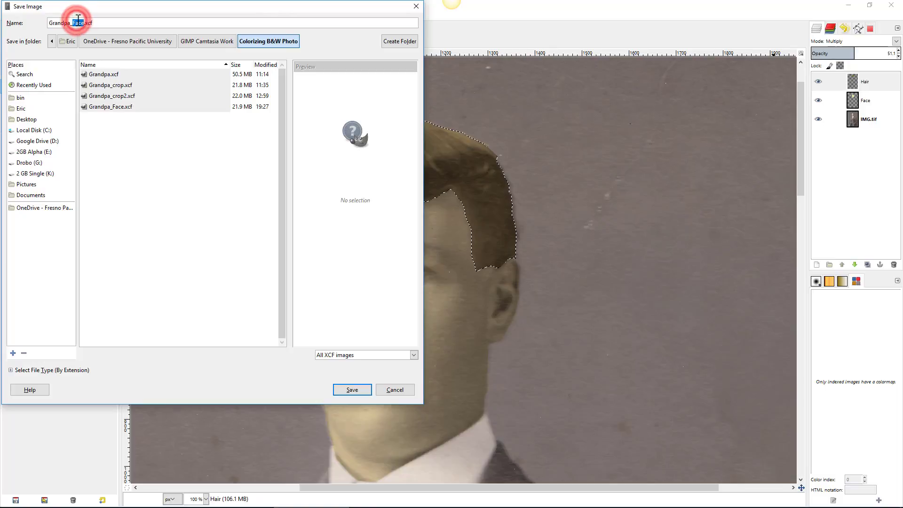
{"action": "type", "text": "Hair"}
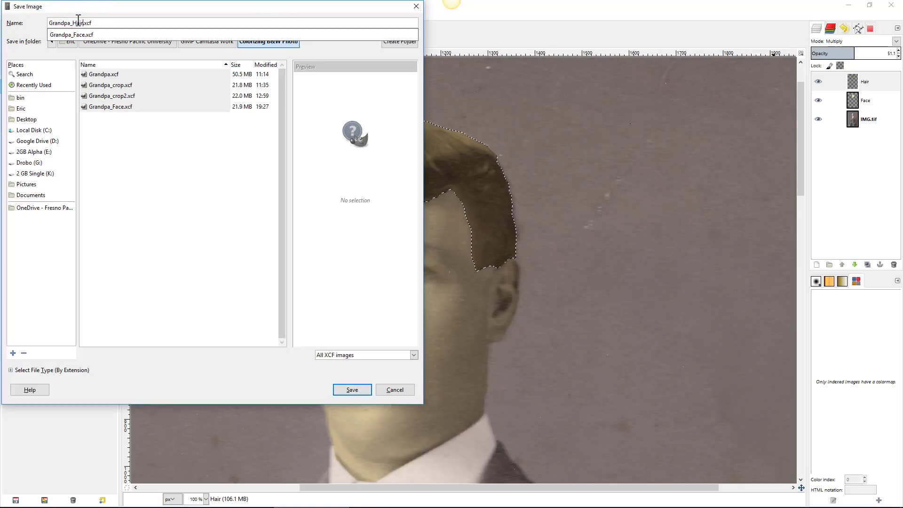
{"action": "key", "text": "Return"}
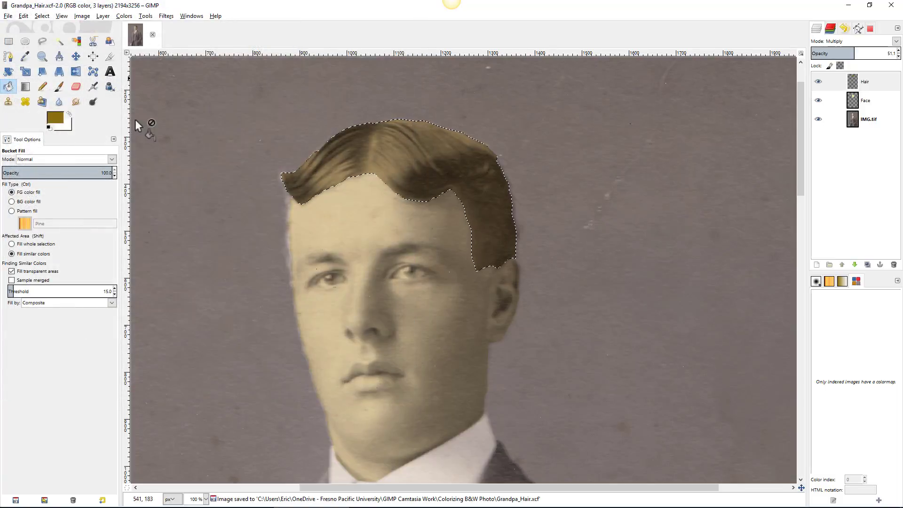
Step: Clear the hair selection and create a transparent layer named Suit at 2194 by 3256 px
{"action": "scroll", "coordinate": [216, 157], "scroll_direction": "down", "scroll_amount": 5}
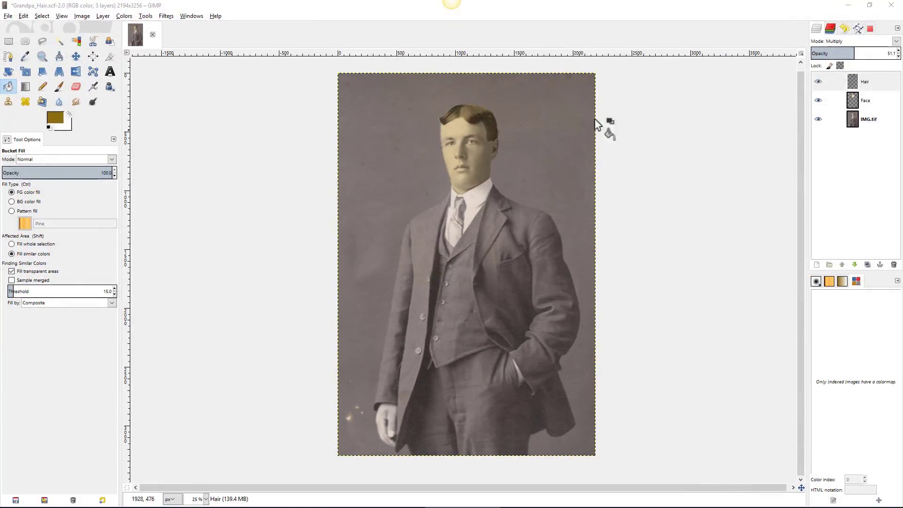
{"action": "left_click", "coordinate": [815, 264]}
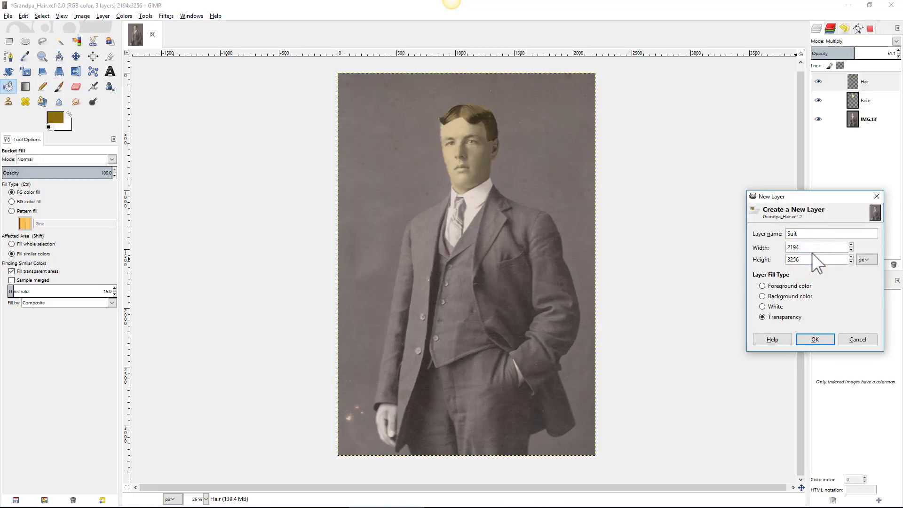
{"action": "key", "text": "Return"}
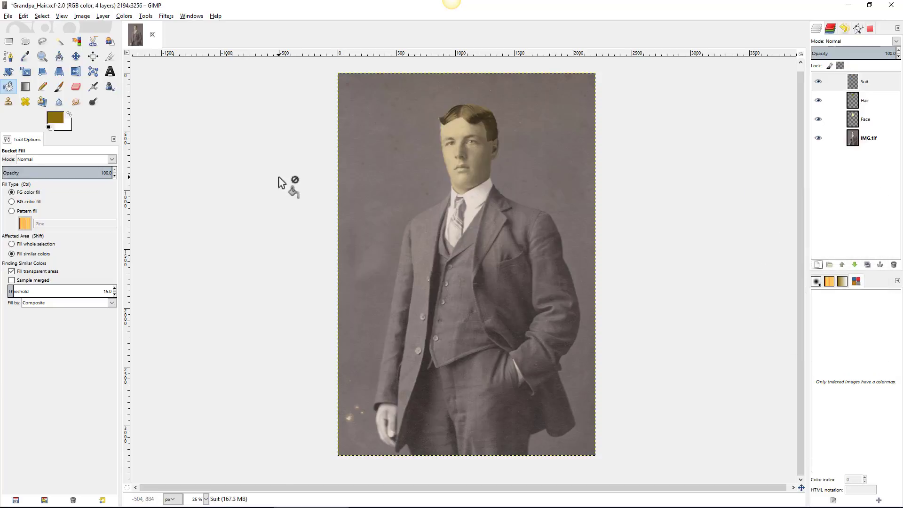
Step: Trace the suit with Scissors from the left side of the collar down the sleeve, around the cuff and hand, to the jacket's lower hem
{"action": "left_click", "coordinate": [92, 41]}
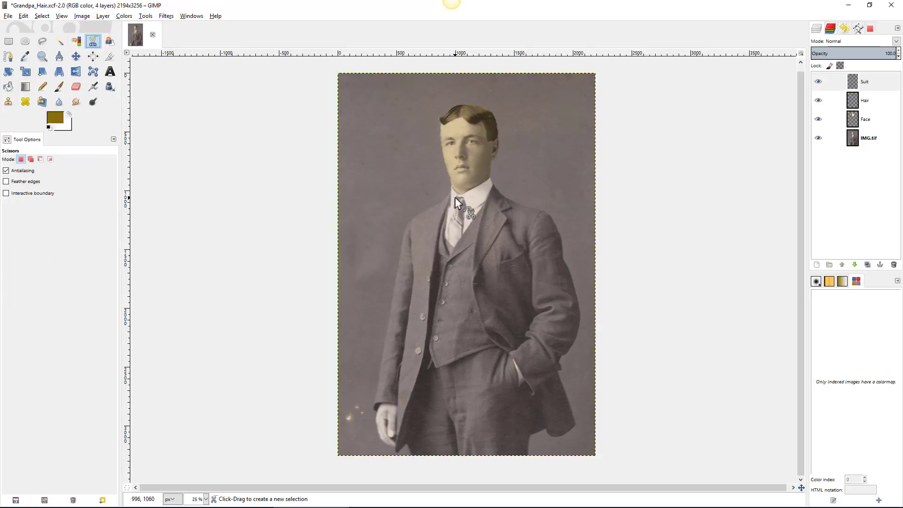
{"action": "scroll", "coordinate": [448, 210], "scroll_direction": "up", "scroll_amount": 3}
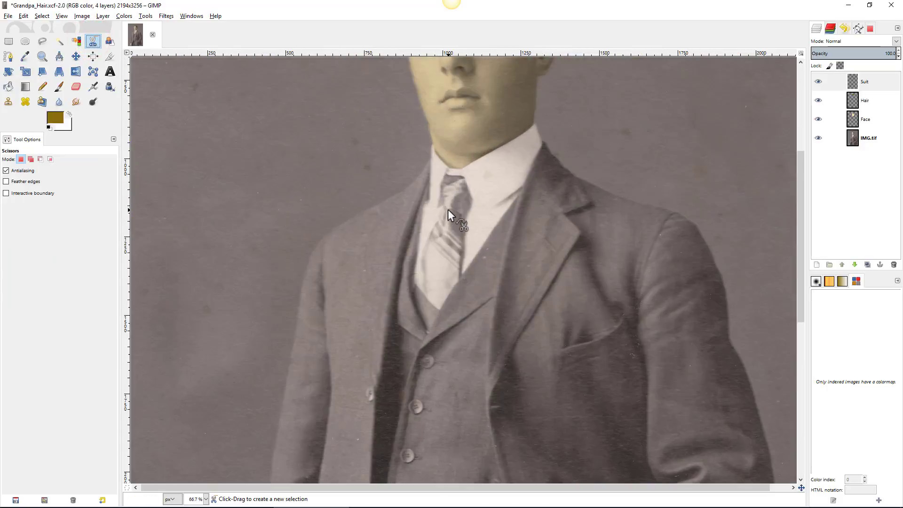
{"action": "left_click", "coordinate": [429, 159]}
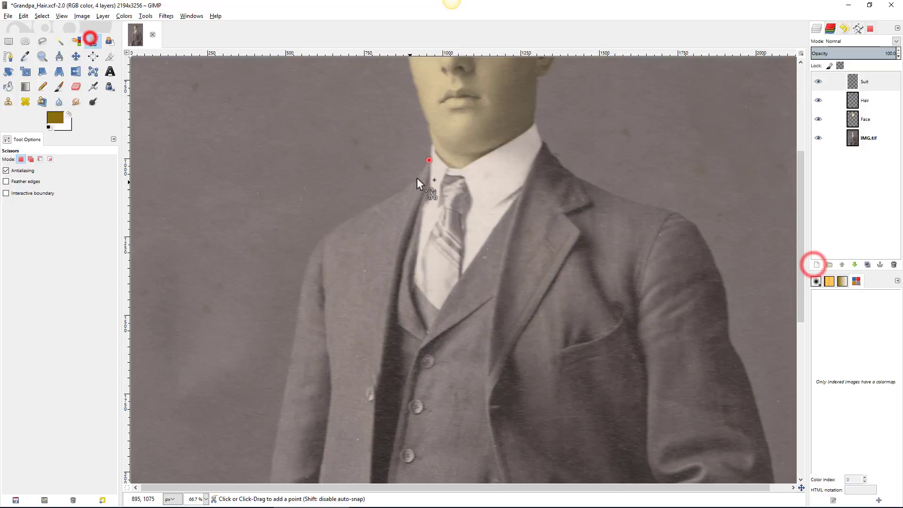
{"action": "left_click", "coordinate": [409, 184]}
{"action": "left_click", "coordinate": [369, 206]}
{"action": "left_click", "coordinate": [334, 227]}
{"action": "left_click", "coordinate": [312, 250]}
{"action": "left_click", "coordinate": [298, 313]}
{"action": "left_click", "coordinate": [282, 402]}
{"action": "scroll", "coordinate": [282, 401], "scroll_direction": "down", "scroll_amount": 6}
{"action": "left_click", "coordinate": [309, 338]}
{"action": "left_click", "coordinate": [337, 329]}
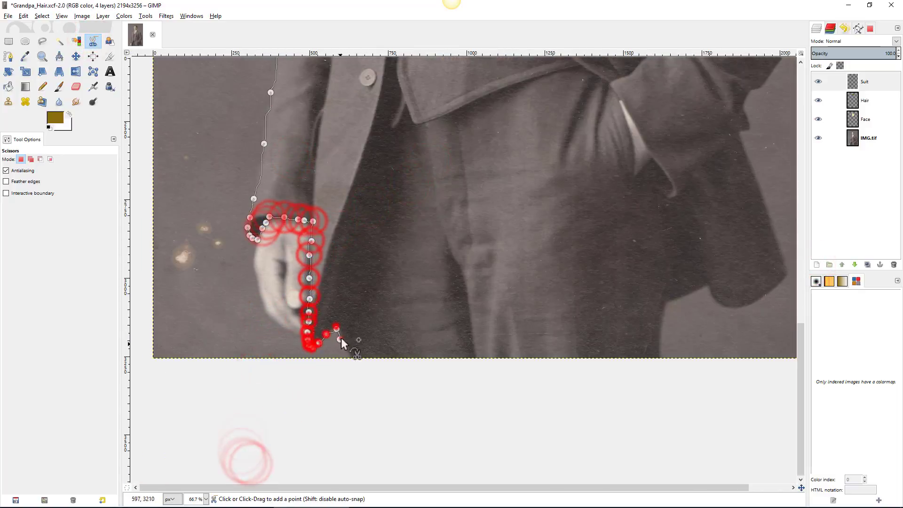
Step: Continue the Scissors outline along the photo's bottom edge and up the right side of the jacket to the collar
{"action": "left_click", "coordinate": [351, 358]}
{"action": "left_click", "coordinate": [659, 357]}
{"action": "left_click", "coordinate": [766, 295]}
{"action": "left_click", "coordinate": [749, 89]}
{"action": "left_click_drag", "start_coordinate": [642, 188], "coordinate": [372, 485]}
{"action": "left_click", "coordinate": [525, 263]}
{"action": "left_click", "coordinate": [509, 201]}
{"action": "left_click", "coordinate": [477, 85]}
{"action": "left_click_drag", "start_coordinate": [477, 84], "coordinate": [576, 314]}
{"action": "left_click", "coordinate": [558, 260]}
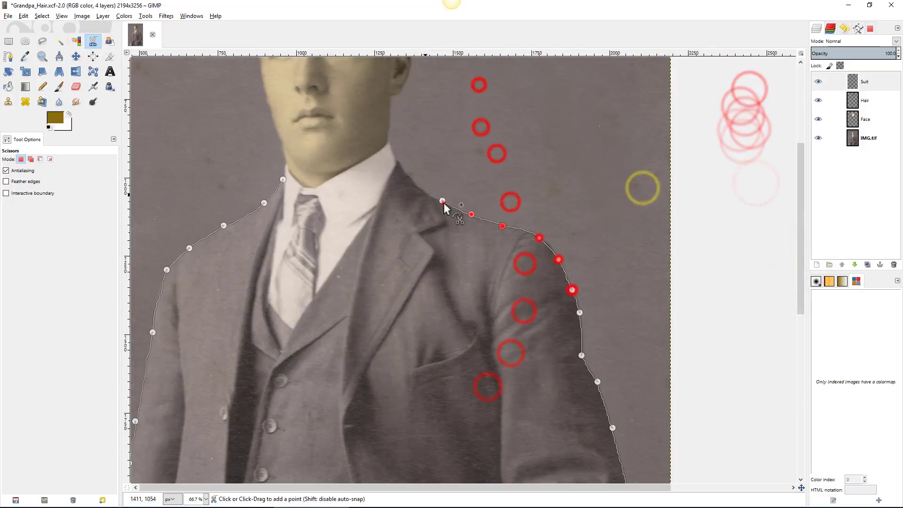
{"action": "left_click", "coordinate": [395, 161]}
Step: Close the Scissors outline around the shirt and tie opening and convert it to a selection
{"action": "left_click", "coordinate": [282, 351]}
{"action": "left_click", "coordinate": [281, 179]}
{"action": "scroll", "coordinate": [282, 180], "scroll_direction": "down", "scroll_amount": 3}
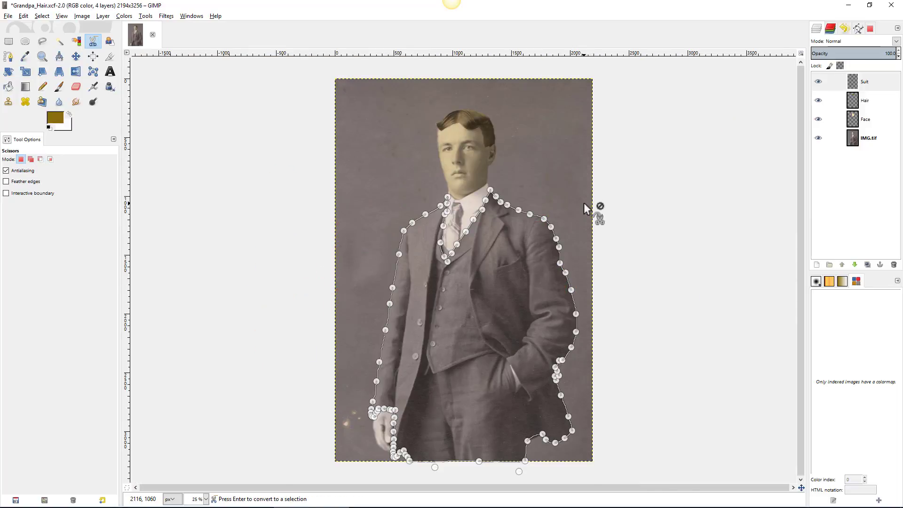
{"action": "key", "text": "Return"}
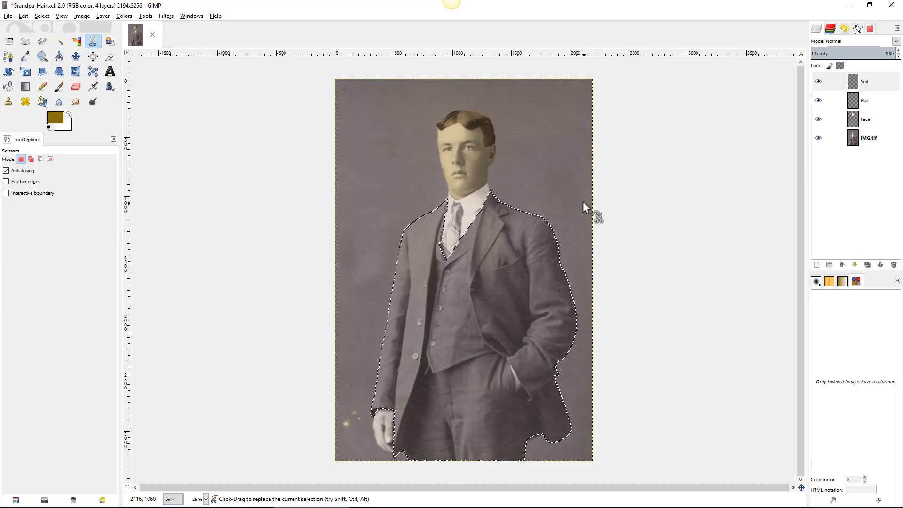
Step: Convert the suit selection to a path and name the path Suit
{"action": "left_click", "coordinate": [858, 27]}
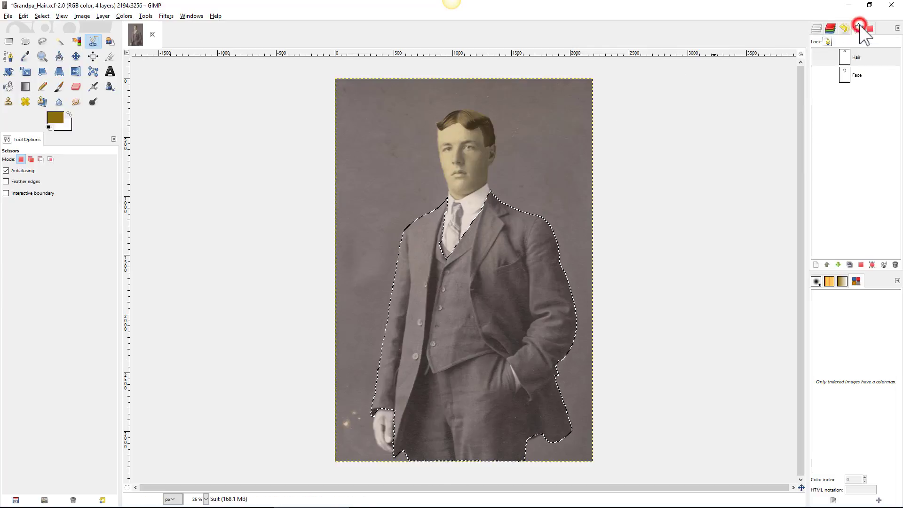
{"action": "left_click", "coordinate": [873, 266]}
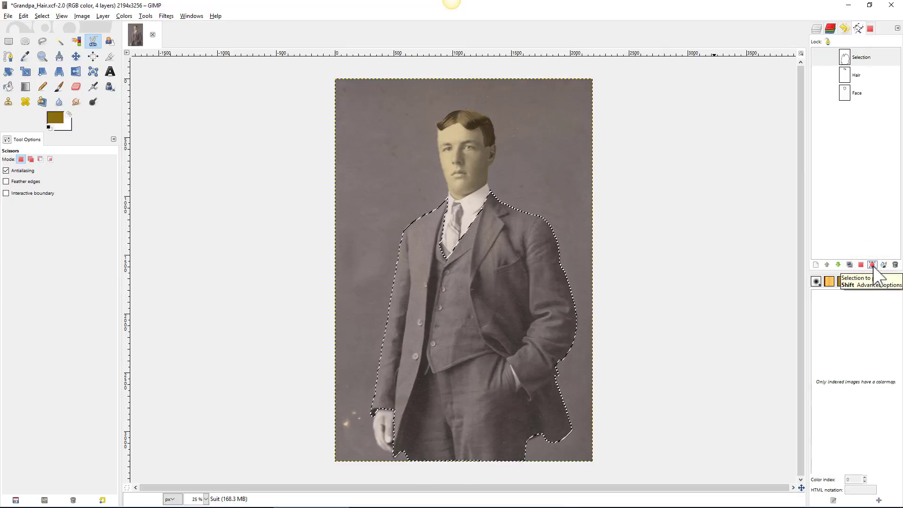
{"action": "left_click", "coordinate": [865, 57]}
{"action": "double_click", "coordinate": [864, 57]}
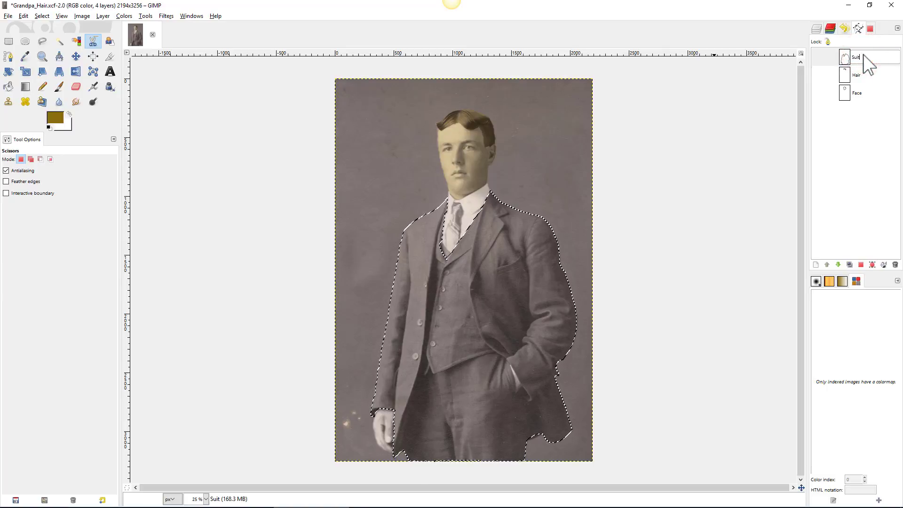
{"action": "key", "text": "Return"}
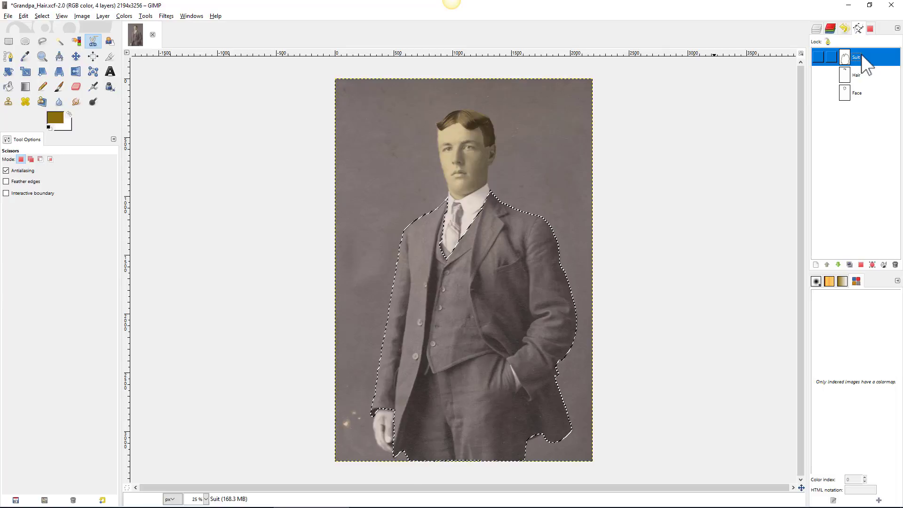
Step: Bucket-fill the suit selection on the Suit layer with the blue-gray foreground color 6a6e7c
{"action": "left_click", "coordinate": [817, 28]}
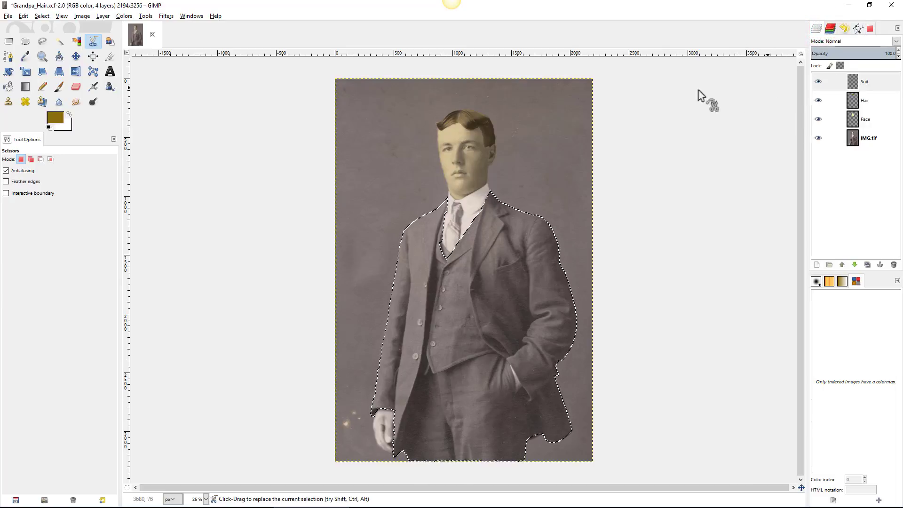
{"action": "left_click", "coordinate": [51, 117]}
{"action": "left_click", "coordinate": [26, 148]}
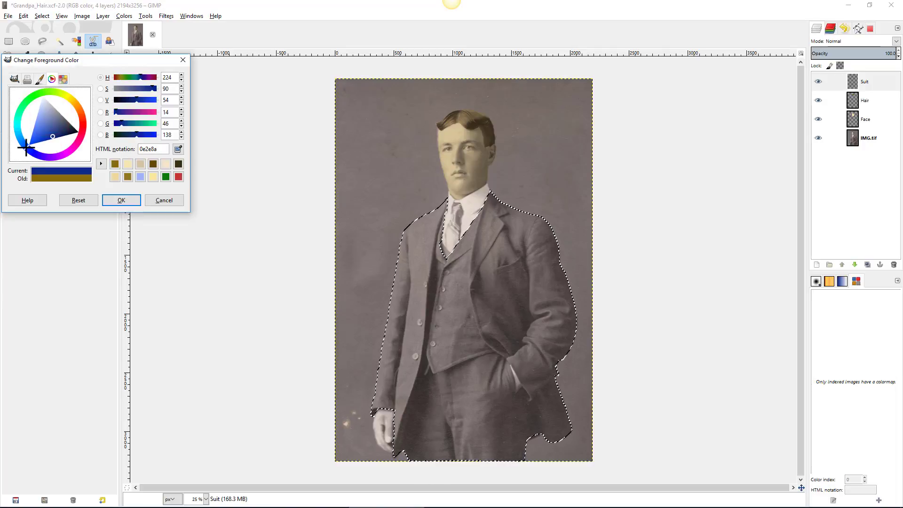
{"action": "left_click", "coordinate": [55, 124]}
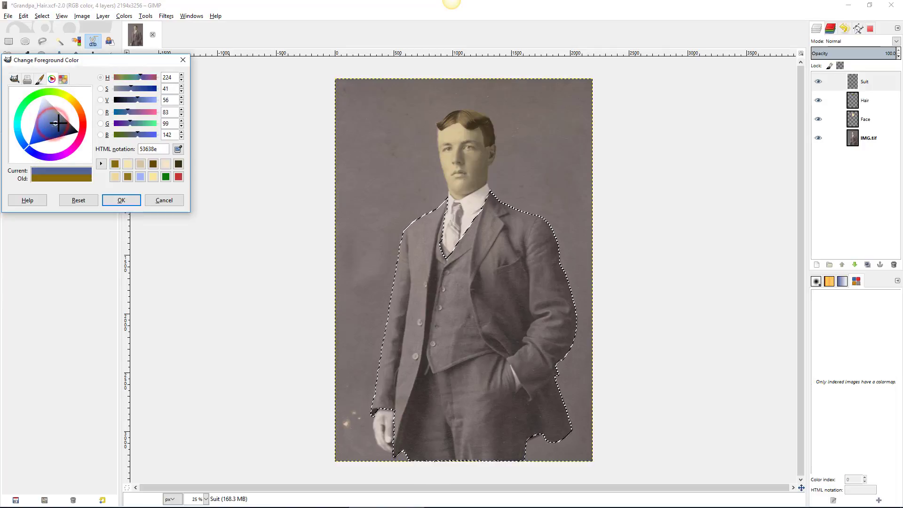
{"action": "left_click_drag", "start_coordinate": [59, 123], "coordinate": [60, 118]}
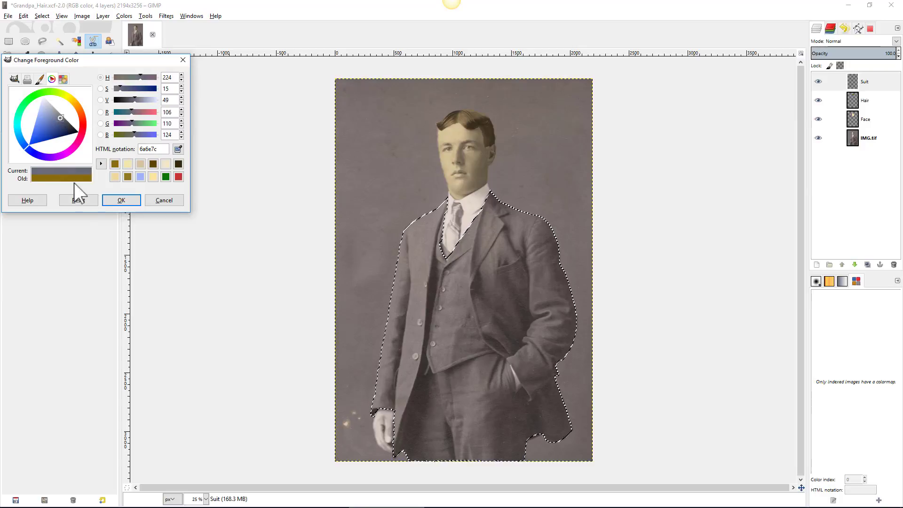
{"action": "left_click", "coordinate": [121, 200]}
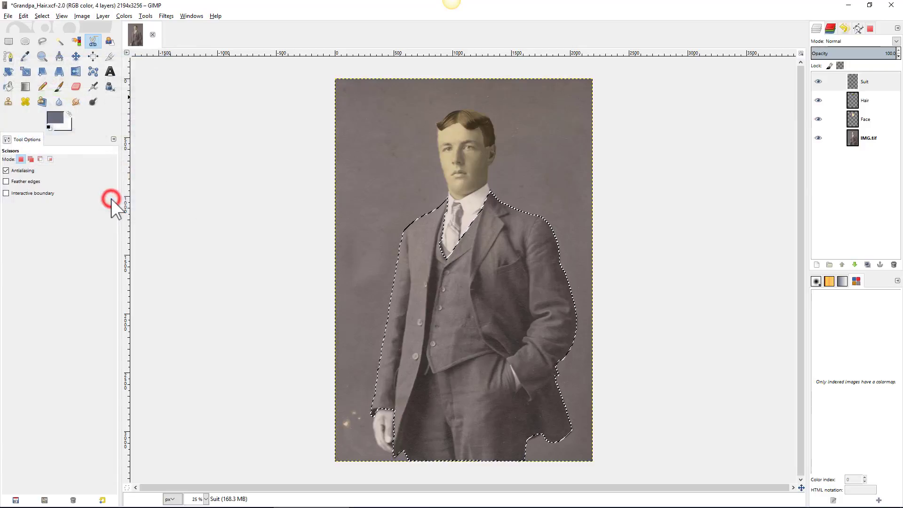
{"action": "left_click", "coordinate": [9, 84]}
{"action": "left_click", "coordinate": [444, 276]}
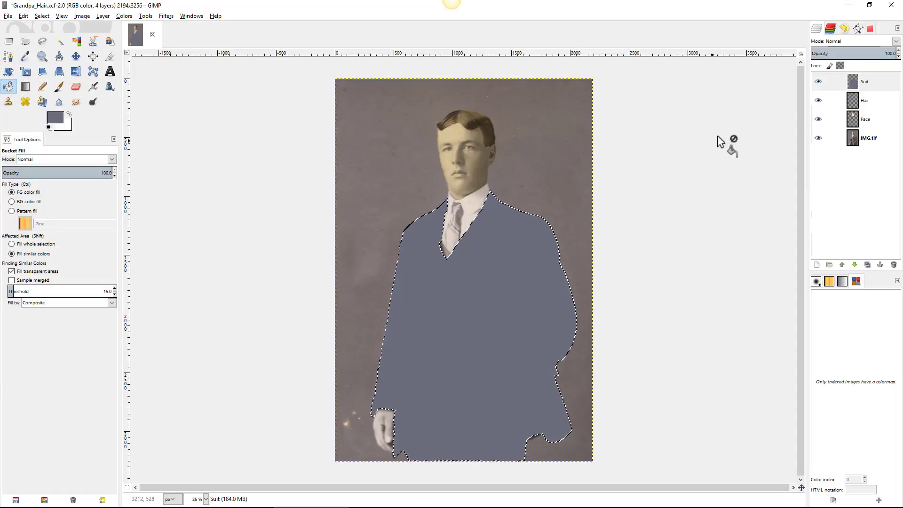
Step: Set the Suit layer's blending mode to Multiply and its opacity to about 71.4
{"action": "left_click", "coordinate": [896, 41]}
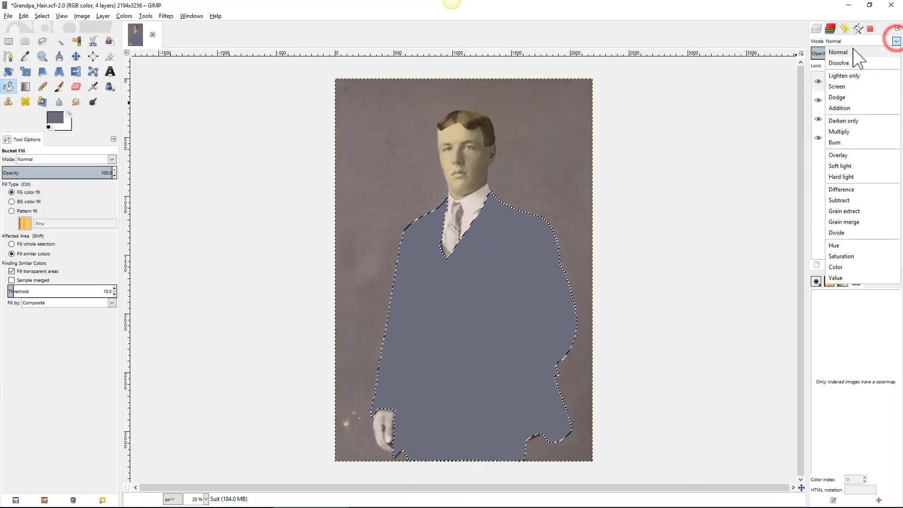
{"action": "left_click", "coordinate": [834, 132]}
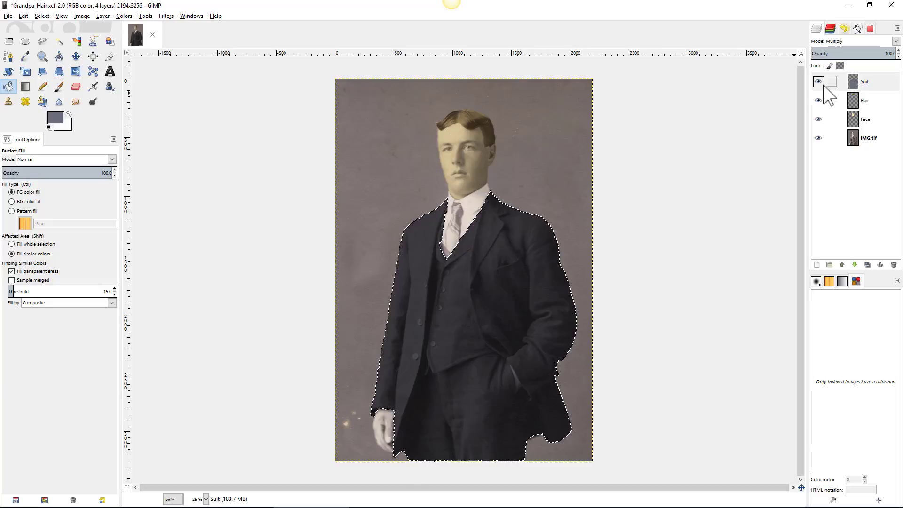
{"action": "left_click", "coordinate": [884, 54]}
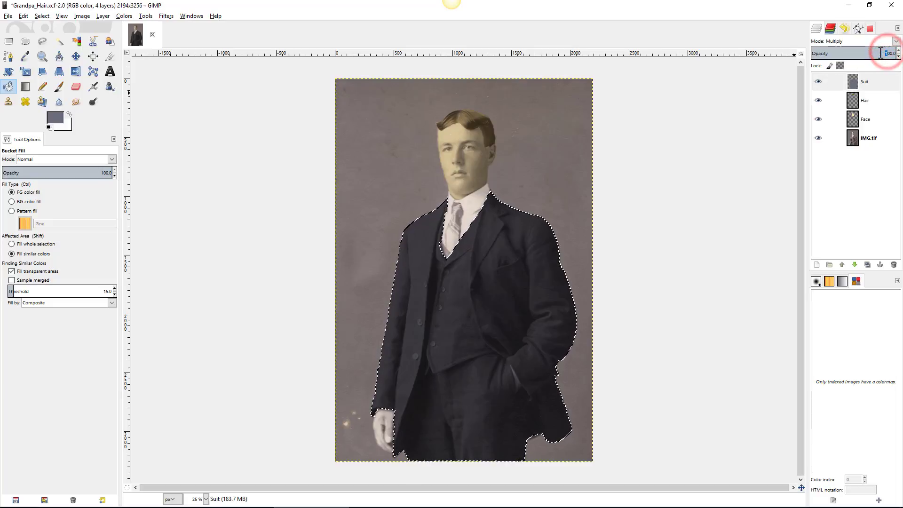
{"action": "left_click_drag", "start_coordinate": [893, 49], "coordinate": [873, 52]}
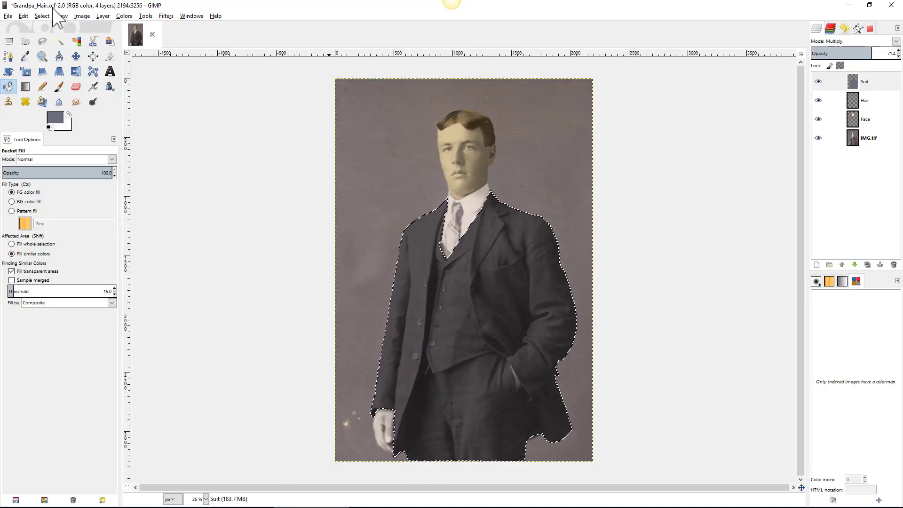
Step: Save the image as a new version named Grandpa_Suit.xcf in the same folder
{"action": "left_click", "coordinate": [8, 15]}
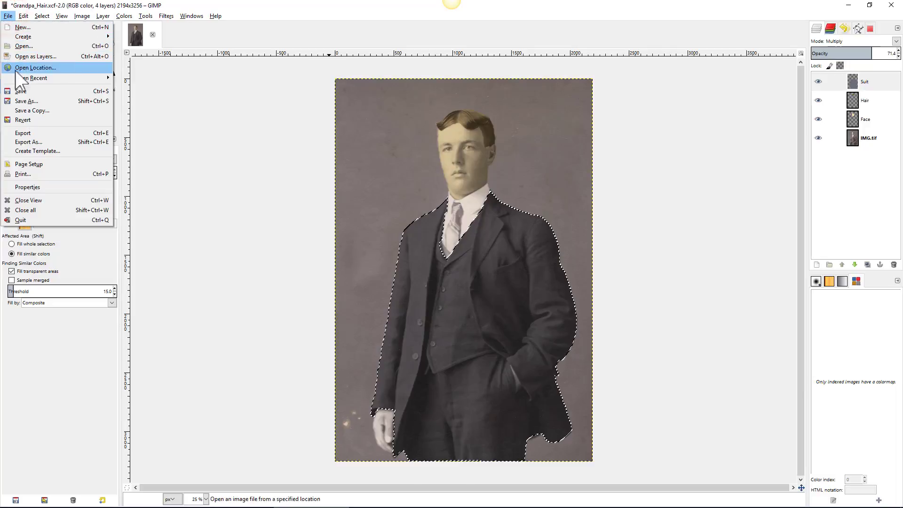
{"action": "left_click", "coordinate": [18, 102]}
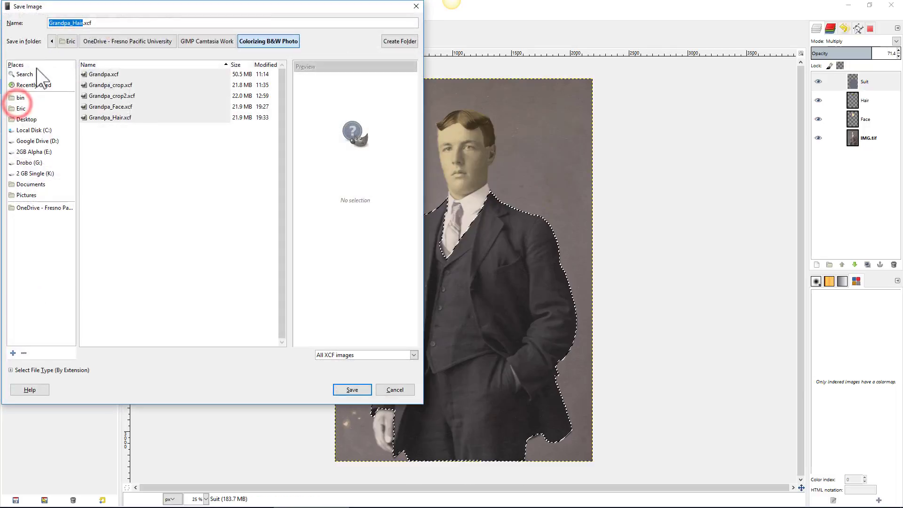
{"action": "left_click", "coordinate": [79, 22]}
{"action": "double_click", "coordinate": [78, 21]}
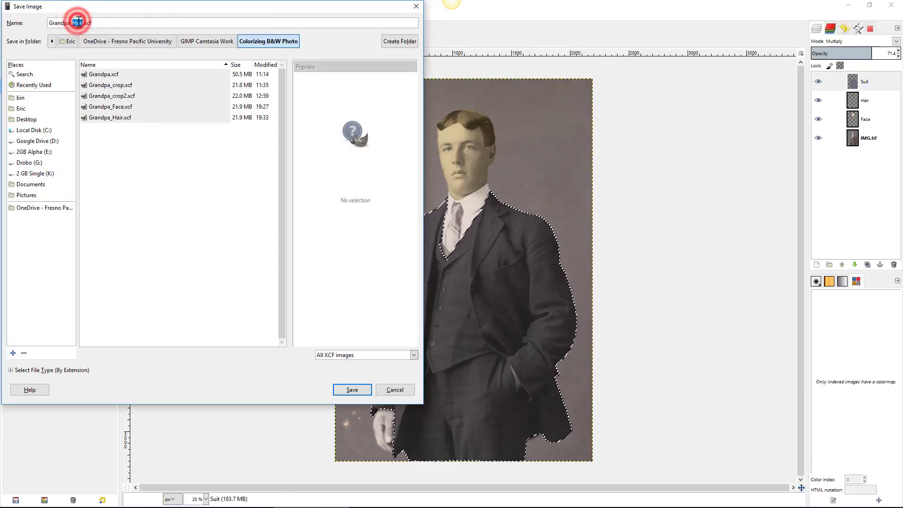
{"action": "type", "text": "Su"}
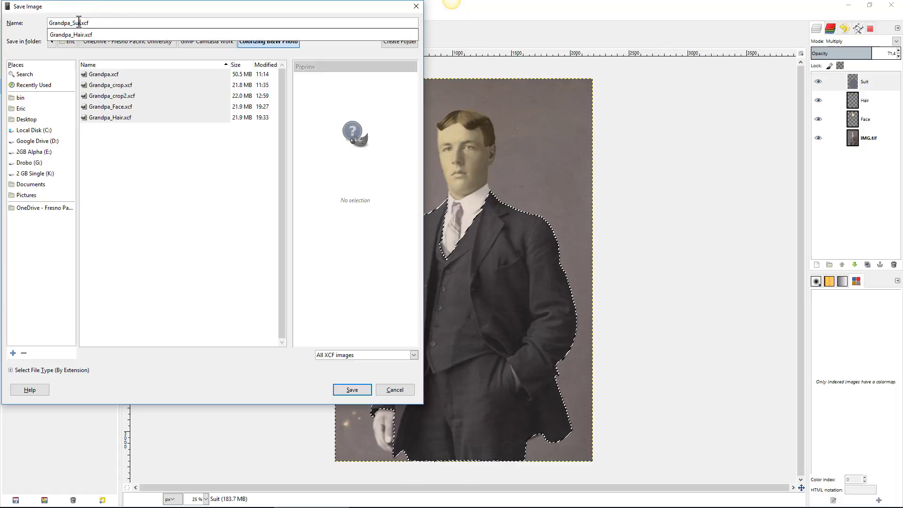
{"action": "type", "text": "it"}
{"action": "key", "text": "Return"}
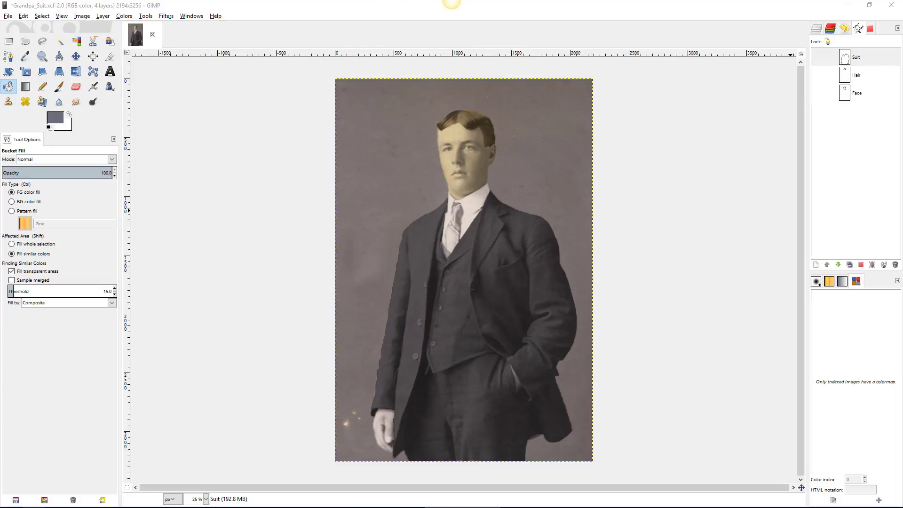
Step: Edit the Suit path beside the hanging hand, moving the stray anchor points over to straighten the coat edge
{"action": "scroll", "coordinate": [351, 440], "scroll_direction": "up", "scroll_amount": 3}
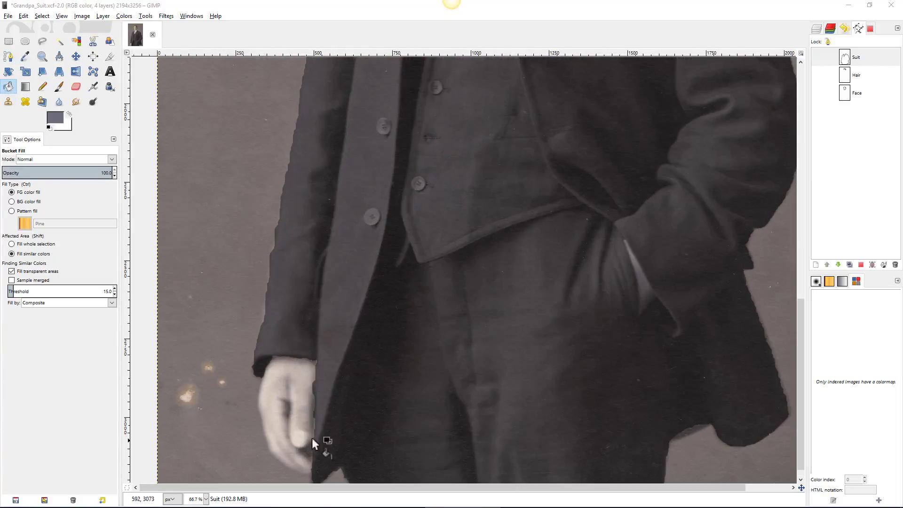
{"action": "scroll", "coordinate": [197, 424], "scroll_direction": "up", "scroll_amount": 2}
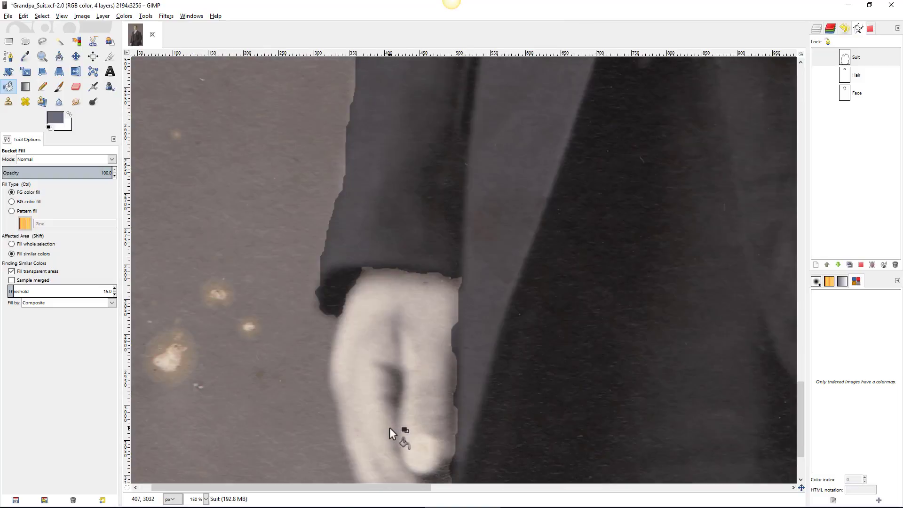
{"action": "left_click_drag", "start_coordinate": [389, 427], "coordinate": [322, 319]}
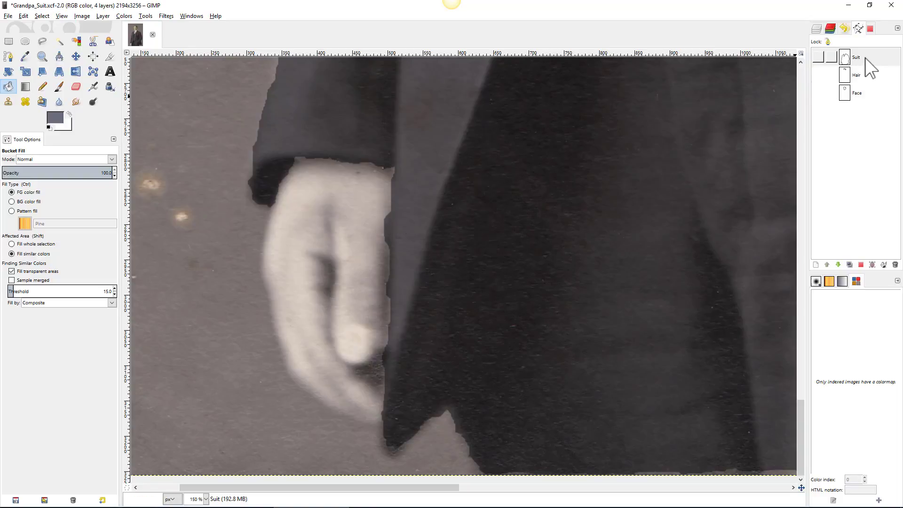
{"action": "double_click", "coordinate": [845, 57]}
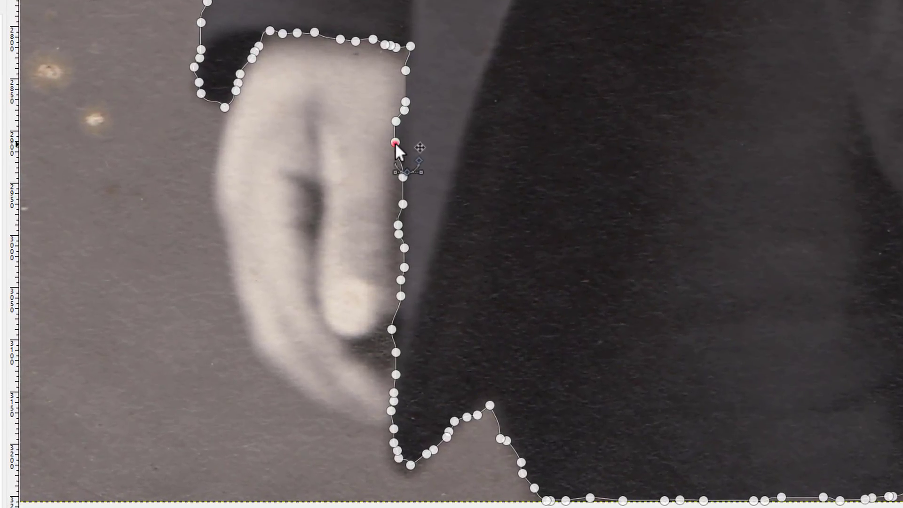
{"action": "left_click", "coordinate": [385, 232]}
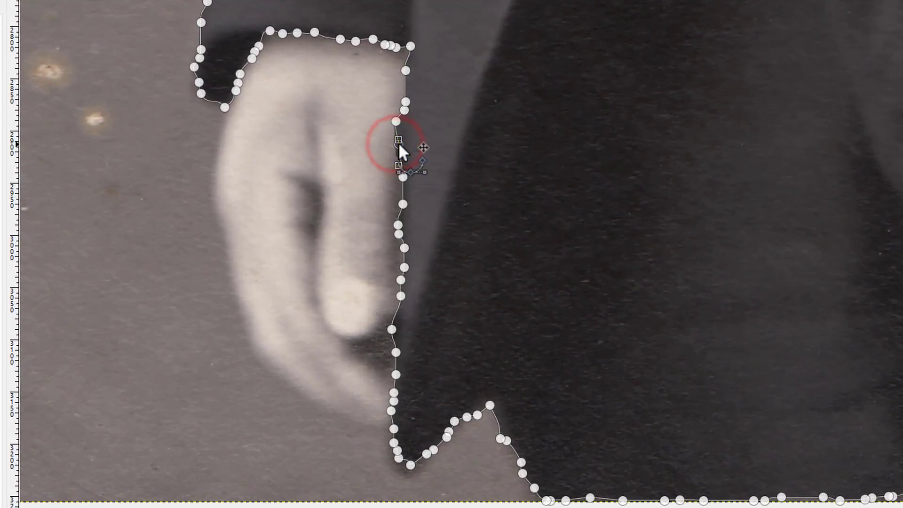
{"action": "left_click_drag", "start_coordinate": [400, 142], "coordinate": [401, 120]}
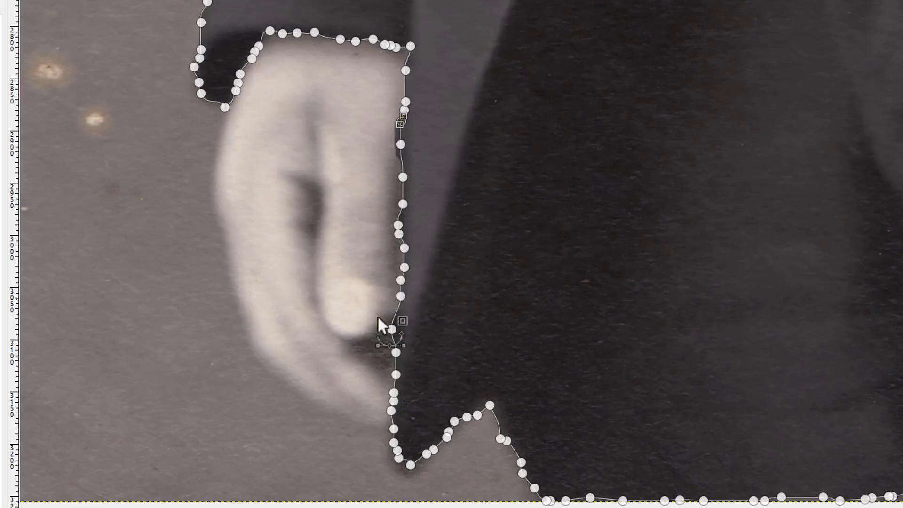
{"action": "left_click", "coordinate": [399, 233]}
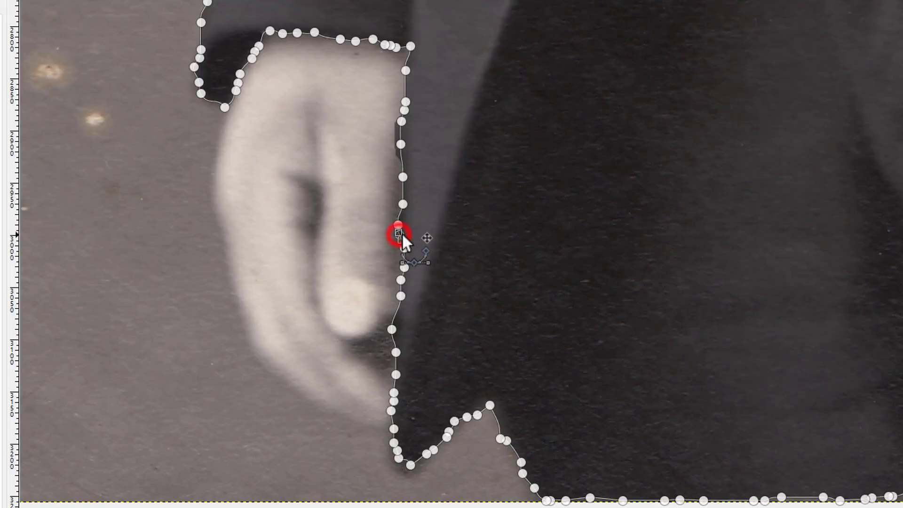
{"action": "left_click_drag", "start_coordinate": [397, 224], "coordinate": [402, 223]}
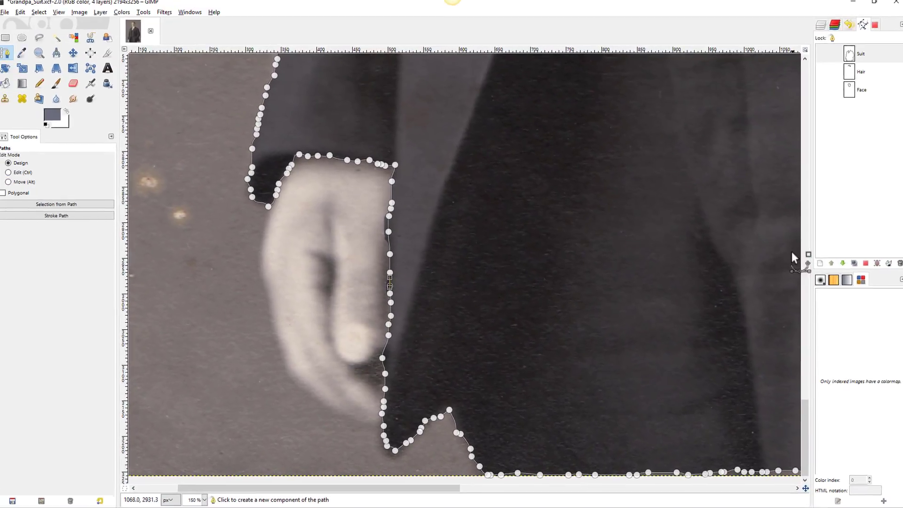
Step: Create a selection from the adjusted Suit path
{"action": "left_click", "coordinate": [859, 262]}
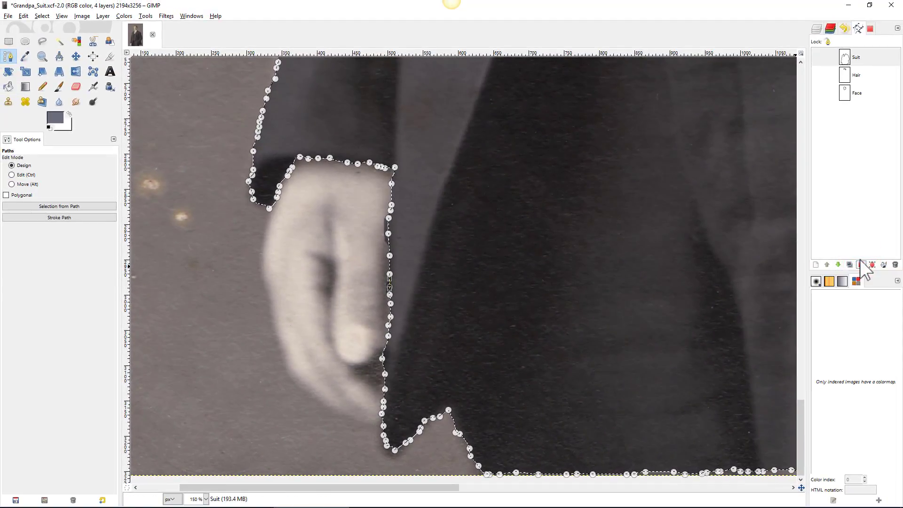
{"action": "left_click", "coordinate": [816, 29]}
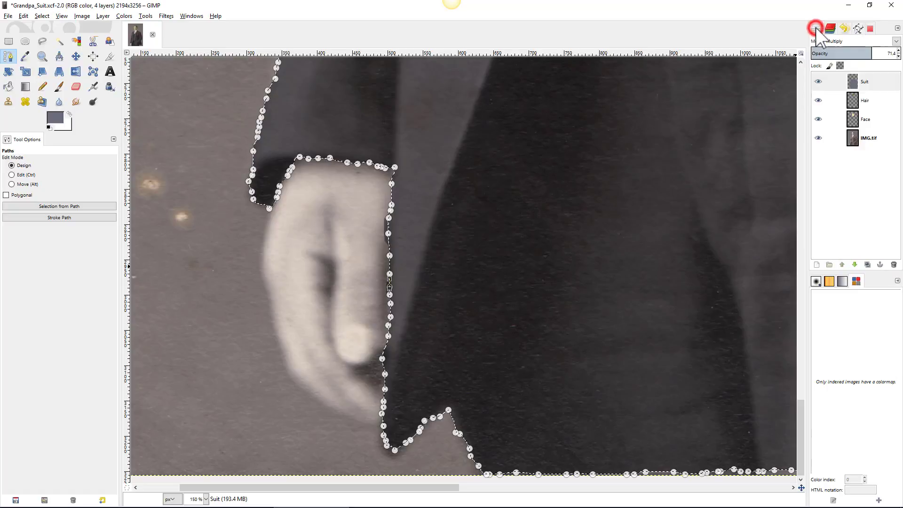
{"action": "left_click", "coordinate": [858, 29]}
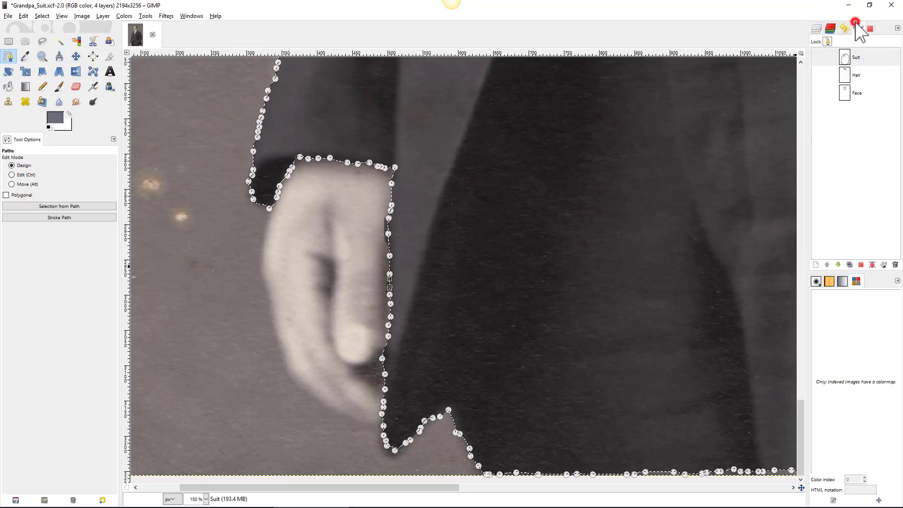
{"action": "left_click", "coordinate": [860, 264]}
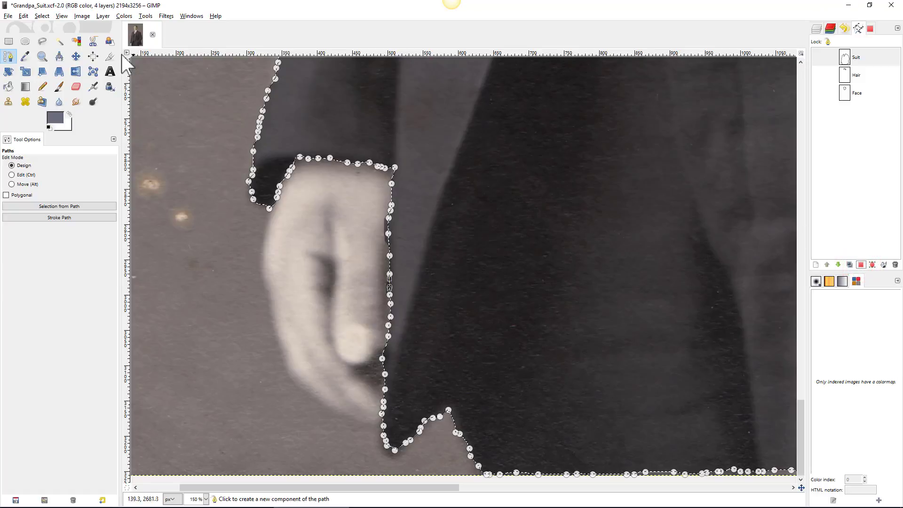
Step: Invert the suit selection and erase the surplus suit color along the hand's edge with the size 20 Eraser
{"action": "left_click", "coordinate": [76, 87]}
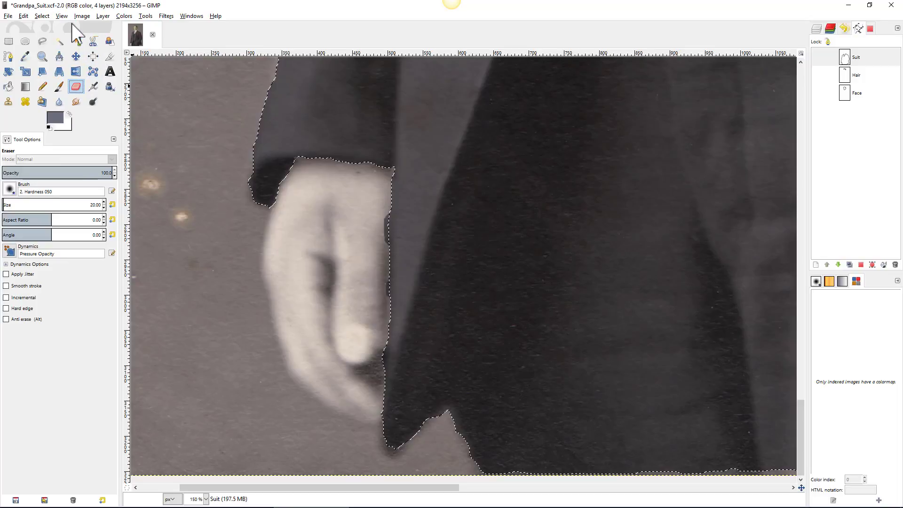
{"action": "left_click", "coordinate": [41, 16]}
{"action": "left_click", "coordinate": [40, 47]}
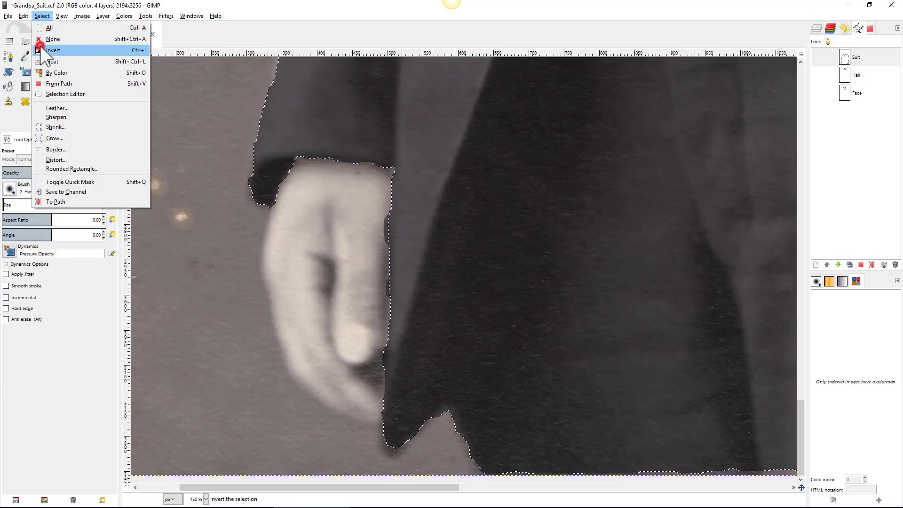
{"action": "left_click", "coordinate": [75, 87]}
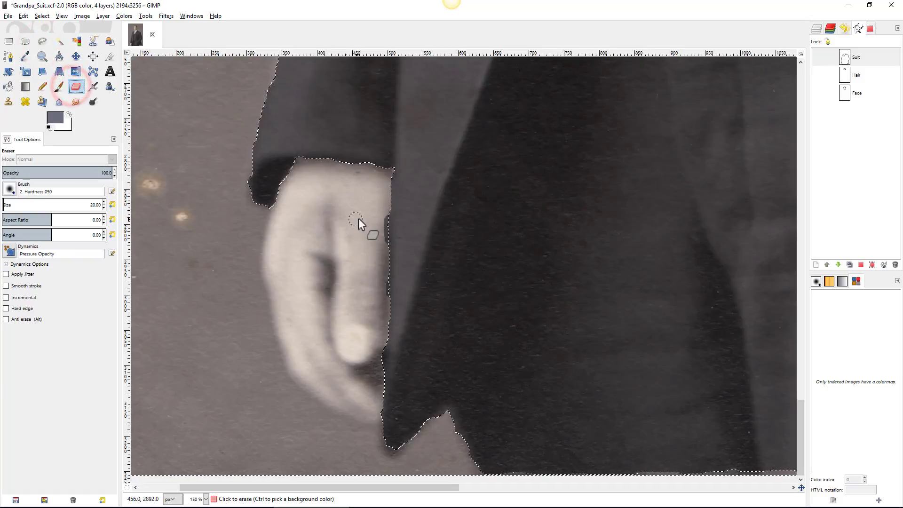
{"action": "left_click", "coordinate": [382, 213]}
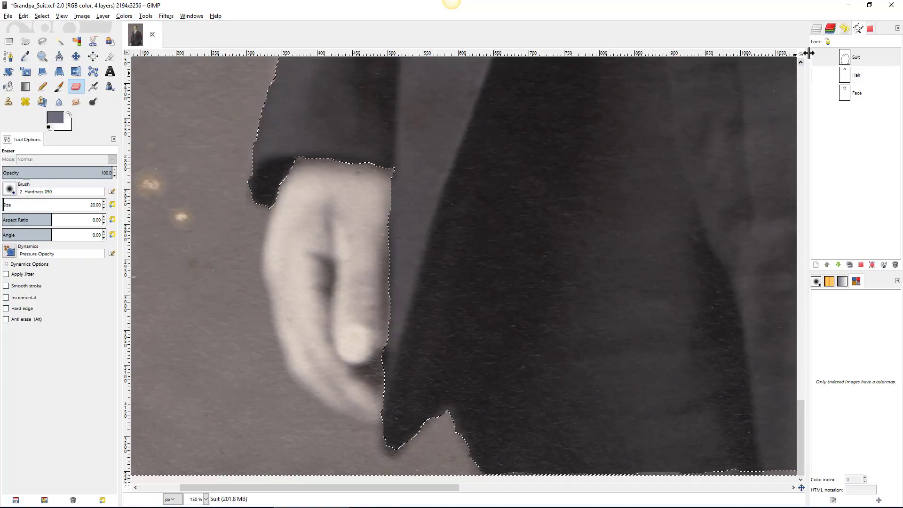
Step: Add a new transparent layer named Hand above the Suit layer
{"action": "left_click", "coordinate": [813, 30]}
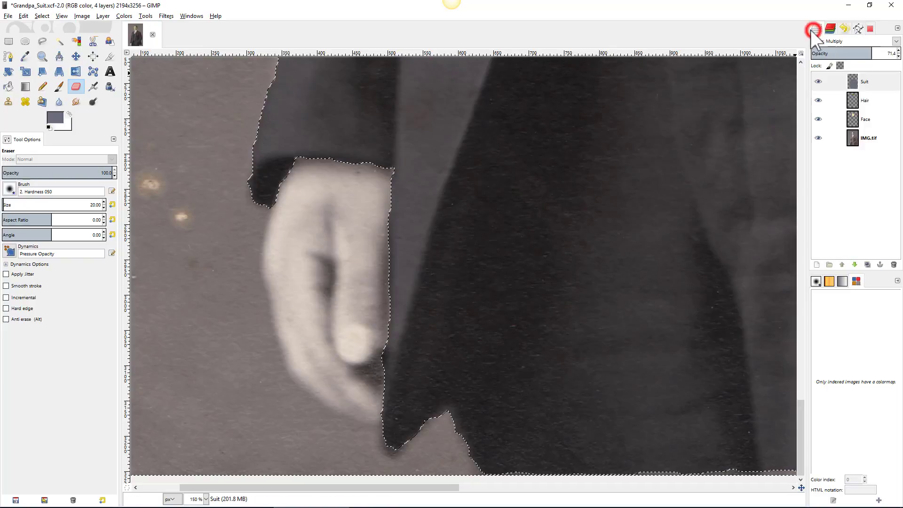
{"action": "left_click", "coordinate": [817, 265]}
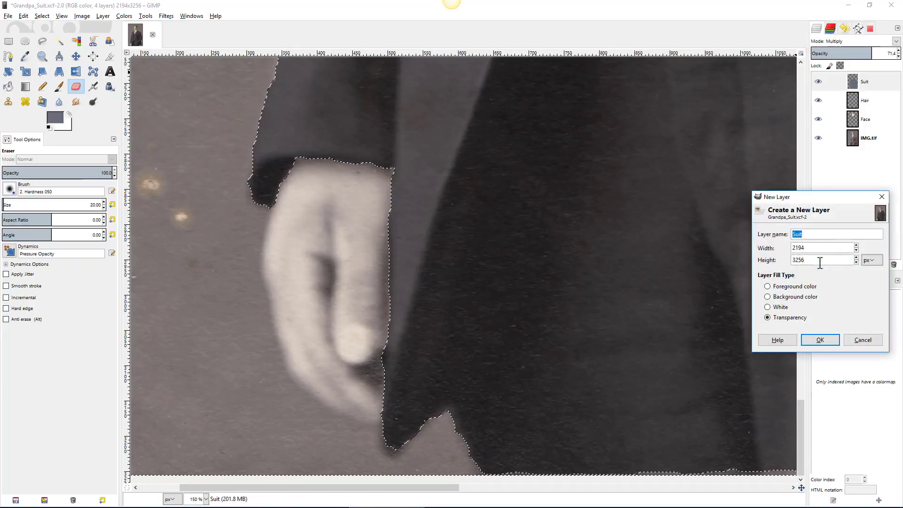
{"action": "type", "text": "H"}
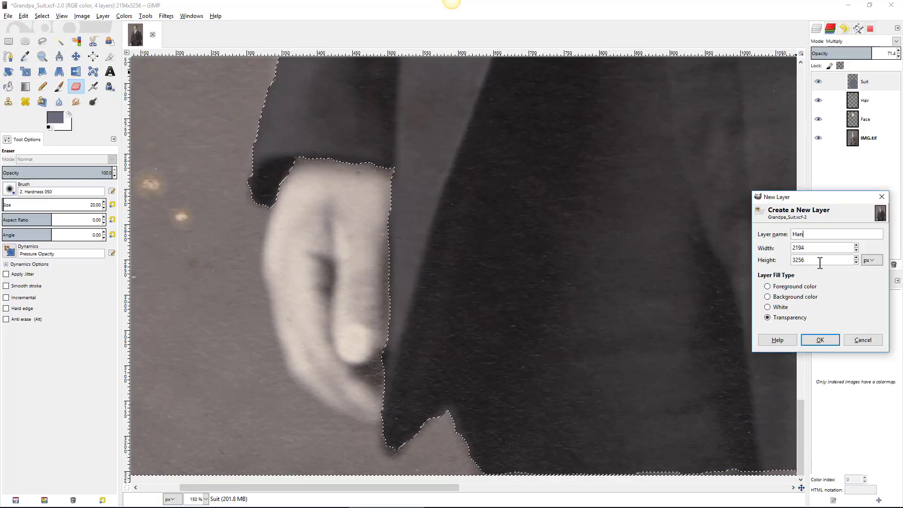
{"action": "type", "text": "and"}
{"action": "key", "text": "Return"}
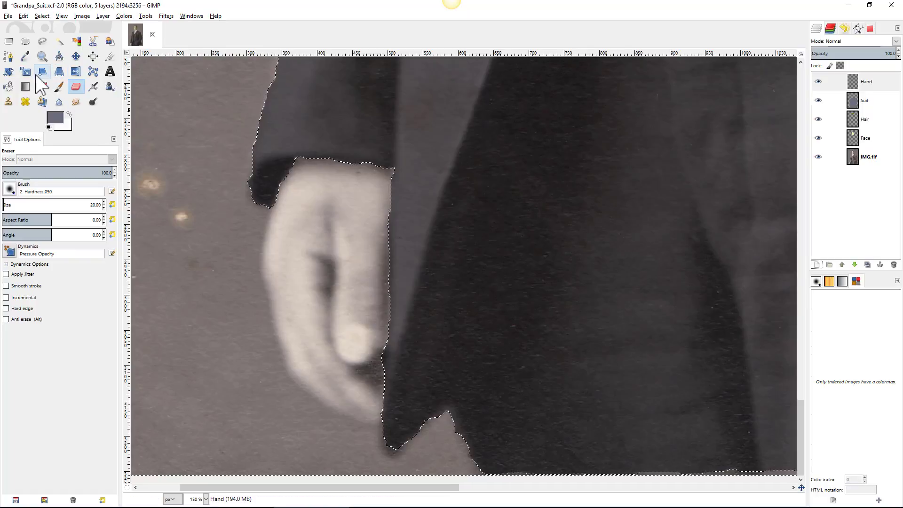
Step: Clear the selection and start a Scissors outline of the hand, placing points along the sleeve cuff to the coat edge
{"action": "left_click", "coordinate": [93, 41]}
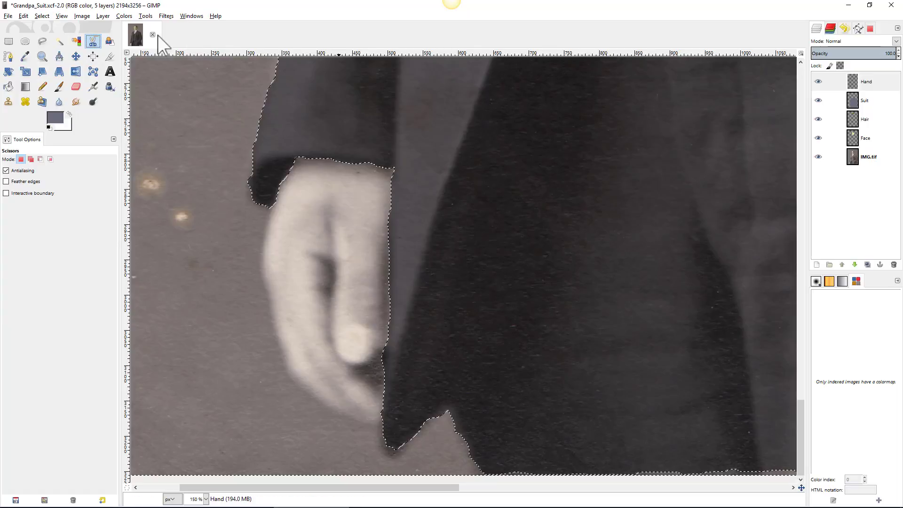
{"action": "left_click", "coordinate": [41, 16]}
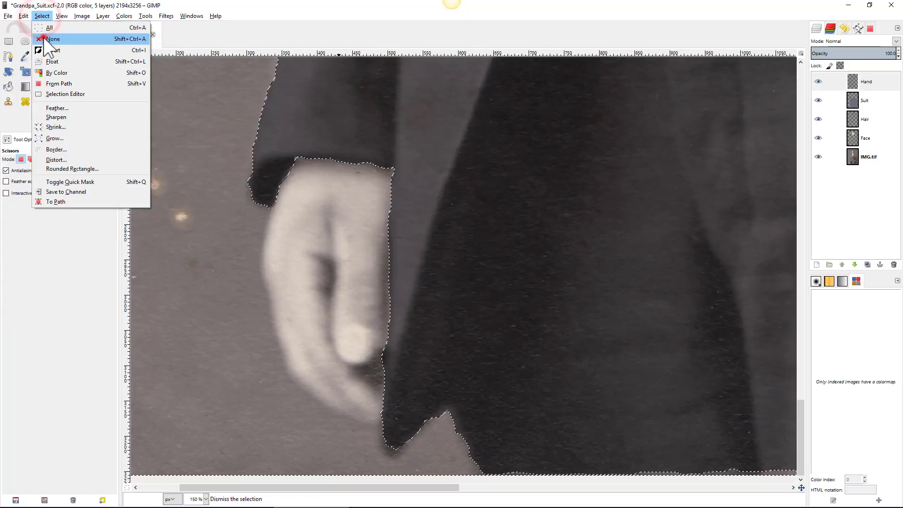
{"action": "left_click", "coordinate": [43, 38]}
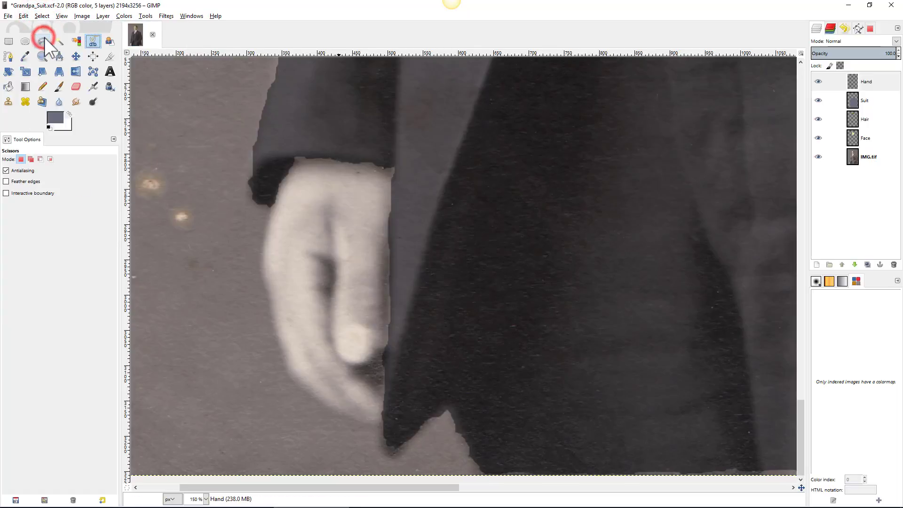
{"action": "left_click", "coordinate": [275, 203]}
{"action": "left_click", "coordinate": [280, 181]}
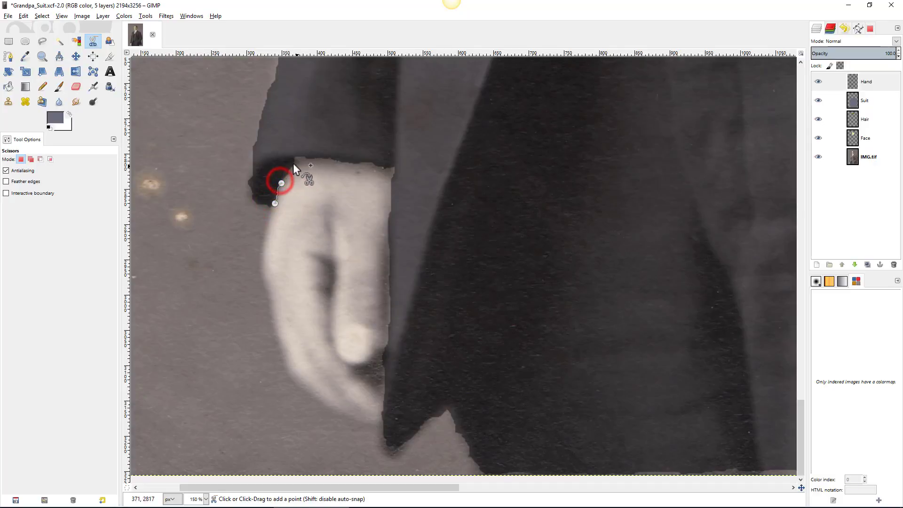
{"action": "left_click", "coordinate": [292, 162]}
{"action": "left_click", "coordinate": [296, 157]}
{"action": "left_click", "coordinate": [315, 158]}
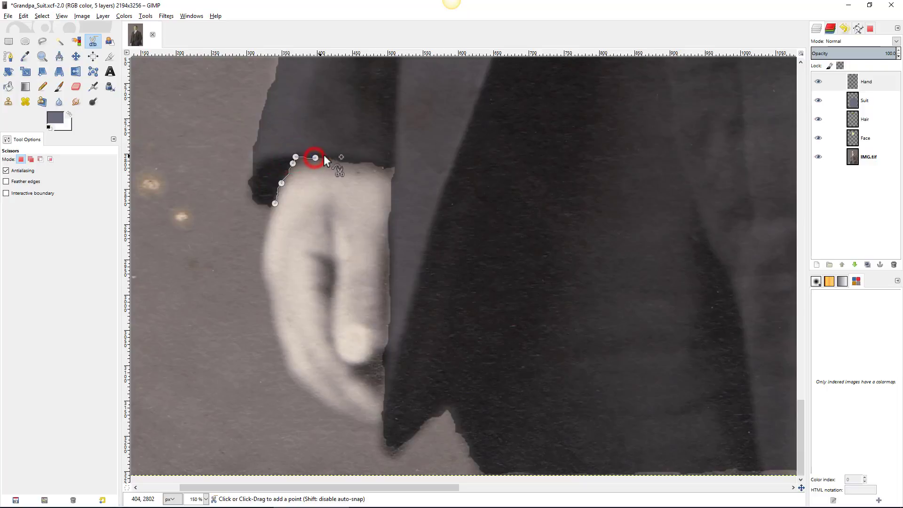
{"action": "left_click", "coordinate": [356, 161]}
{"action": "left_click", "coordinate": [372, 163]}
{"action": "left_click", "coordinate": [392, 167]}
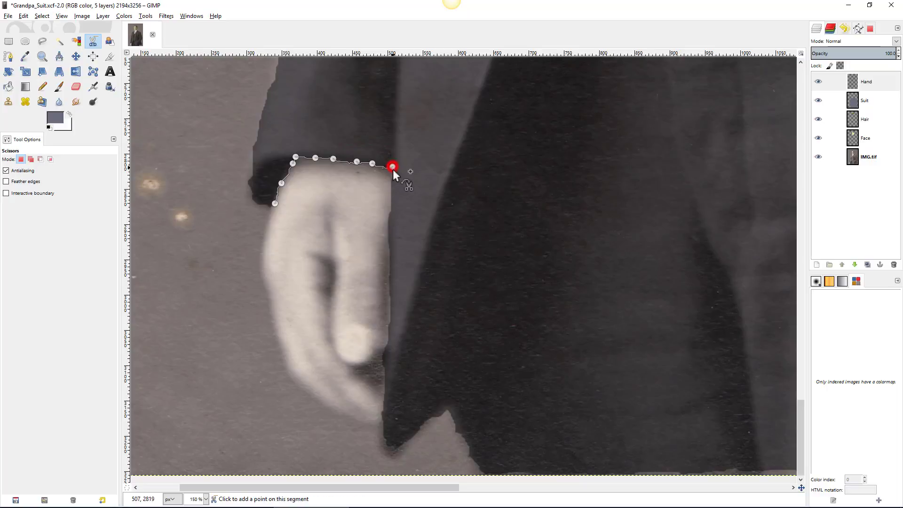
Step: Continue the Scissors outline down the coat edge beside the hand to the fingertips
{"action": "left_click", "coordinate": [391, 188]}
{"action": "left_click", "coordinate": [389, 219]}
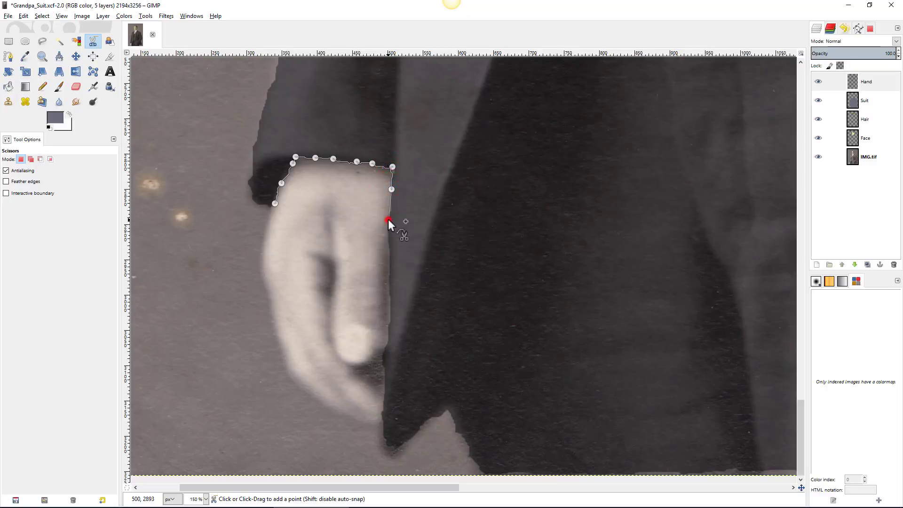
{"action": "left_click", "coordinate": [389, 262]}
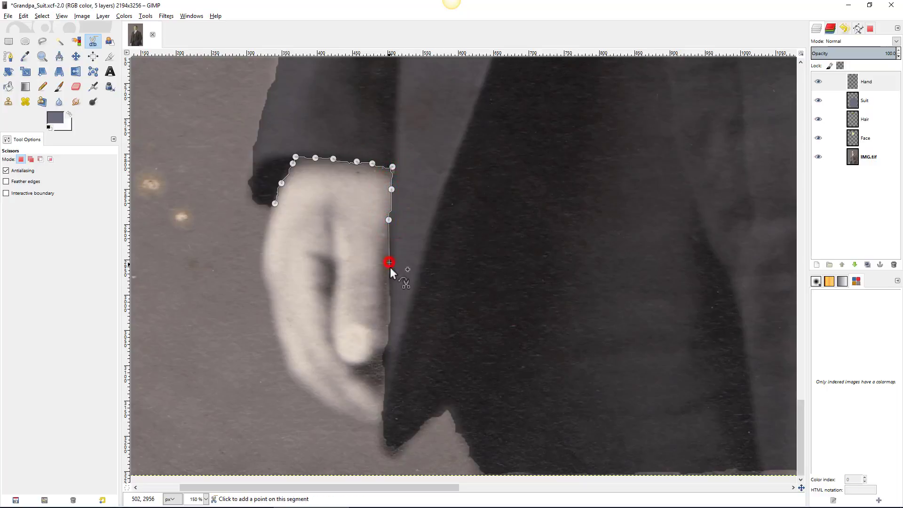
{"action": "left_click", "coordinate": [390, 310]}
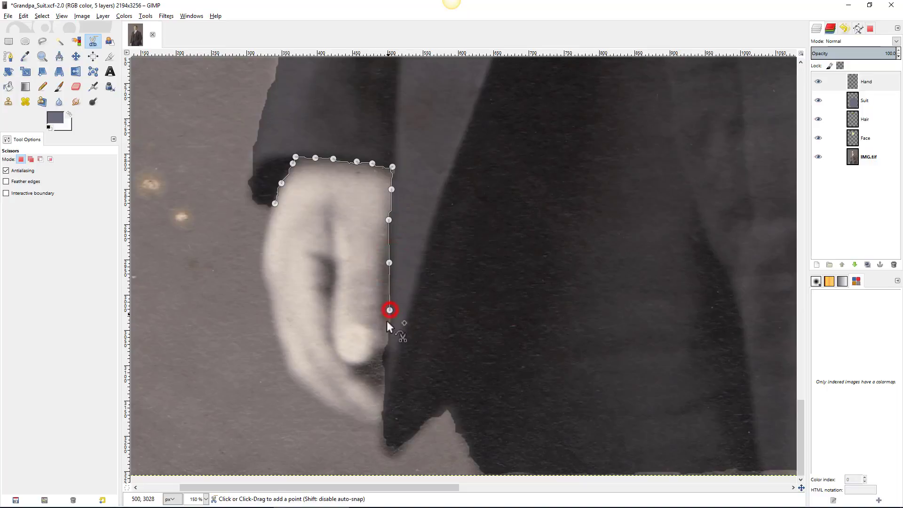
{"action": "left_click", "coordinate": [387, 340]}
{"action": "left_click", "coordinate": [385, 378]}
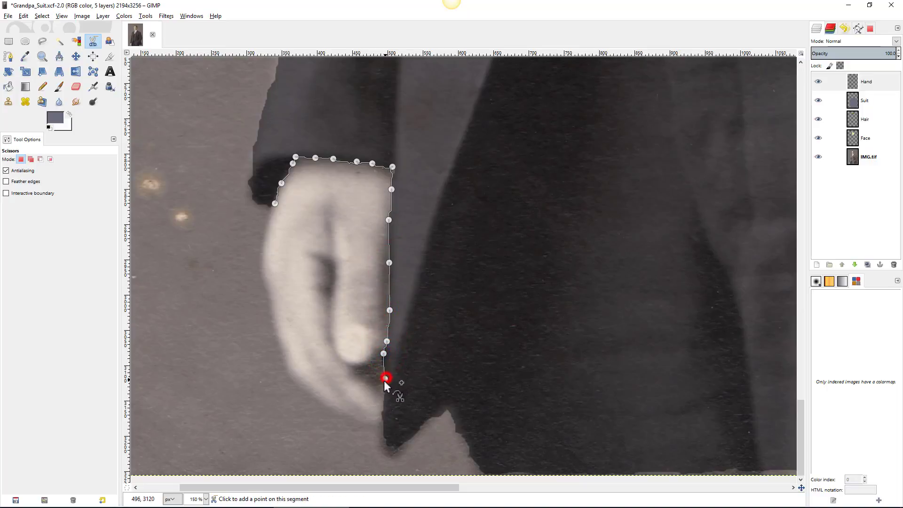
{"action": "left_click", "coordinate": [380, 425]}
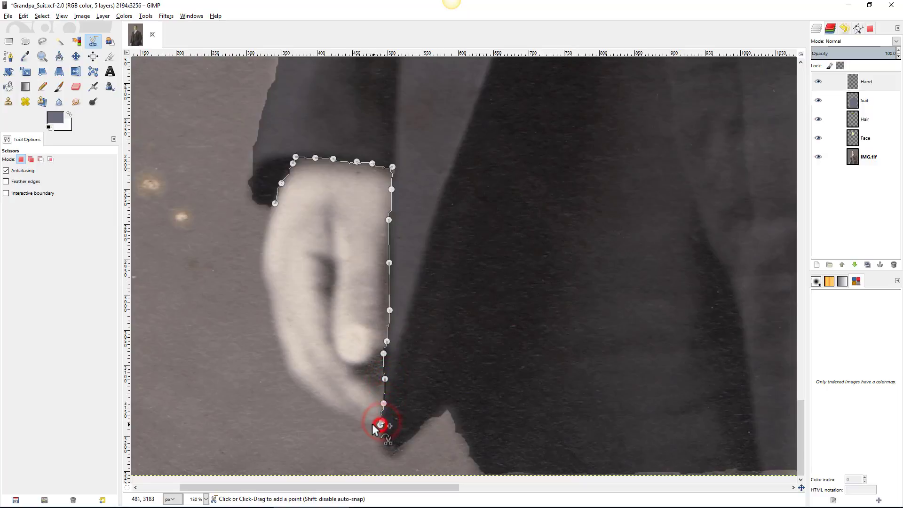
Step: Carry the Scissors outline around the outer fingers and up to the cuff, closing it at its starting point
{"action": "left_click", "coordinate": [349, 418]}
{"action": "left_click", "coordinate": [310, 392]}
{"action": "left_click", "coordinate": [282, 353]}
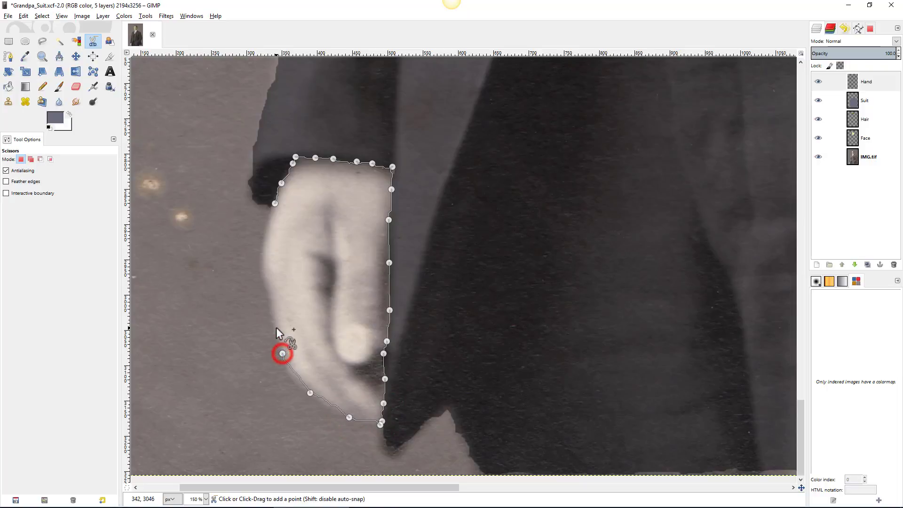
{"action": "left_click", "coordinate": [271, 310]}
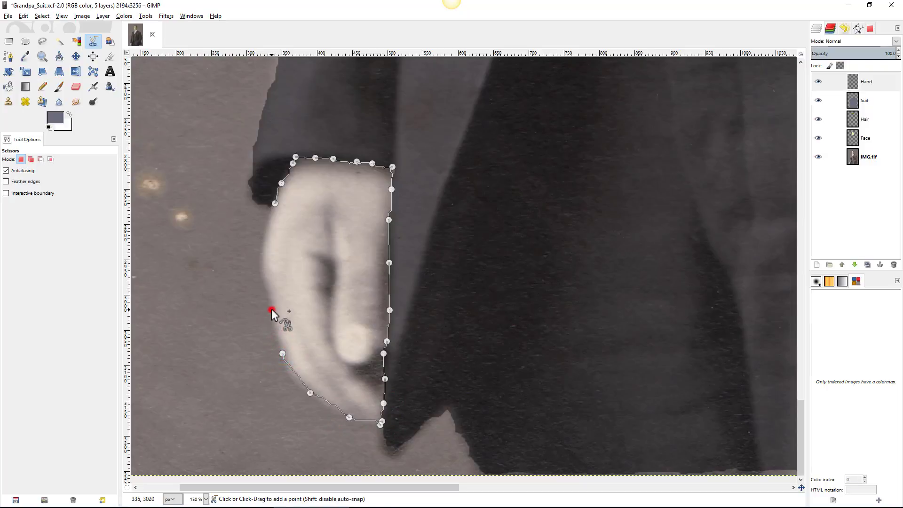
{"action": "left_click", "coordinate": [263, 272]}
{"action": "left_click", "coordinate": [265, 232]}
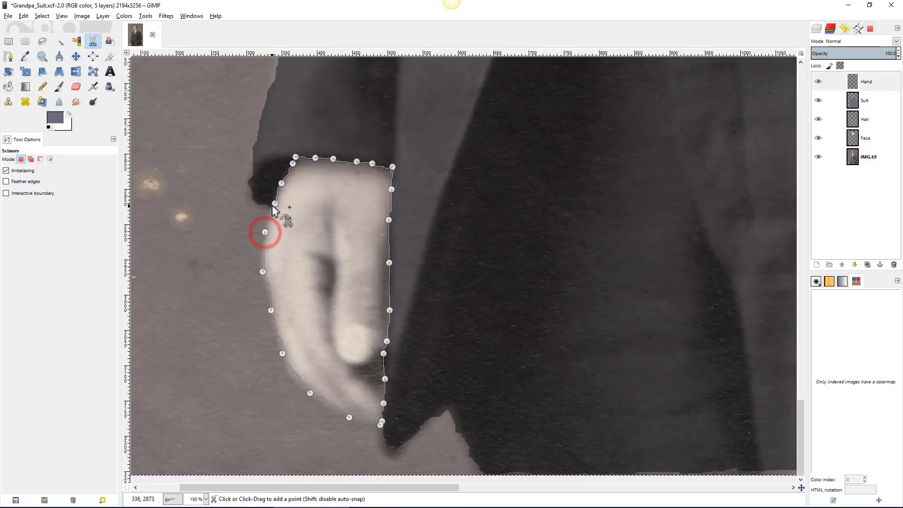
{"action": "left_click", "coordinate": [275, 203]}
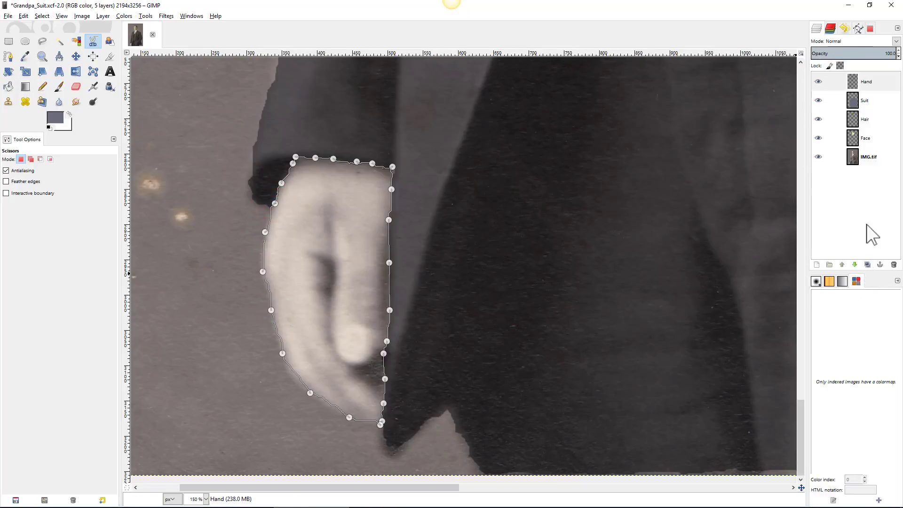
Step: Create a selection from the Suit path and try to convert the current selection to a path
{"action": "left_click", "coordinate": [858, 29]}
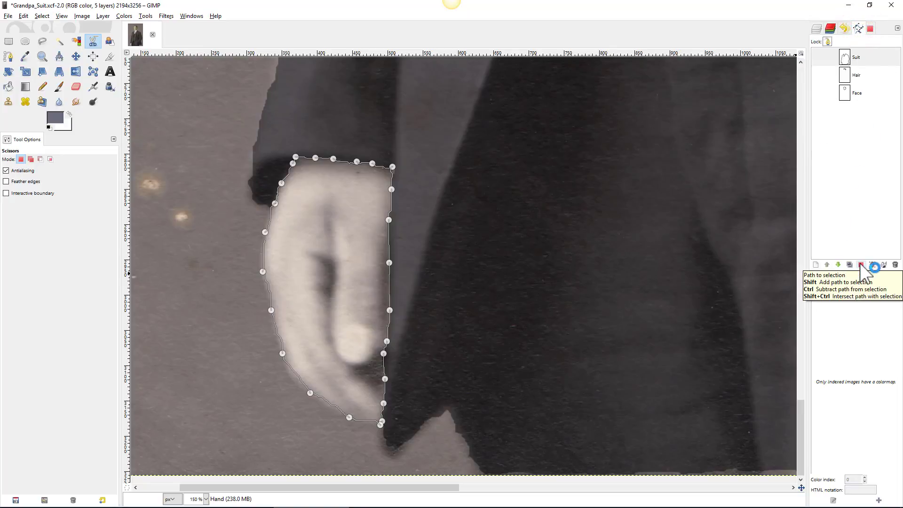
{"action": "left_click", "coordinate": [861, 265]}
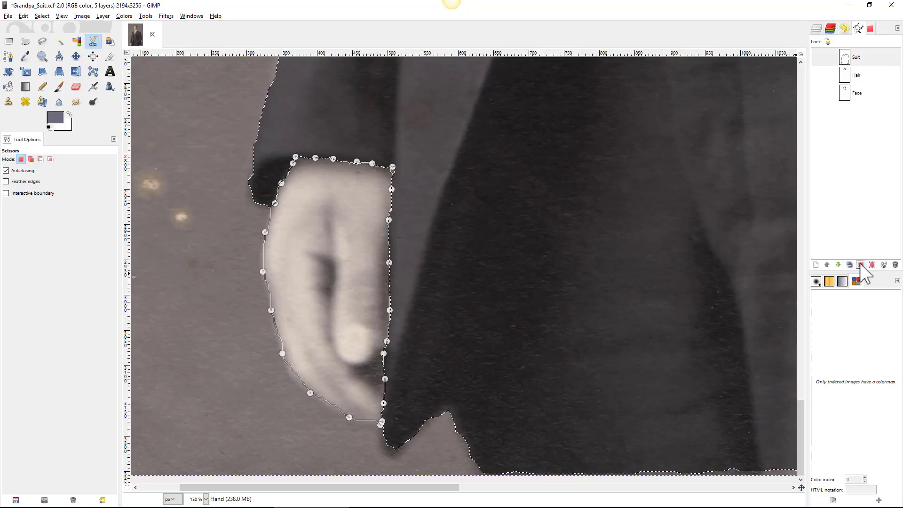
{"action": "left_click", "coordinate": [872, 264]}
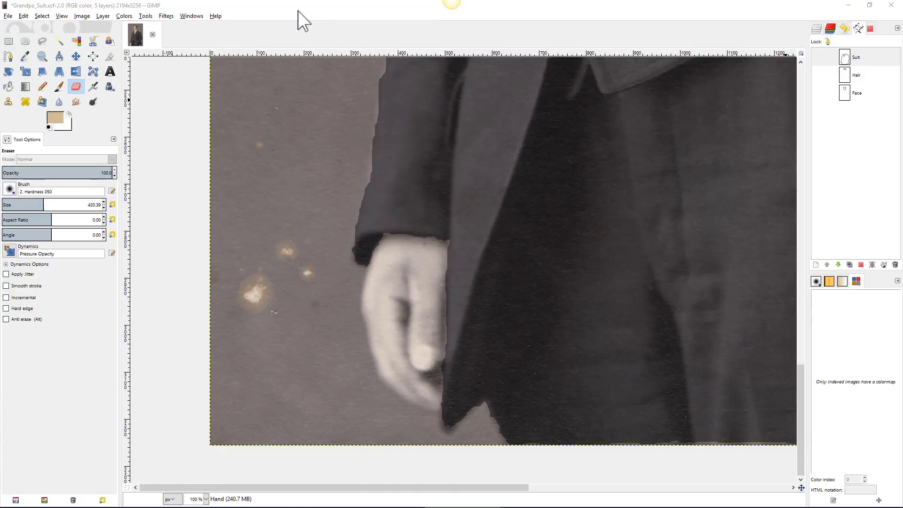
Step: Start a new Scissors outline of the hand, placing points along the sleeve cuff to the coat edge
{"action": "left_click", "coordinate": [99, 42]}
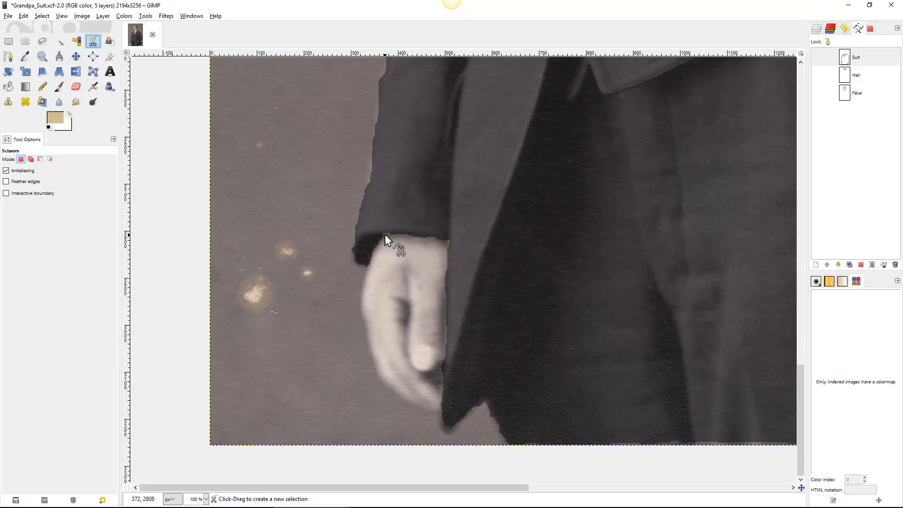
{"action": "scroll", "coordinate": [385, 286], "scroll_direction": "up", "scroll_amount": 2}
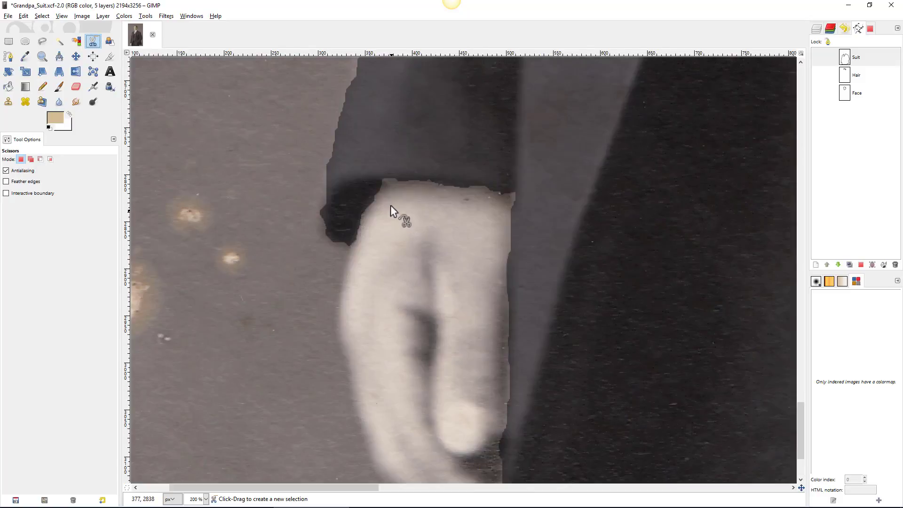
{"action": "left_click", "coordinate": [383, 179]}
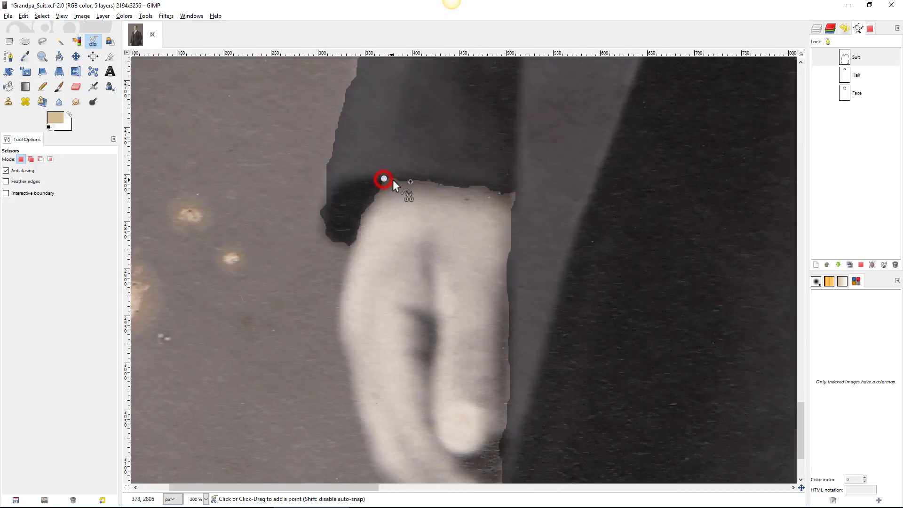
{"action": "left_click", "coordinate": [397, 180]}
{"action": "left_click", "coordinate": [420, 181]}
{"action": "left_click", "coordinate": [449, 185]}
{"action": "left_click", "coordinate": [473, 185]}
{"action": "left_click", "coordinate": [495, 190]}
{"action": "left_click", "coordinate": [513, 192]}
Step: Extend the new hand outline down the coat edge toward the fingertips
{"action": "left_click", "coordinate": [513, 207]}
{"action": "left_click", "coordinate": [506, 252]}
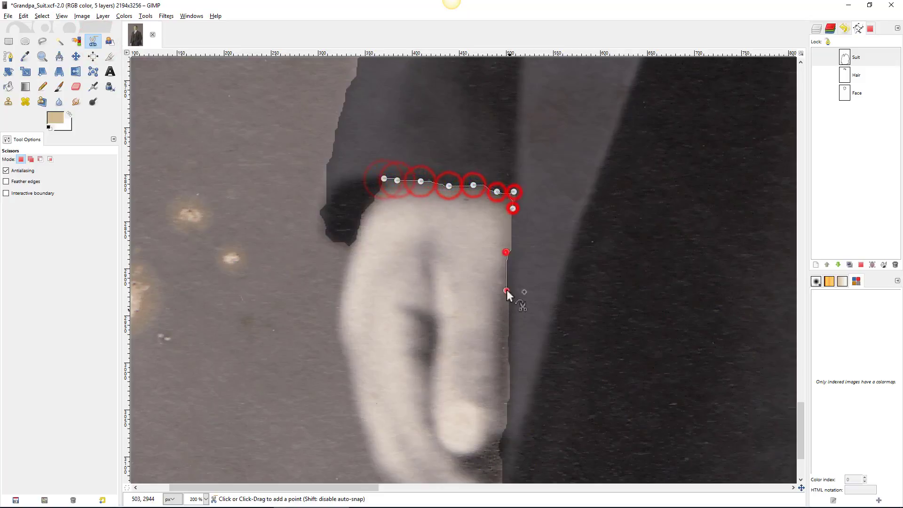
{"action": "left_click", "coordinate": [506, 289]}
{"action": "left_click", "coordinate": [506, 353]}
{"action": "left_click", "coordinate": [508, 394]}
{"action": "left_click_drag", "start_coordinate": [509, 413], "coordinate": [504, 213]}
Step: Trace the outer fingers back up to the cuff, close the outline and turn it into a selection
{"action": "left_click", "coordinate": [433, 320]}
{"action": "left_click", "coordinate": [383, 286]}
{"action": "left_click", "coordinate": [351, 213]}
{"action": "left_click", "coordinate": [338, 157]}
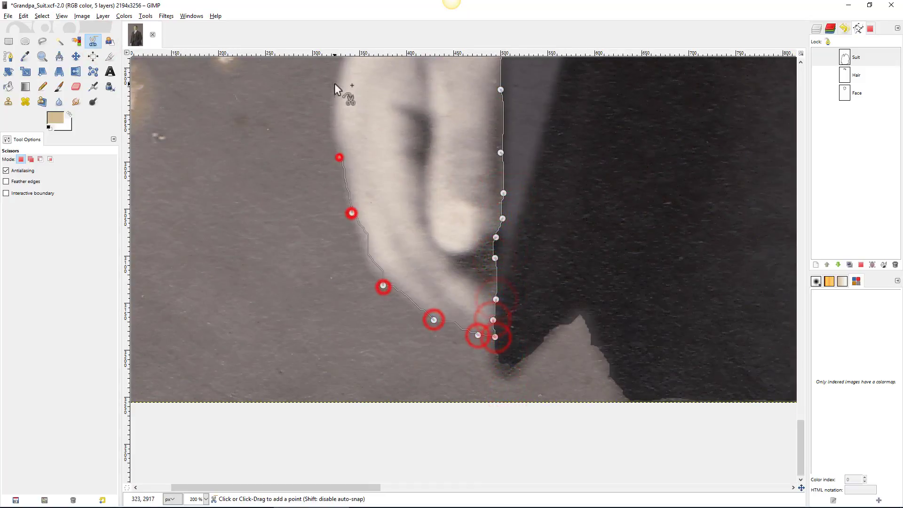
{"action": "left_click", "coordinate": [335, 83]}
{"action": "left_click_drag", "start_coordinate": [335, 83], "coordinate": [292, 213]}
{"action": "left_click", "coordinate": [305, 175]}
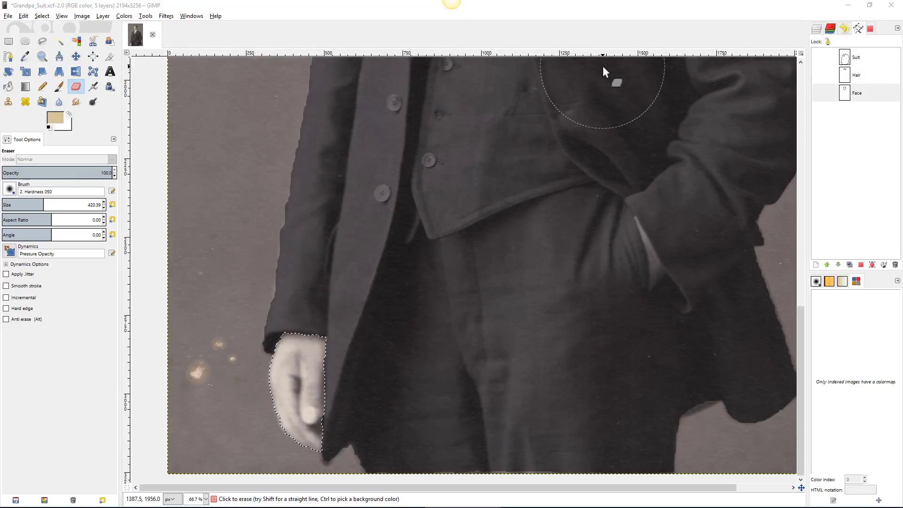
Step: Convert the hand selection to a path and name it Hand
{"action": "key", "text": "ctrl+shift+j"}
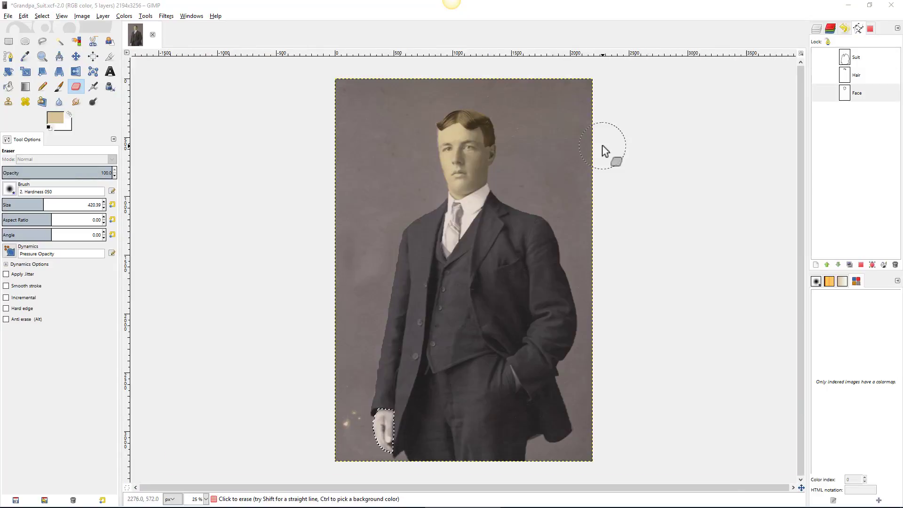
{"action": "left_click", "coordinate": [872, 265]}
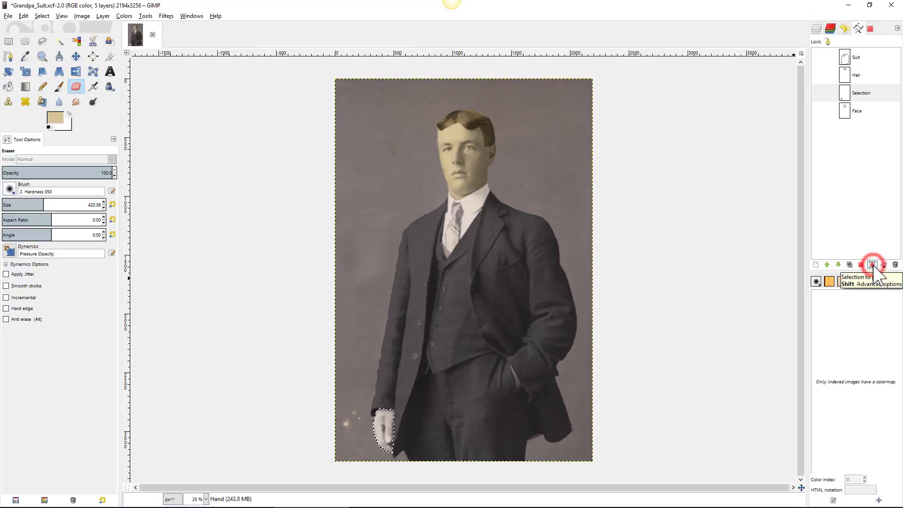
{"action": "double_click", "coordinate": [865, 93]}
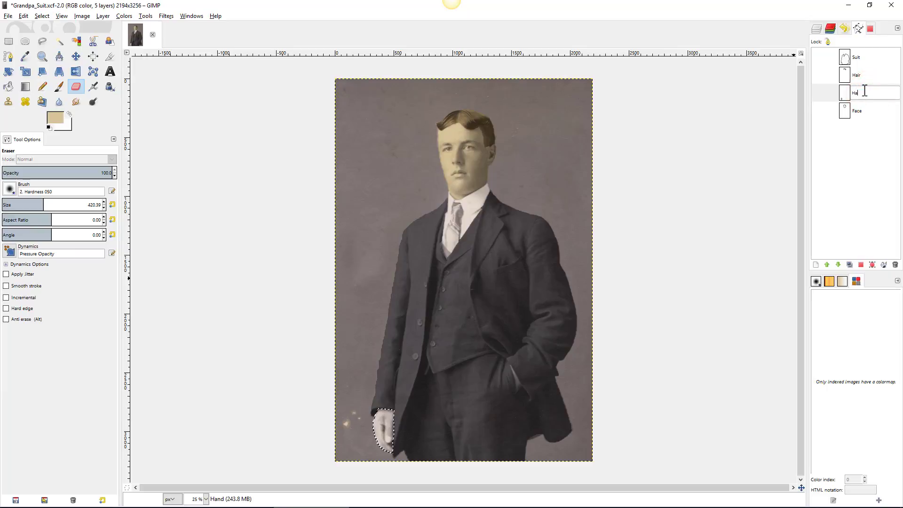
{"action": "key", "text": "Return"}
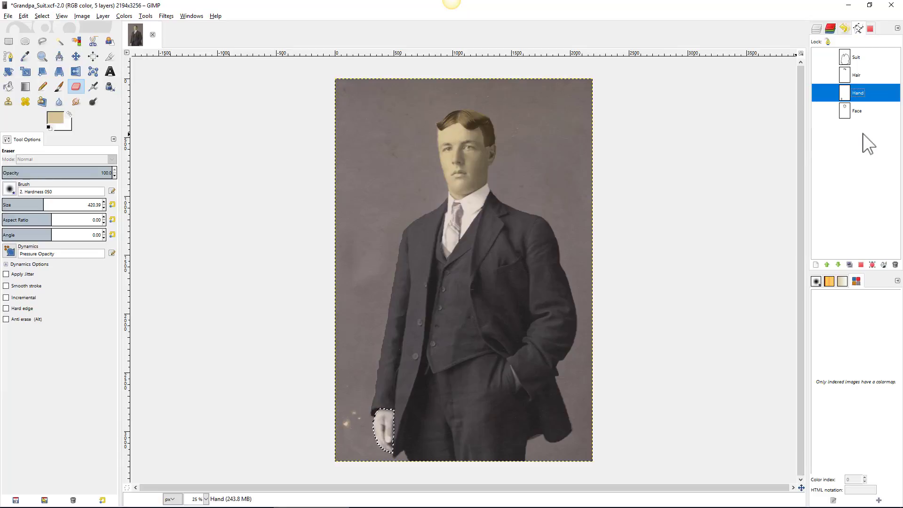
Step: Add the Face path to the current hand selection
{"action": "left_click", "coordinate": [864, 112]}
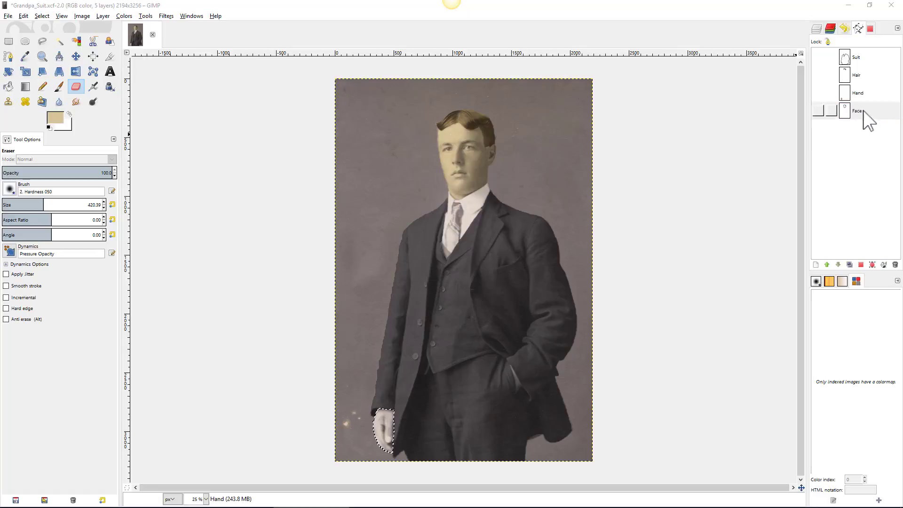
{"action": "right_click", "coordinate": [865, 111]}
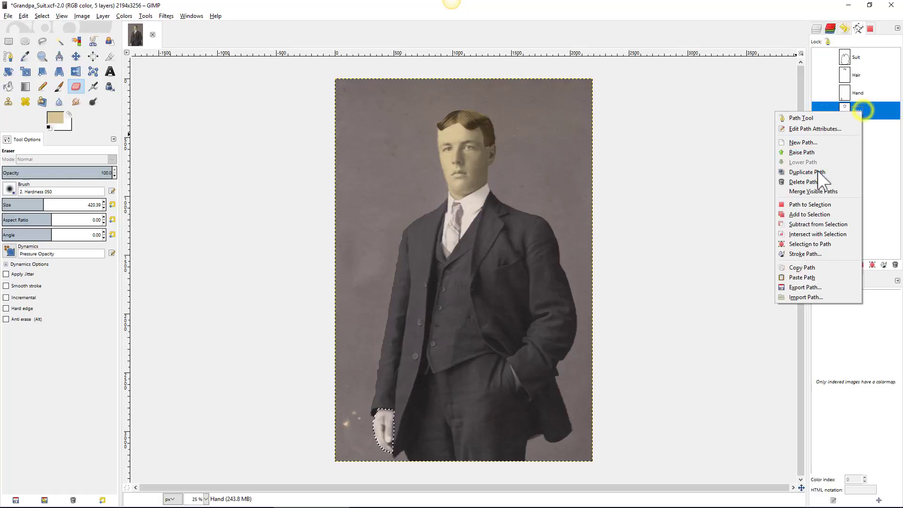
{"action": "left_click", "coordinate": [813, 213]}
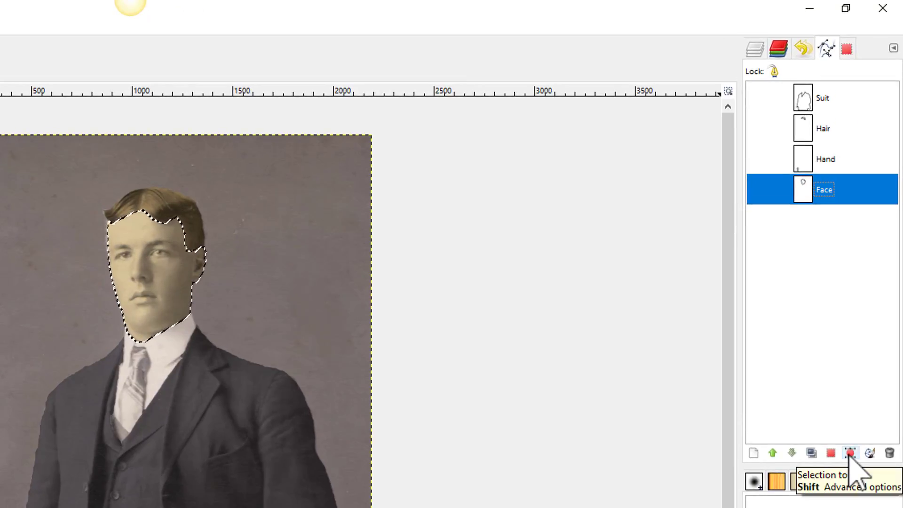
Step: Convert the combined face and hand selection to a path and name it Skin
{"action": "left_click", "coordinate": [850, 452]}
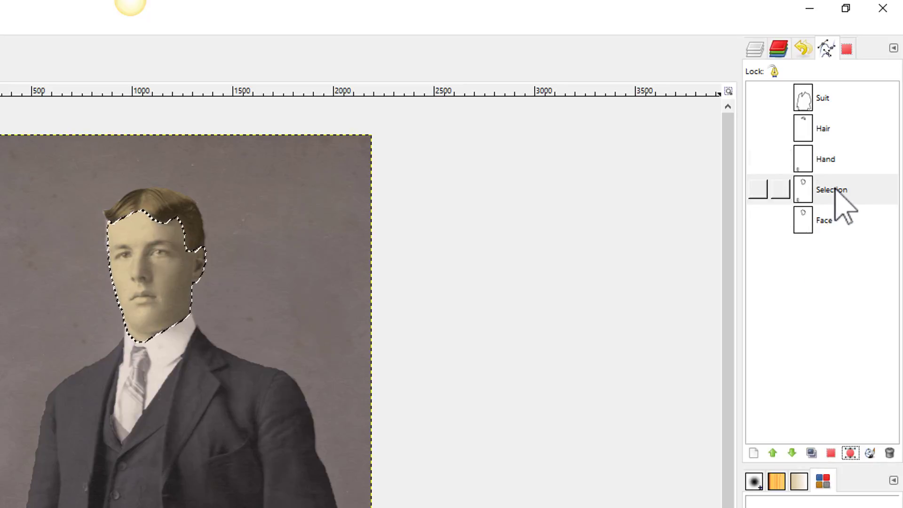
{"action": "double_click", "coordinate": [836, 190]}
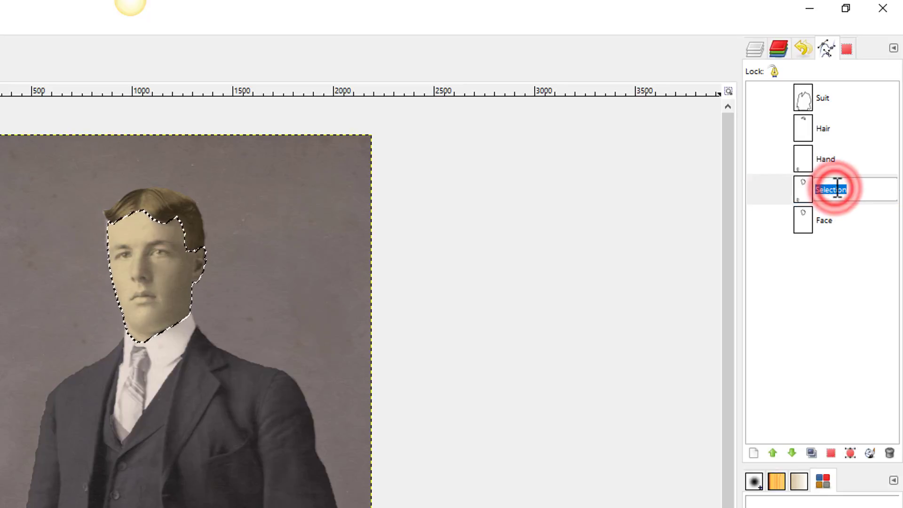
{"action": "type", "text": "S"}
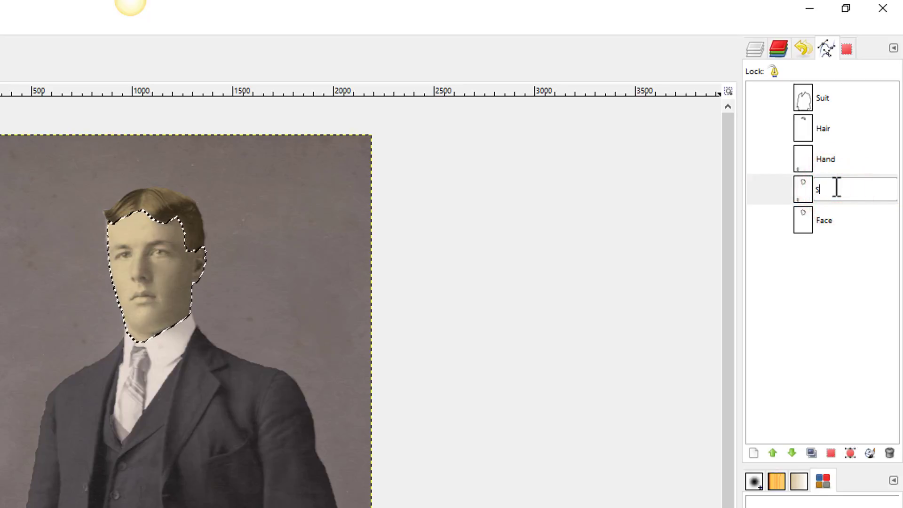
{"action": "type", "text": "kin"}
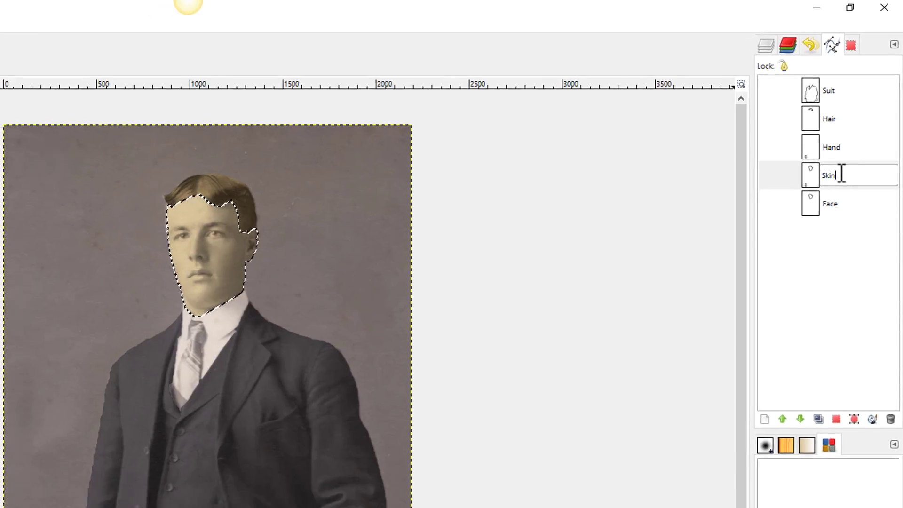
{"action": "key", "text": "Return"}
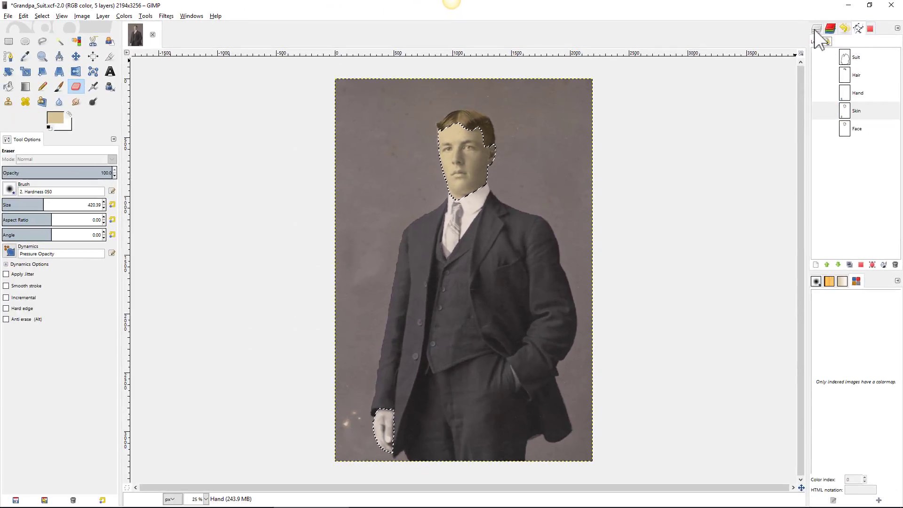
Step: Return to the layers and set the foreground color to d2bf96 by sampling the man's forehead
{"action": "left_click", "coordinate": [817, 28]}
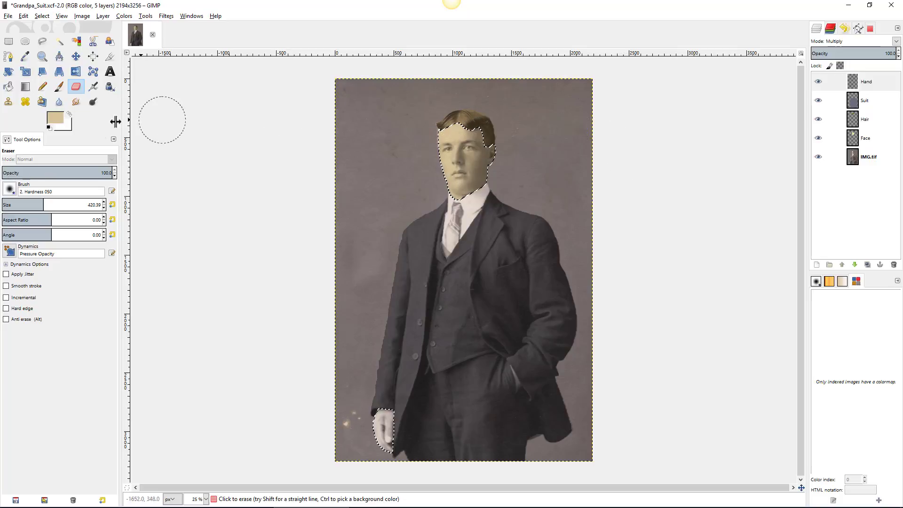
{"action": "left_click", "coordinate": [54, 116]}
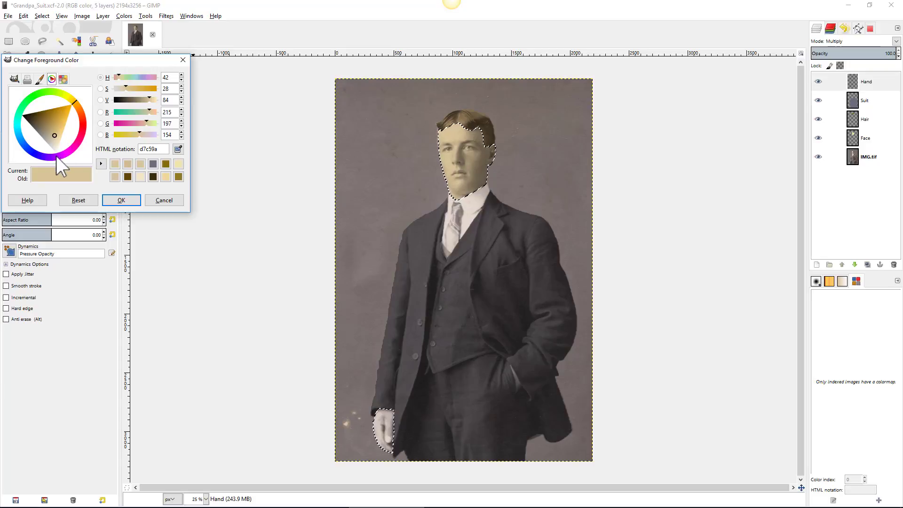
{"action": "left_click", "coordinate": [178, 149]}
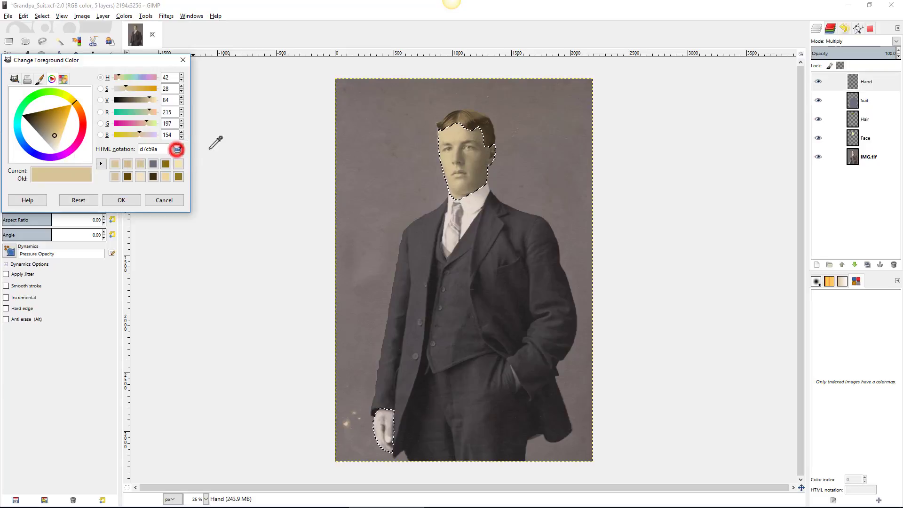
{"action": "left_click", "coordinate": [459, 137]}
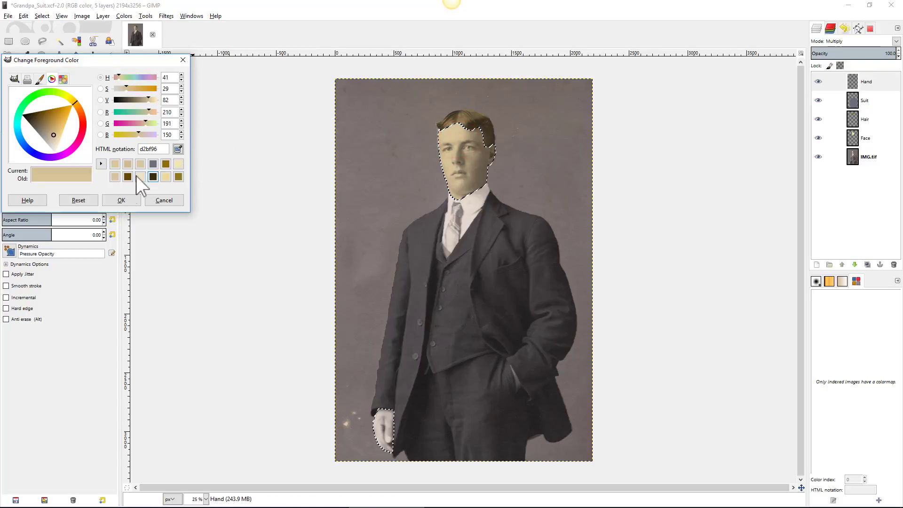
{"action": "left_click", "coordinate": [124, 200]}
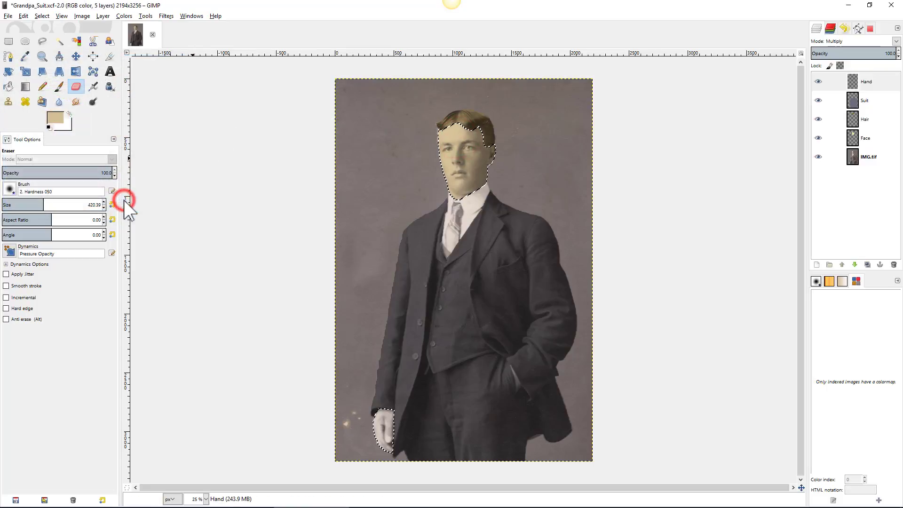
Step: Fill the selected face and hand on the Hand layer with the foreground color and brush over the face
{"action": "left_click", "coordinate": [8, 86]}
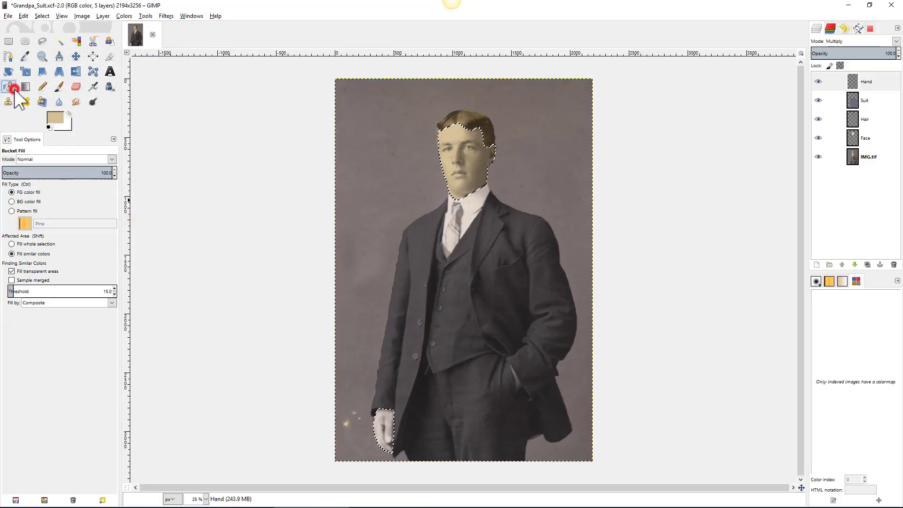
{"action": "left_click", "coordinate": [383, 415]}
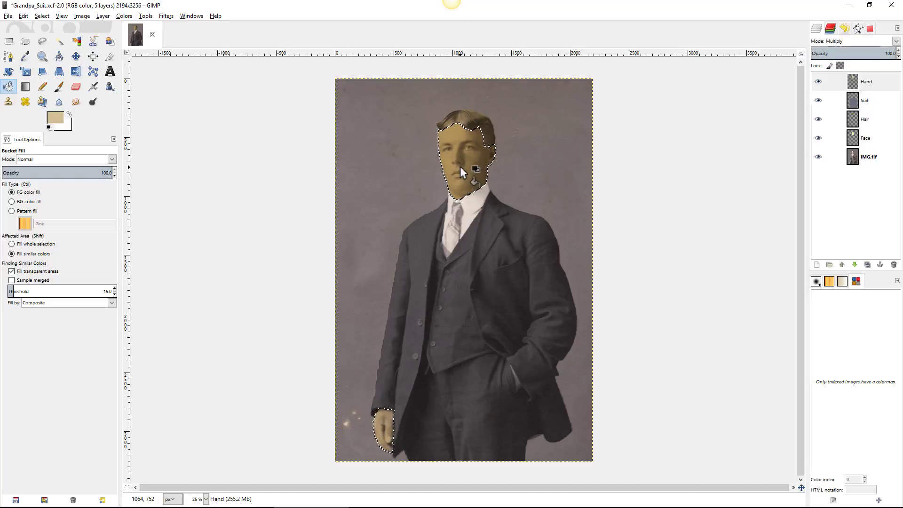
{"action": "left_click", "coordinate": [896, 41]}
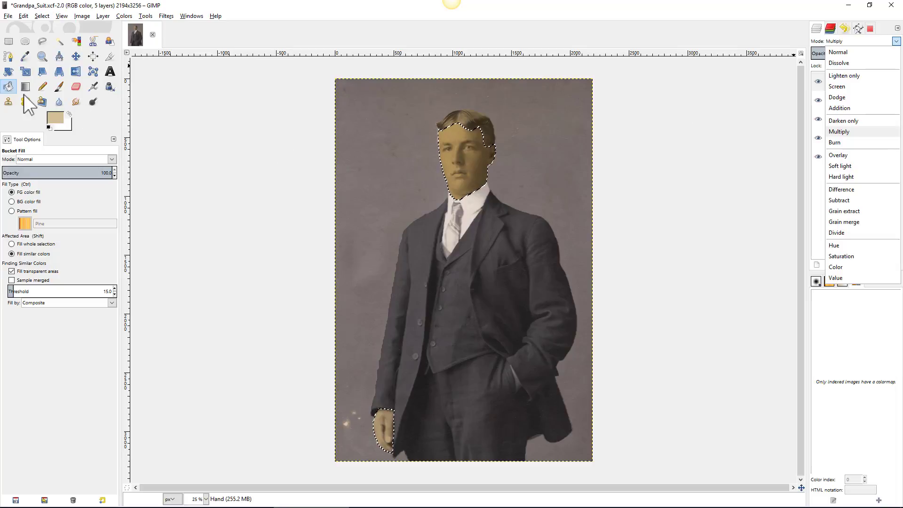
{"action": "left_click", "coordinate": [59, 86]}
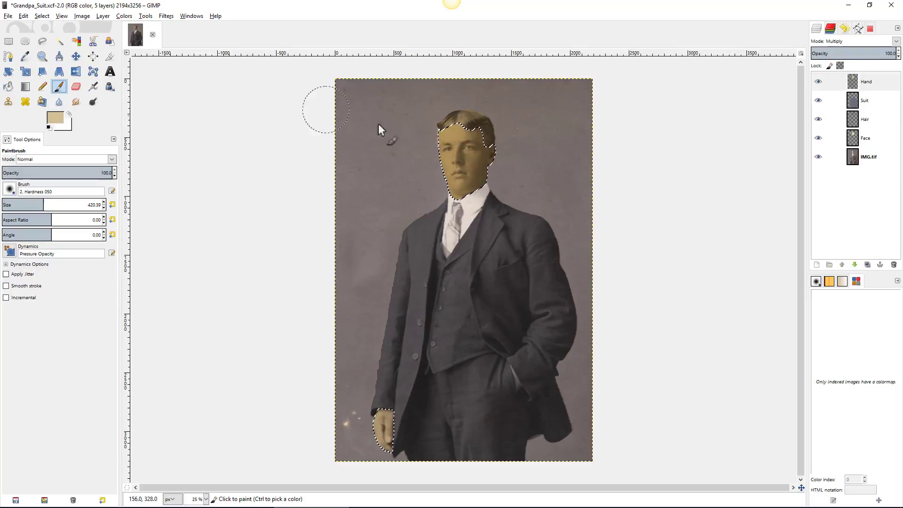
{"action": "left_click", "coordinate": [464, 149]}
{"action": "left_click_drag", "start_coordinate": [475, 155], "coordinate": [443, 170]}
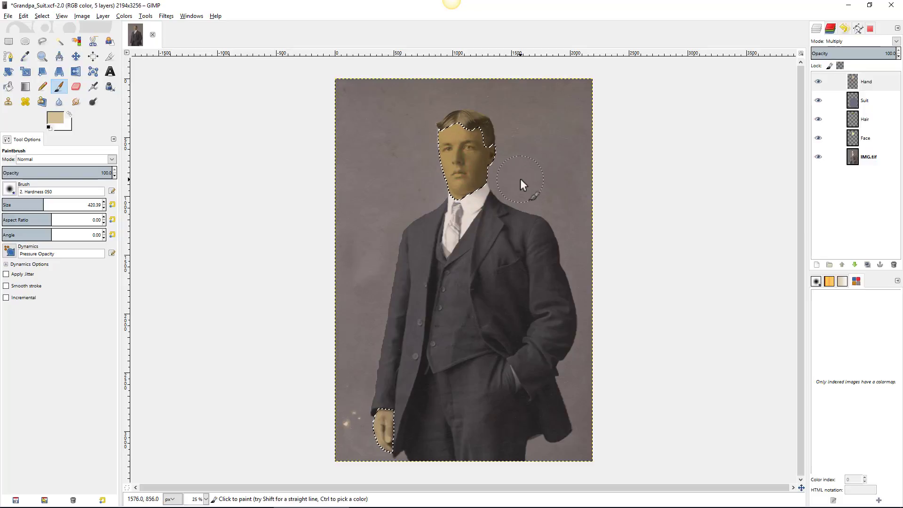
Step: Erase the newly added color from the face and hand on the Hand layer
{"action": "left_click", "coordinate": [77, 87]}
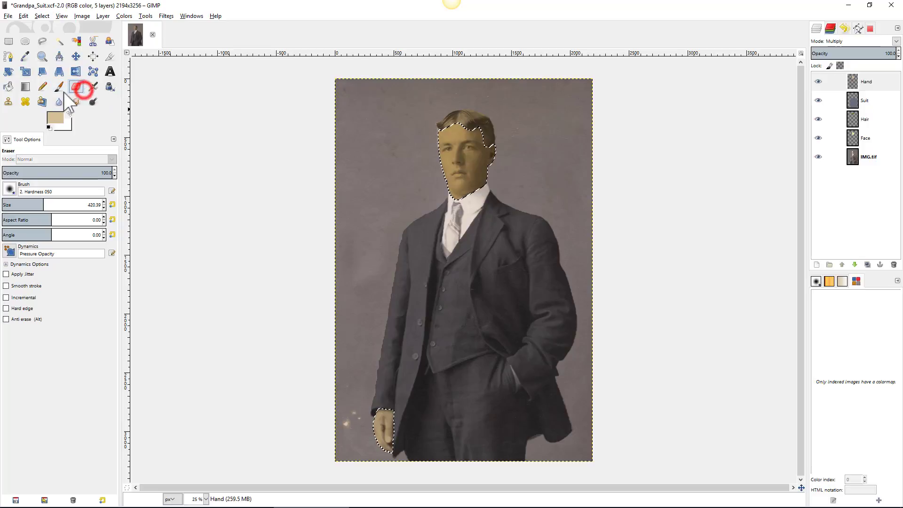
{"action": "left_click", "coordinate": [373, 158]}
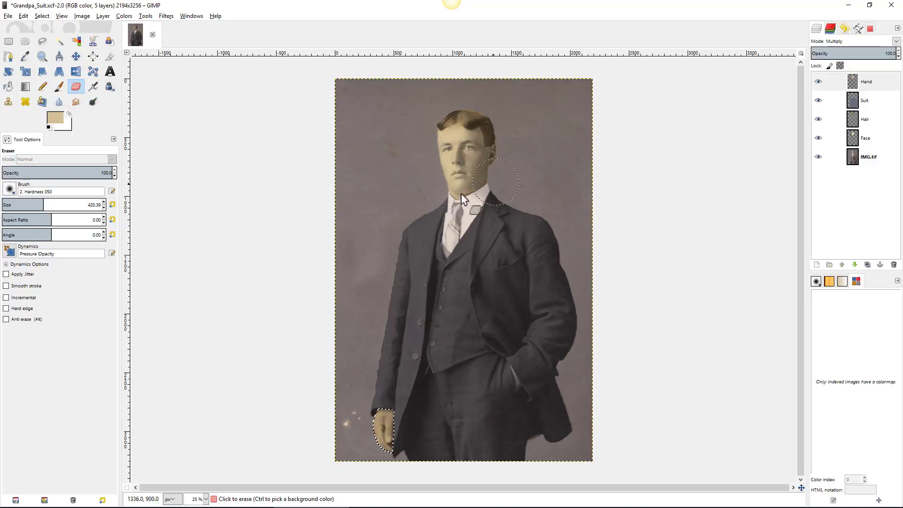
{"action": "left_click_drag", "start_coordinate": [460, 193], "coordinate": [453, 195]}
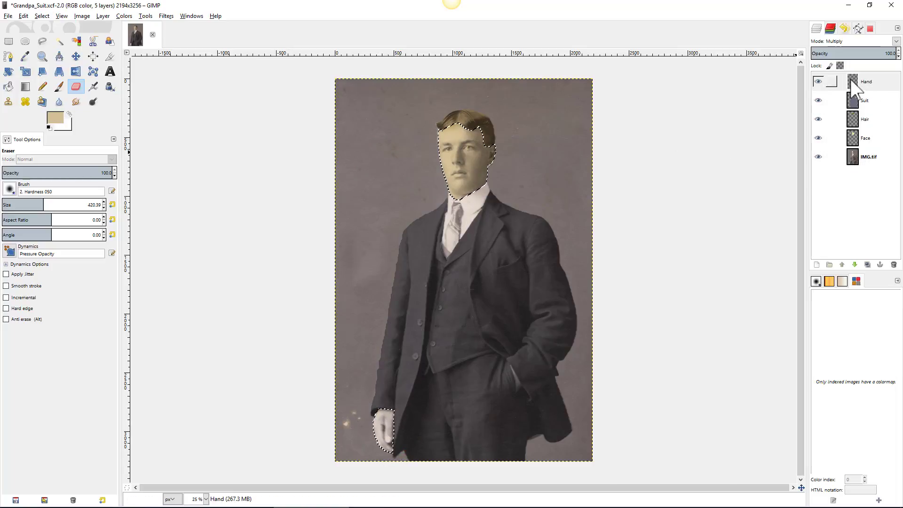
Step: Delete the Hand layer and rename the Face layer to Skin
{"action": "left_click", "coordinate": [878, 84]}
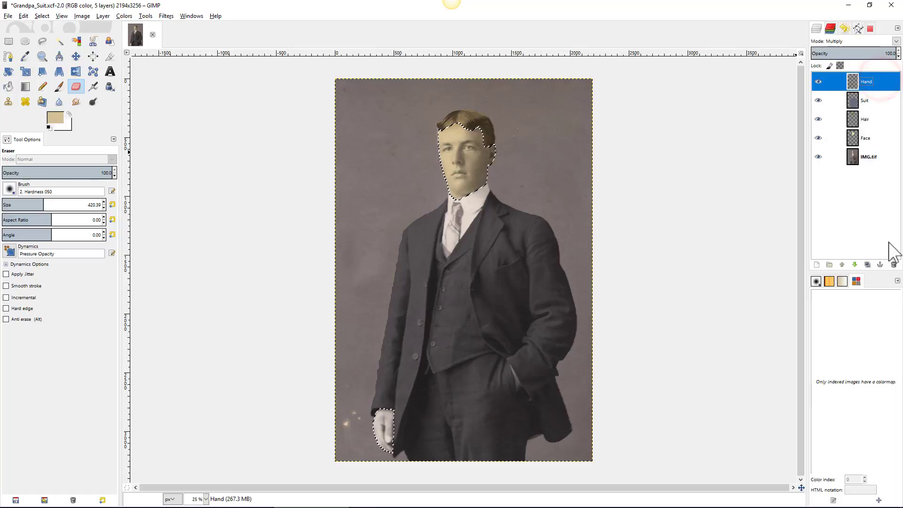
{"action": "left_click", "coordinate": [893, 265]}
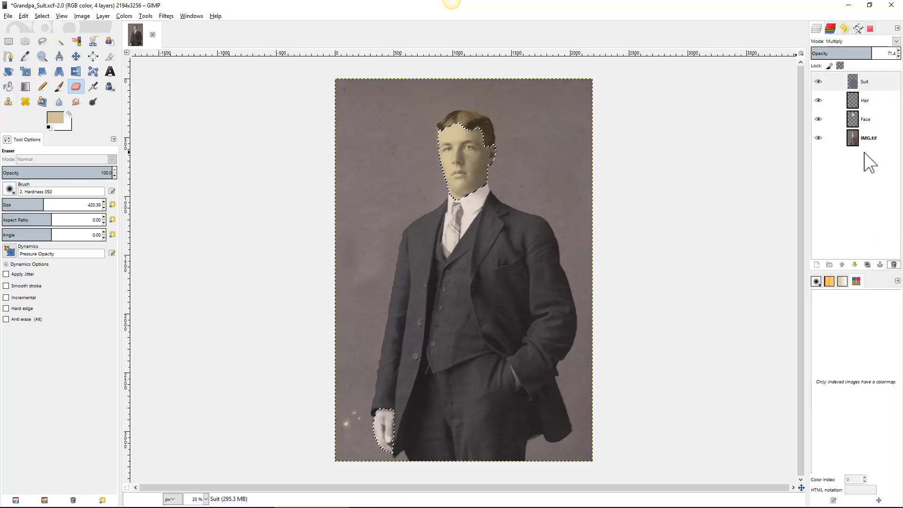
{"action": "left_click", "coordinate": [867, 120]}
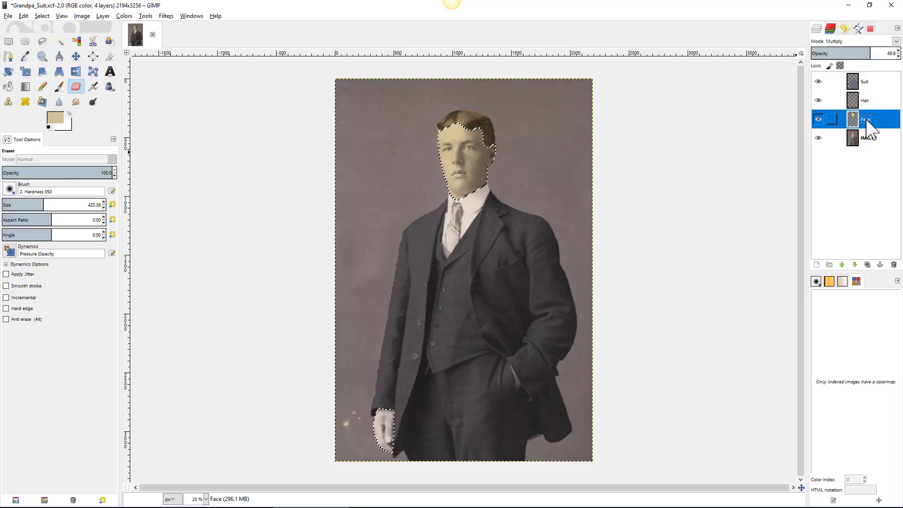
{"action": "double_click", "coordinate": [865, 119]}
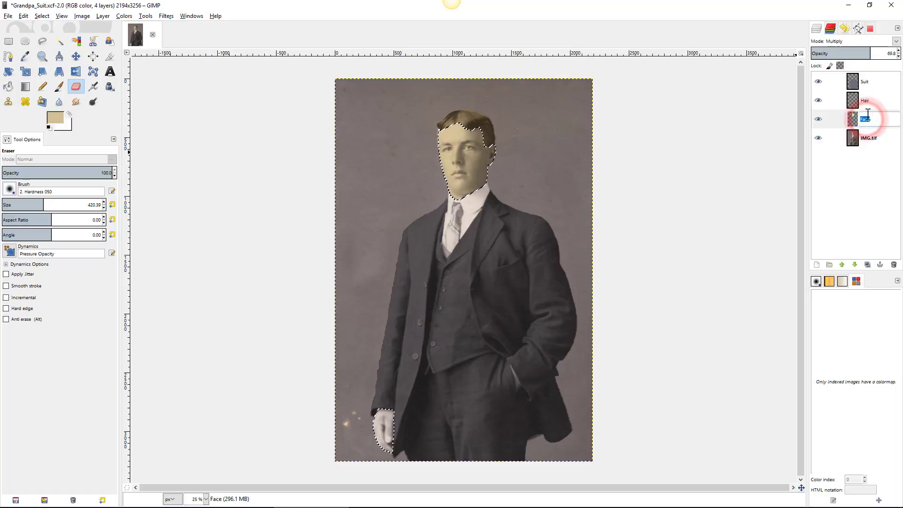
{"action": "type", "text": "Ski"}
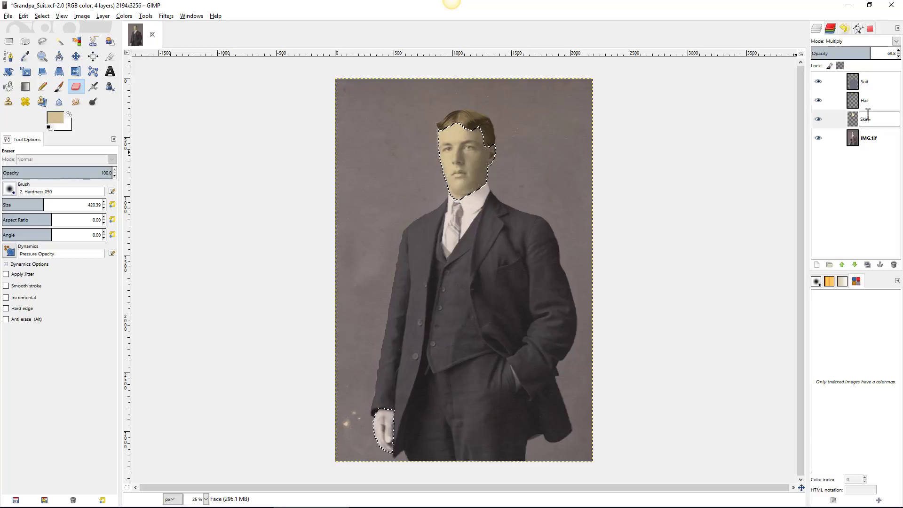
{"action": "type", "text": "n"}
{"action": "key", "text": "Return"}
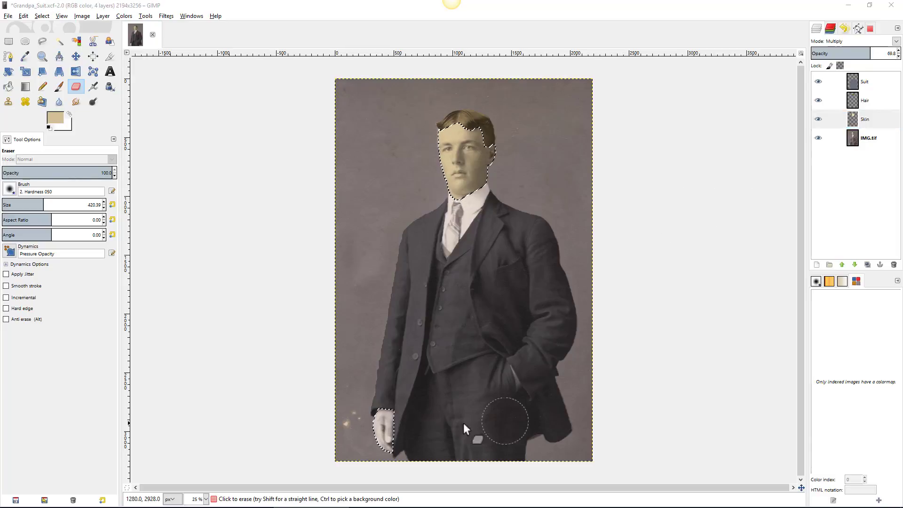
Step: Erase the existing color from the face on the Skin layer
{"action": "left_click", "coordinate": [394, 427]}
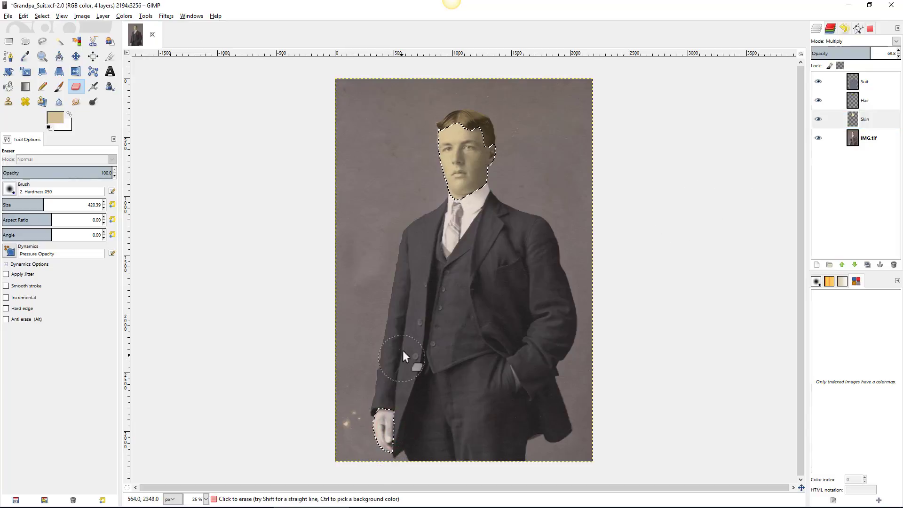
{"action": "left_click_drag", "start_coordinate": [483, 154], "coordinate": [461, 122]}
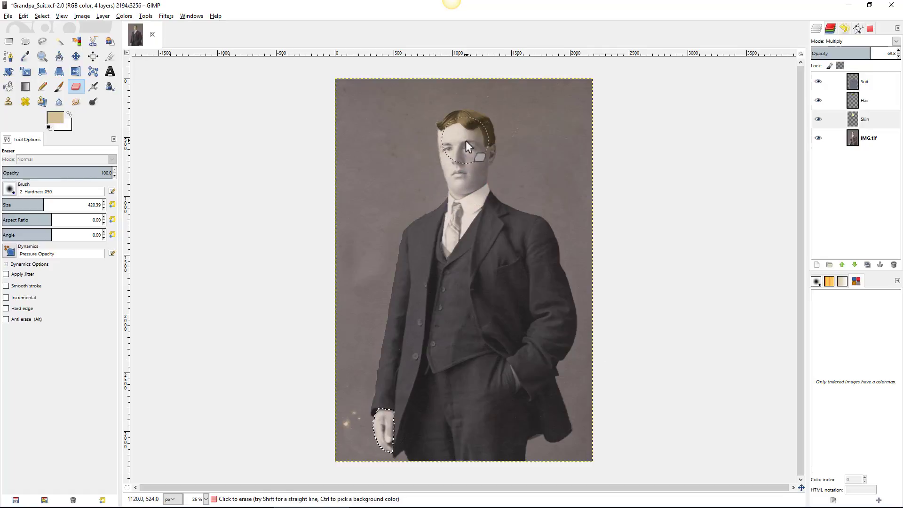
{"action": "left_click_drag", "start_coordinate": [477, 141], "coordinate": [491, 142]}
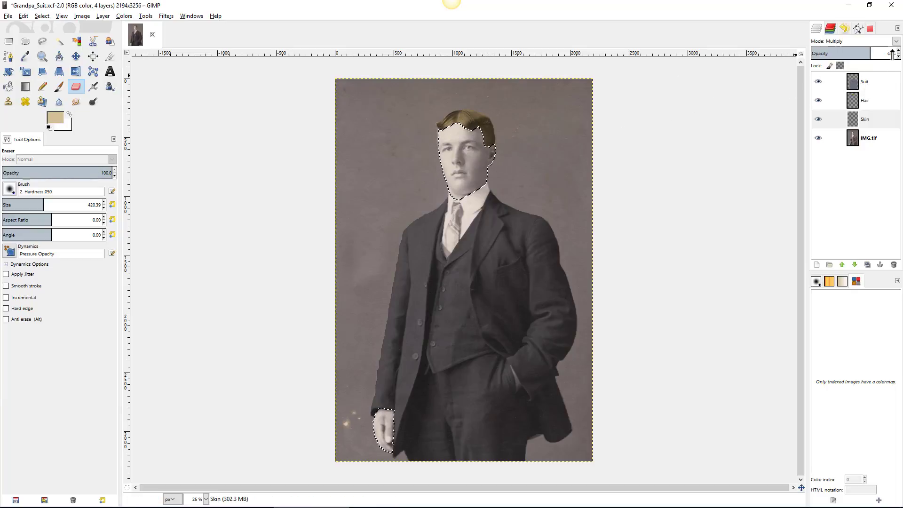
Step: Fill the selected face and hand on the Skin layer with foreground color f3e5c6, and clear the selection
{"action": "left_click", "coordinate": [55, 120]}
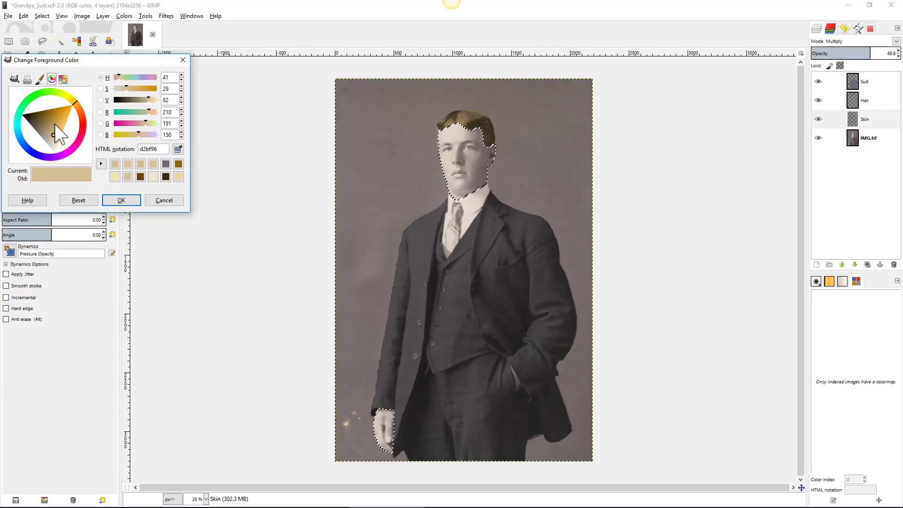
{"action": "left_click_drag", "start_coordinate": [53, 135], "coordinate": [57, 143]}
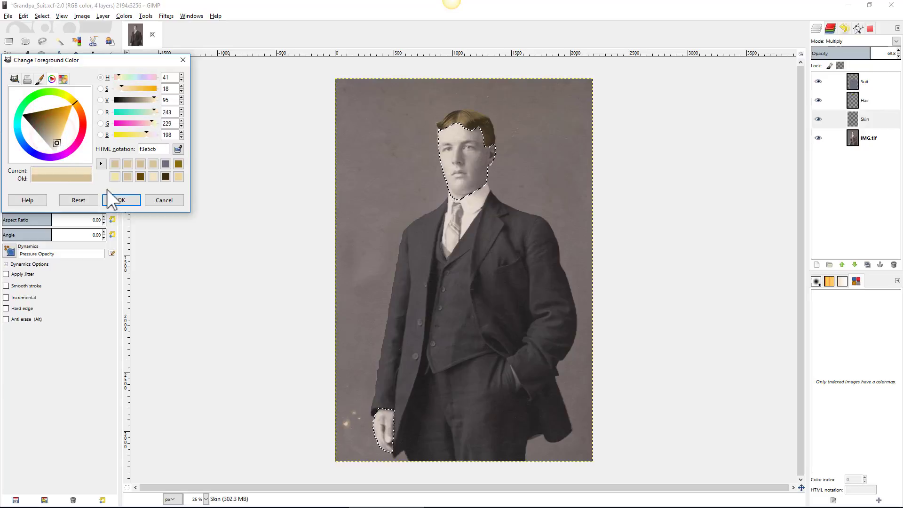
{"action": "left_click", "coordinate": [116, 197]}
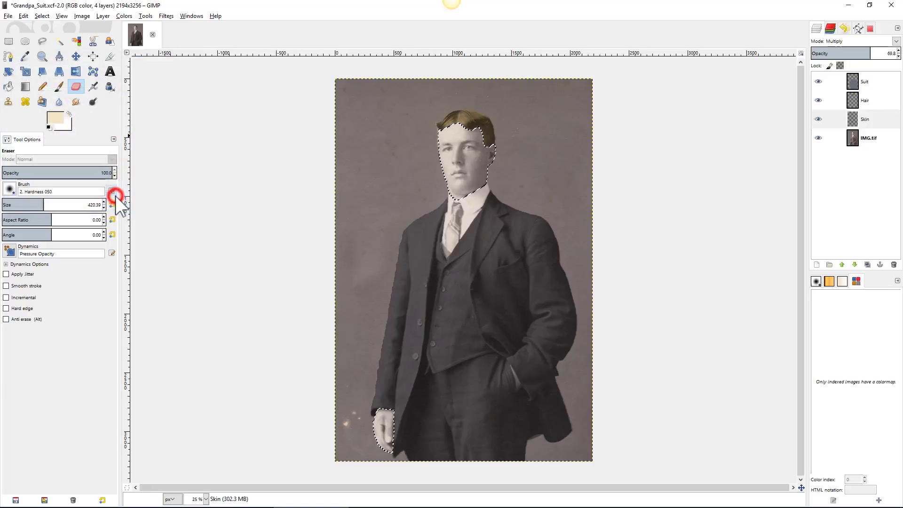
{"action": "left_click", "coordinate": [8, 87]}
{"action": "left_click", "coordinate": [444, 138]}
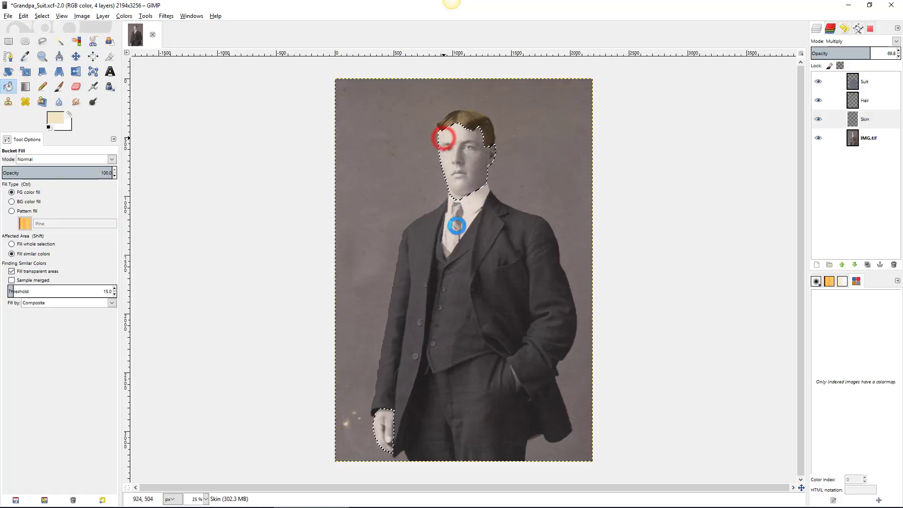
{"action": "left_click", "coordinate": [382, 423]}
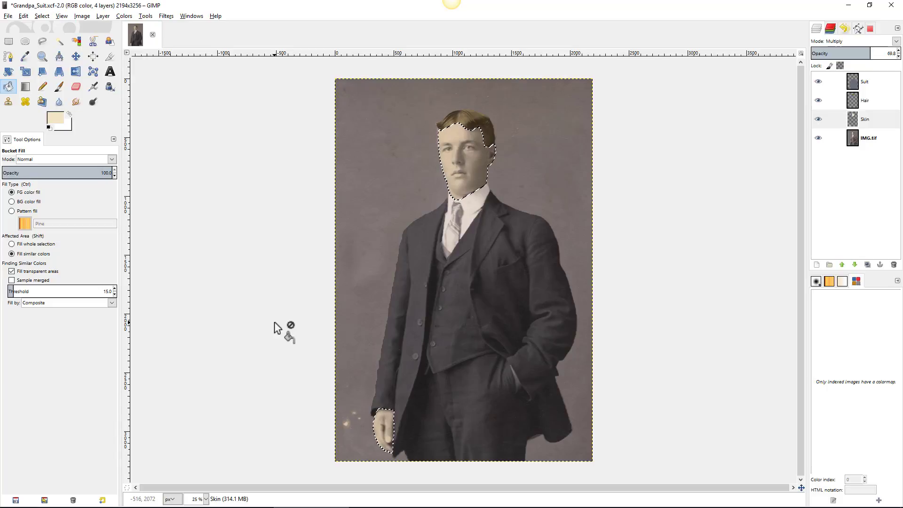
{"action": "left_click", "coordinate": [41, 16]}
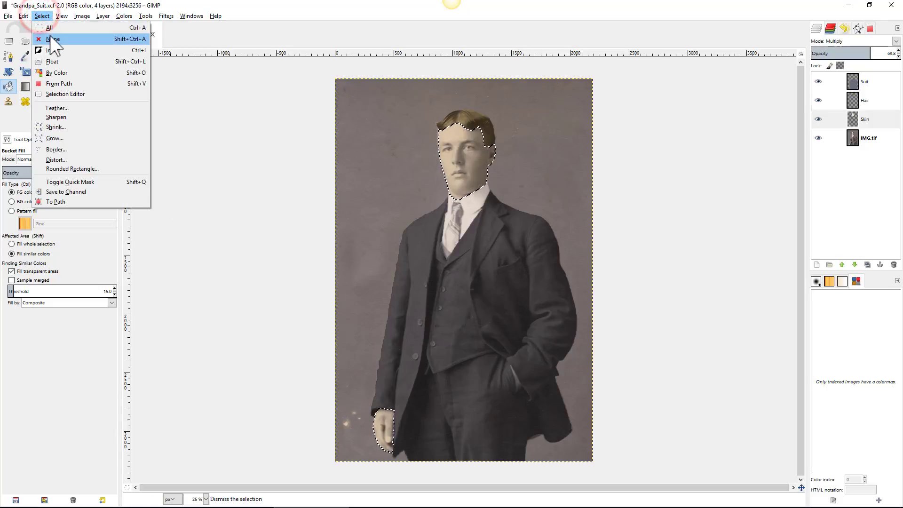
{"action": "left_click", "coordinate": [51, 38]}
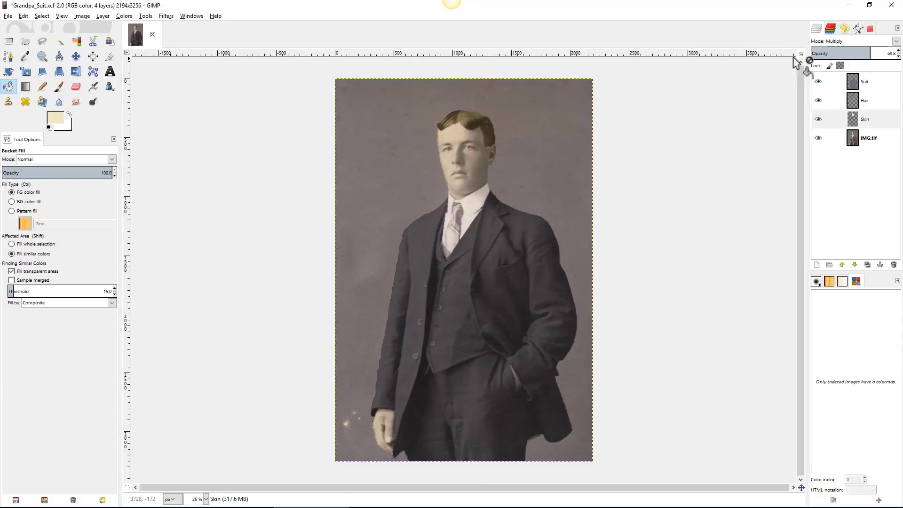
Step: Build a combined selection of the man by adding the Suit, Hair, Hand and Skin paths to the selection
{"action": "left_click", "coordinate": [859, 27]}
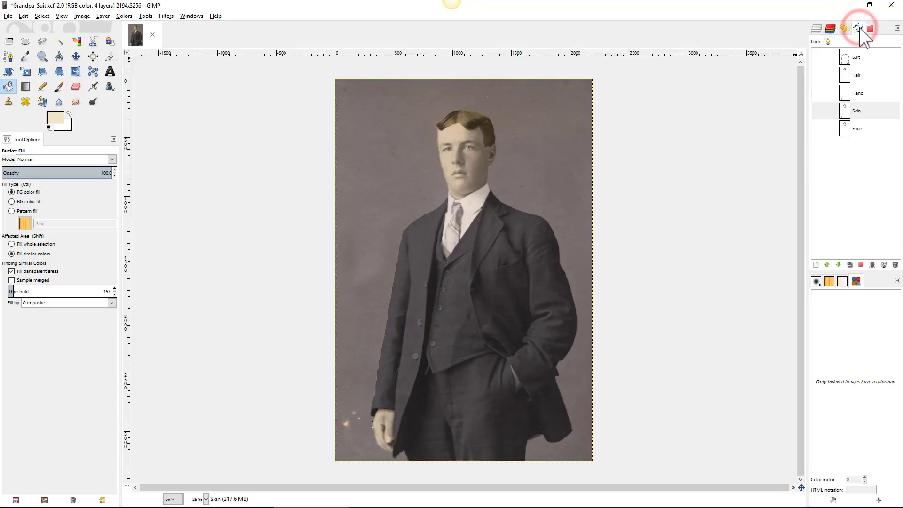
{"action": "left_click", "coordinate": [855, 57]}
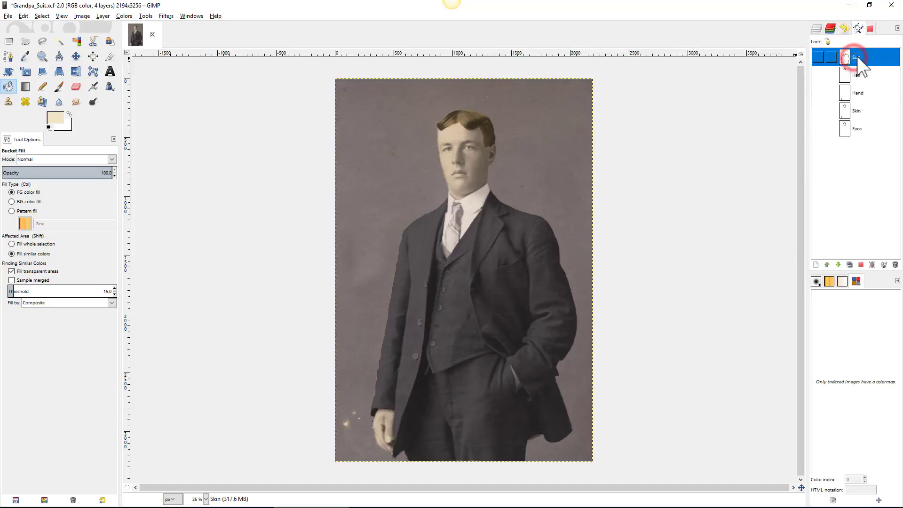
{"action": "right_click", "coordinate": [855, 58]}
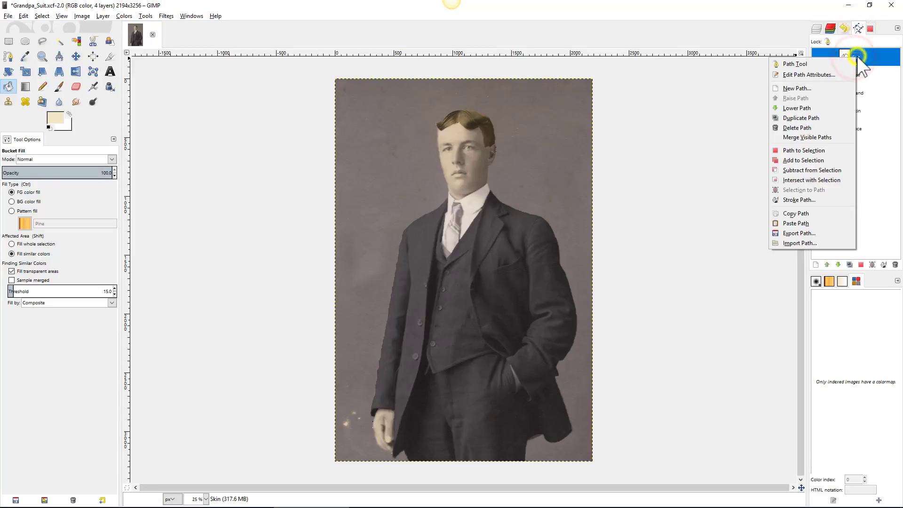
{"action": "left_click", "coordinate": [820, 160]}
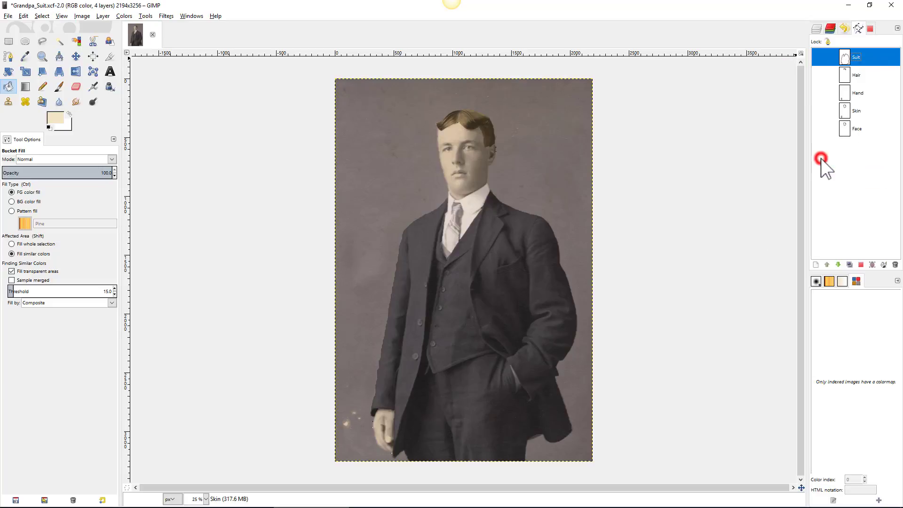
{"action": "right_click", "coordinate": [857, 75]}
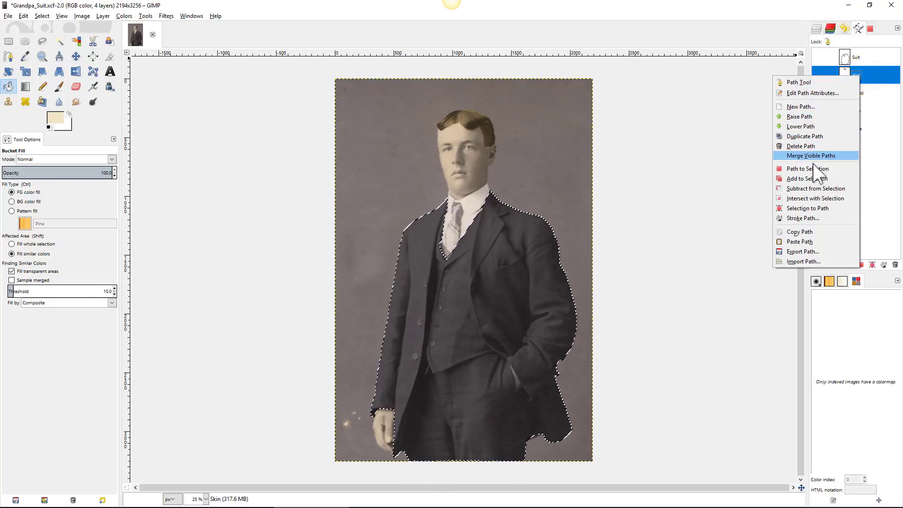
{"action": "left_click", "coordinate": [812, 178]}
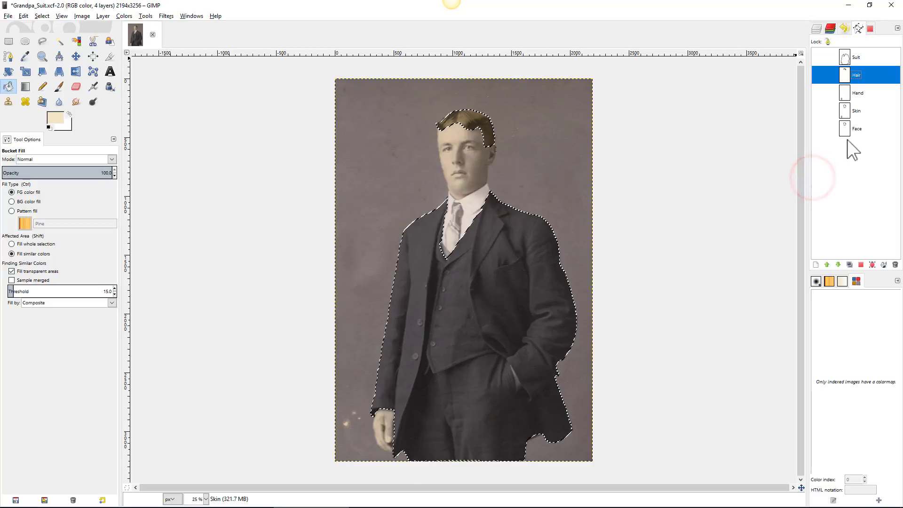
{"action": "right_click", "coordinate": [862, 91]}
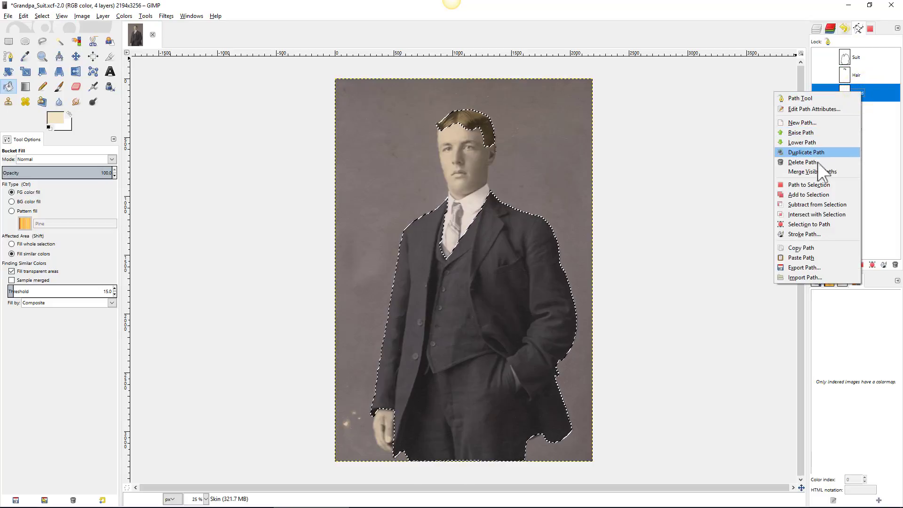
{"action": "left_click", "coordinate": [813, 195]}
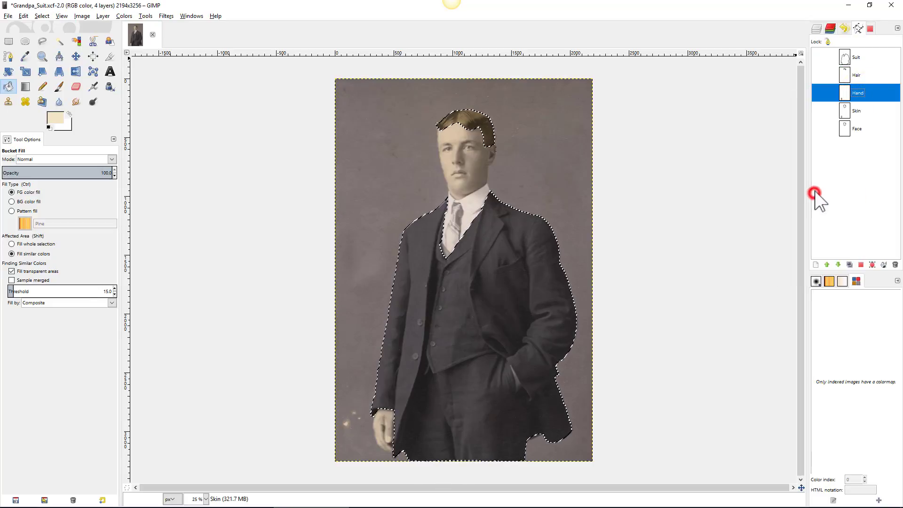
{"action": "right_click", "coordinate": [859, 111]}
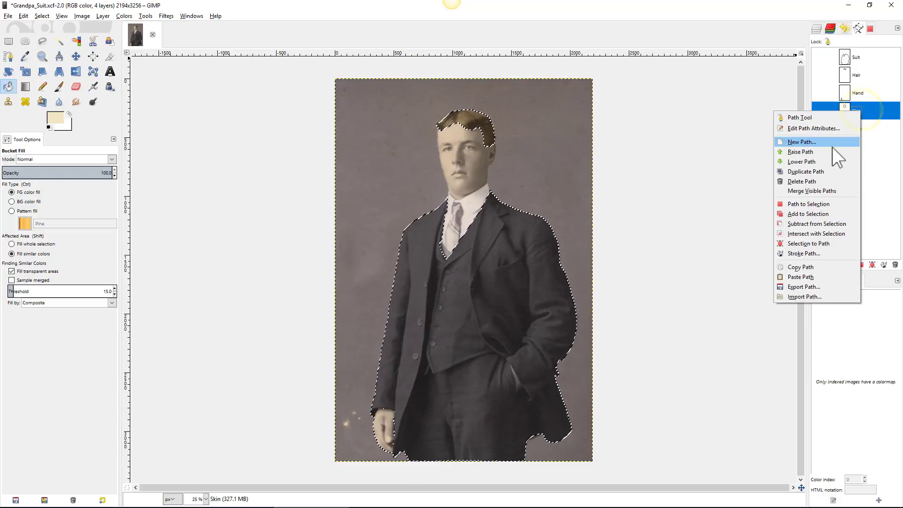
{"action": "left_click", "coordinate": [820, 215]}
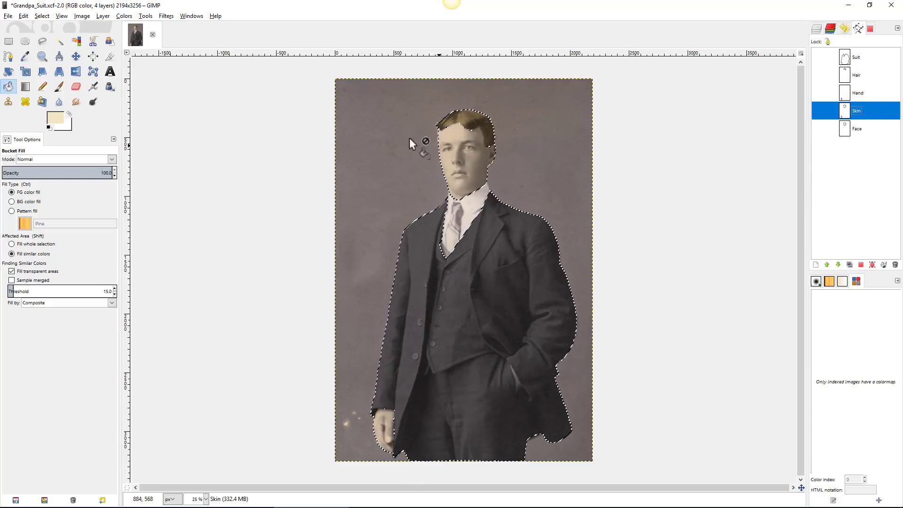
Step: Invert the selection to cover the background, convert it to a path, and name the path Backdrop
{"action": "left_click", "coordinate": [47, 15]}
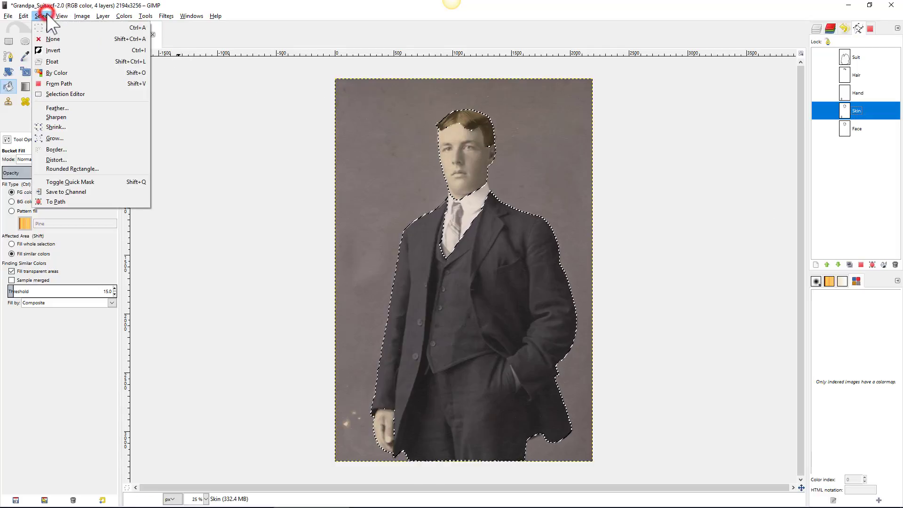
{"action": "left_click", "coordinate": [53, 52]}
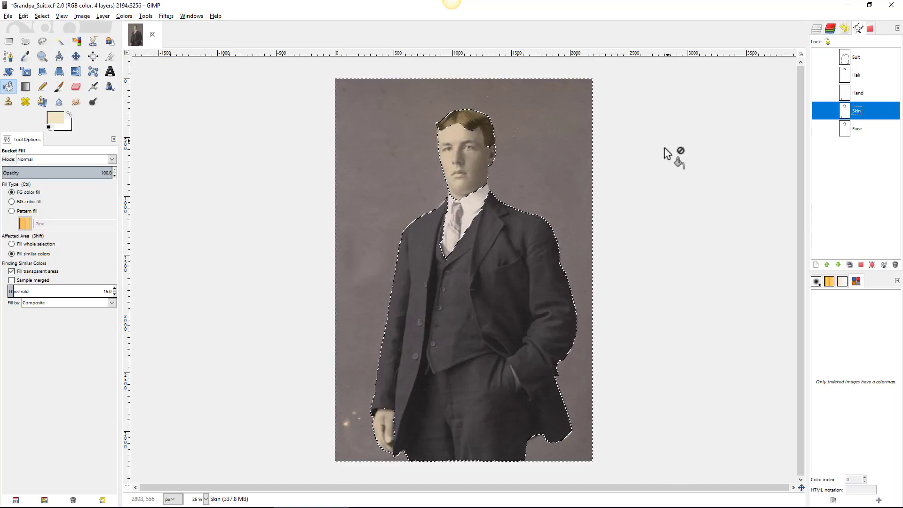
{"action": "left_click", "coordinate": [873, 264]}
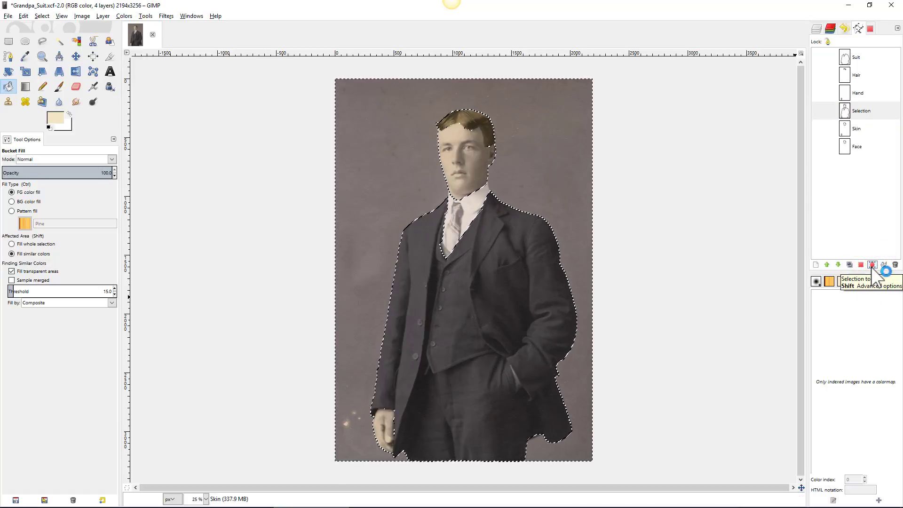
{"action": "double_click", "coordinate": [867, 111]}
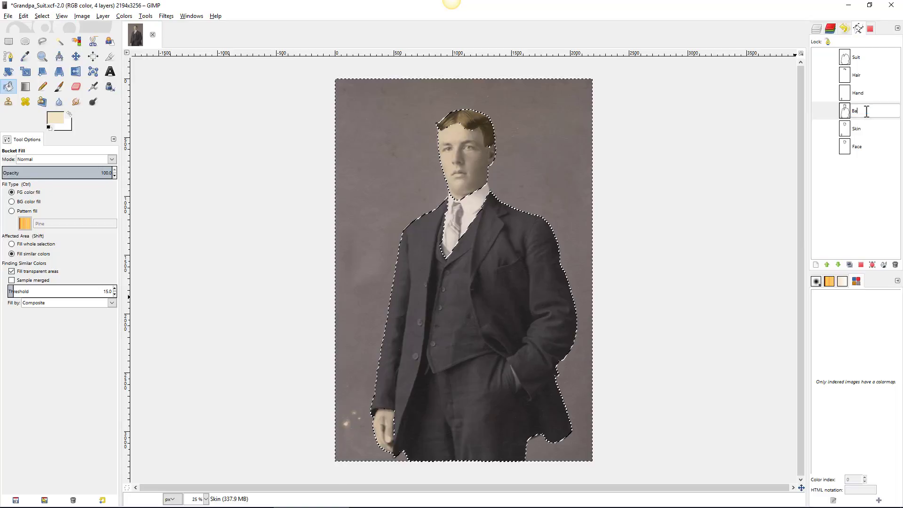
{"action": "type", "text": "Backdr"}
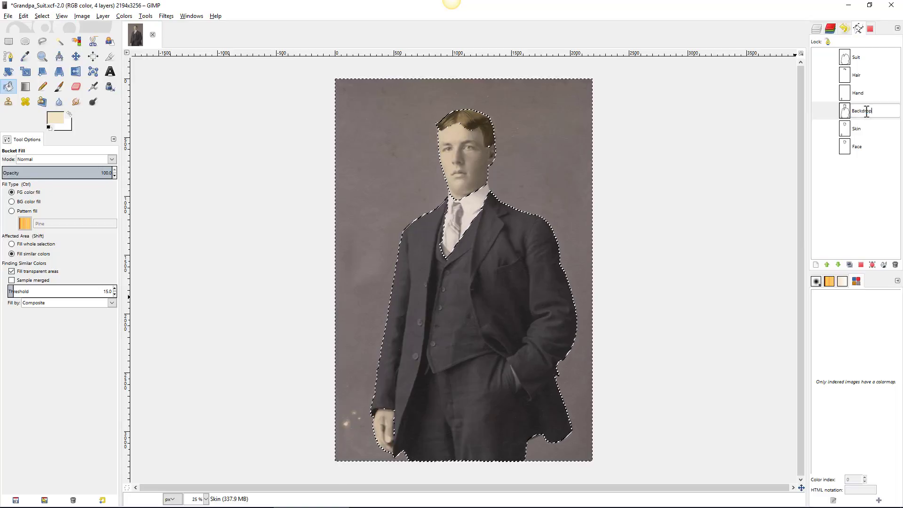
{"action": "type", "text": "op"}
{"action": "key", "text": "Return"}
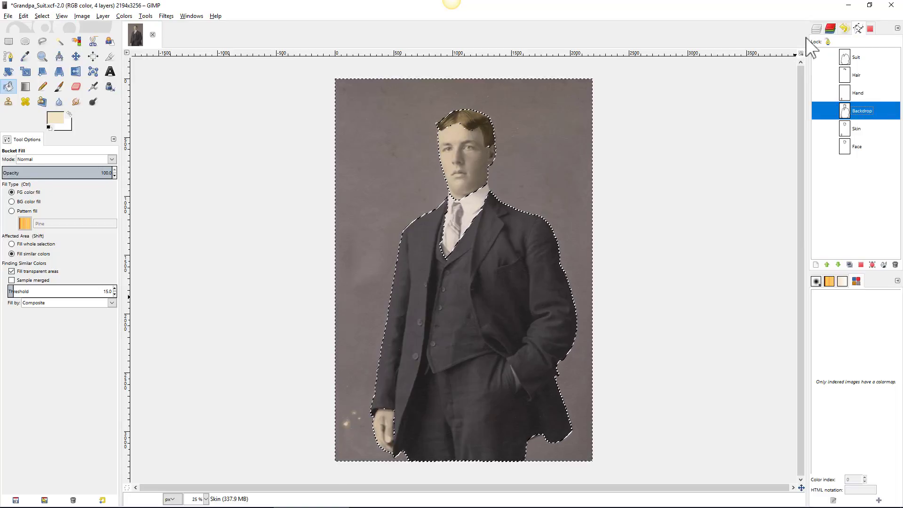
Step: Create a new transparent layer named Backdrop above the Skin layer
{"action": "left_click", "coordinate": [817, 28]}
{"action": "left_click", "coordinate": [813, 269]}
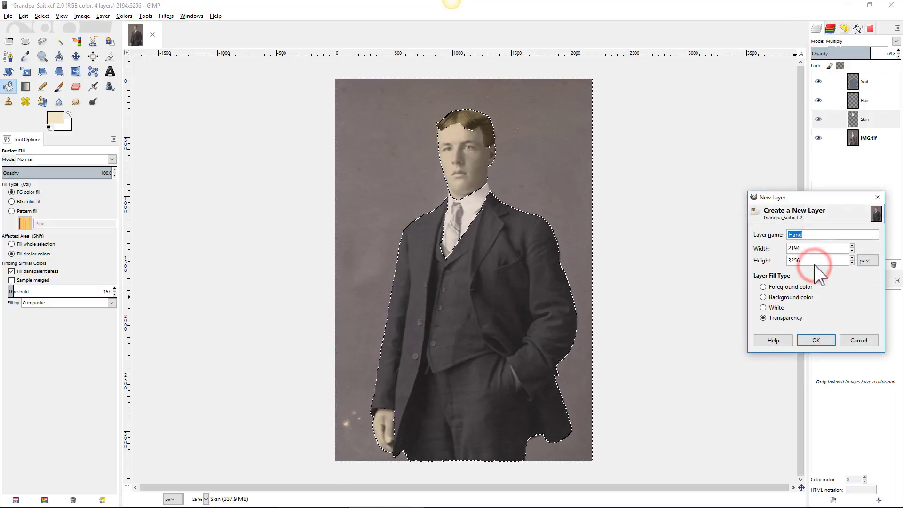
{"action": "type", "text": "Backdro"}
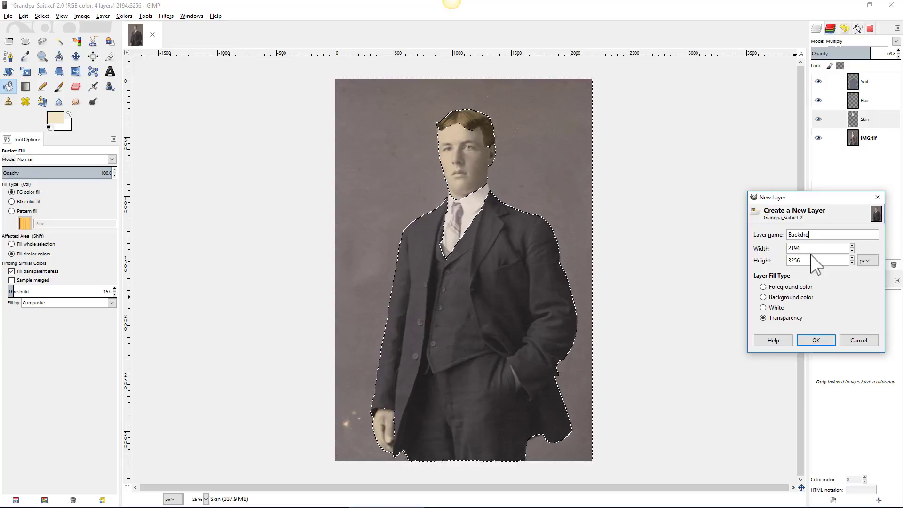
{"action": "type", "text": "p"}
{"action": "key", "text": "Return"}
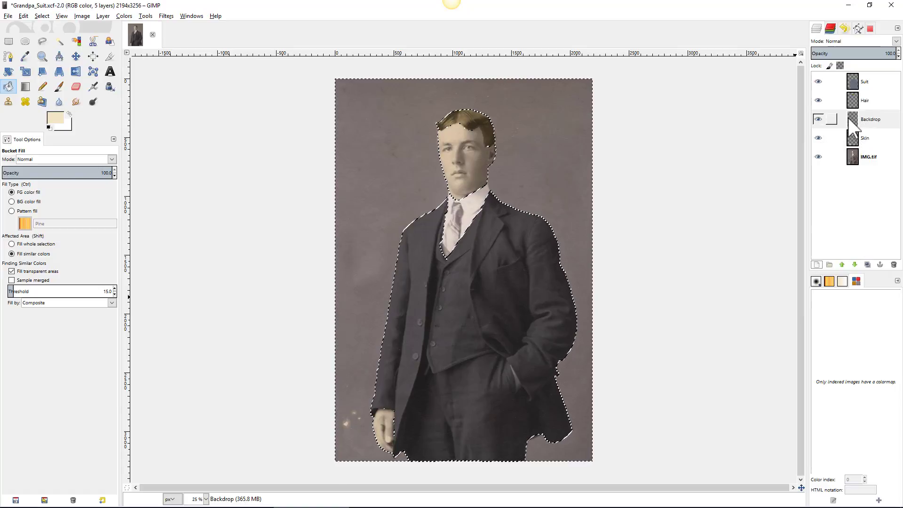
Step: Set the foreground color to blue 8cb8d2 and fill the selected background with it on the Backdrop layer
{"action": "left_click", "coordinate": [55, 117]}
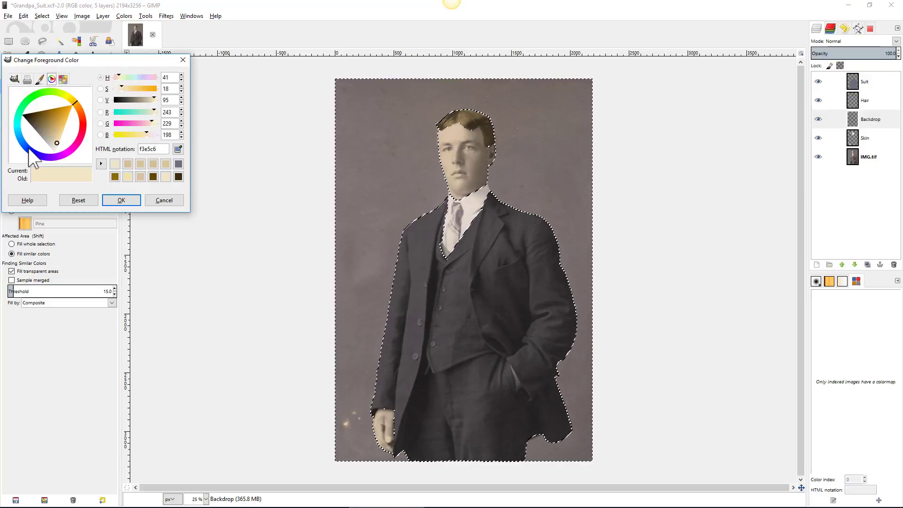
{"action": "left_click_drag", "start_coordinate": [19, 138], "coordinate": [48, 115]}
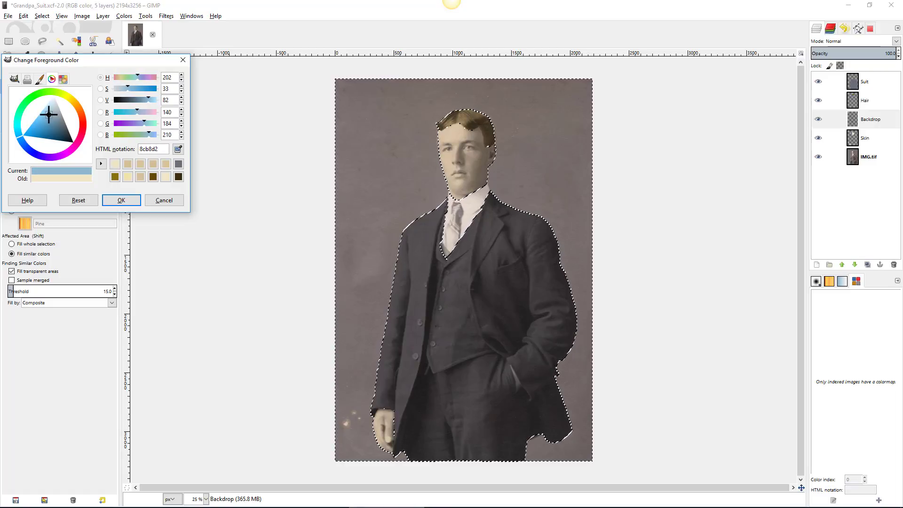
{"action": "left_click", "coordinate": [112, 198]}
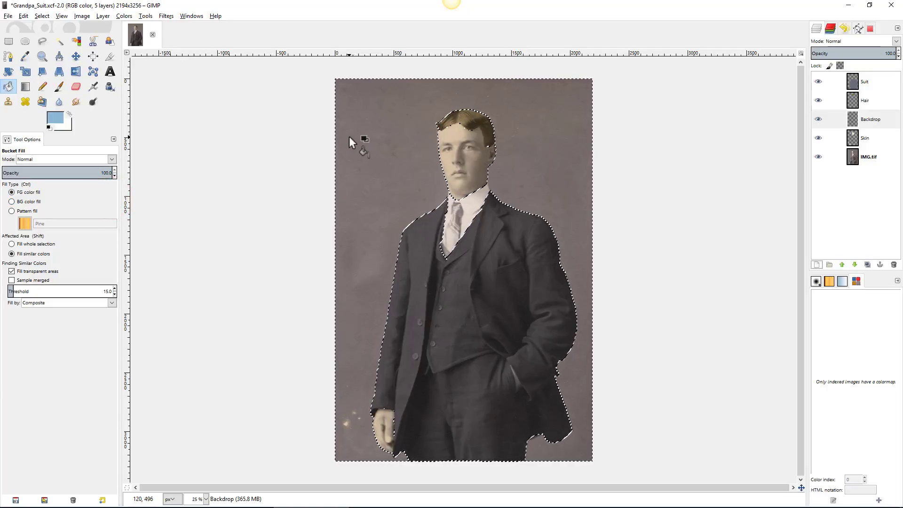
{"action": "left_click", "coordinate": [365, 118]}
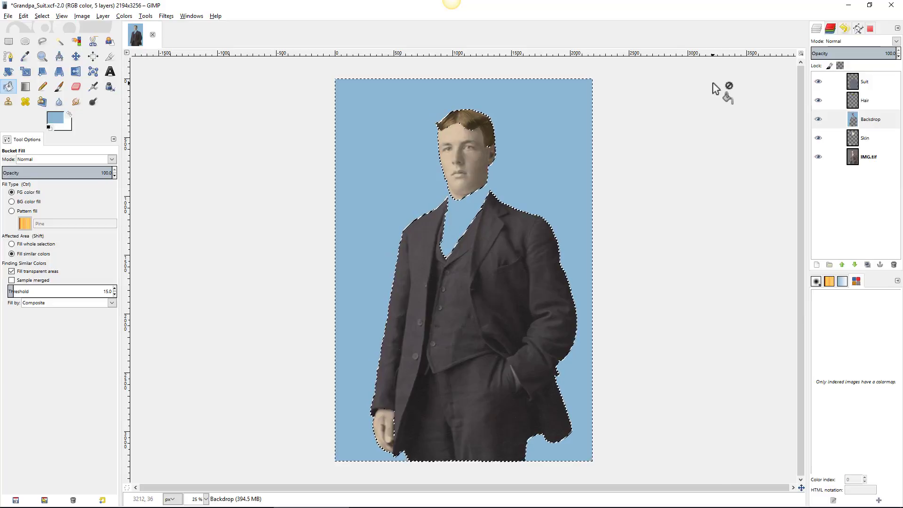
Step: Set the Backdrop layer's blend mode to Multiply, with its opacity at 100
{"action": "left_click", "coordinate": [896, 42]}
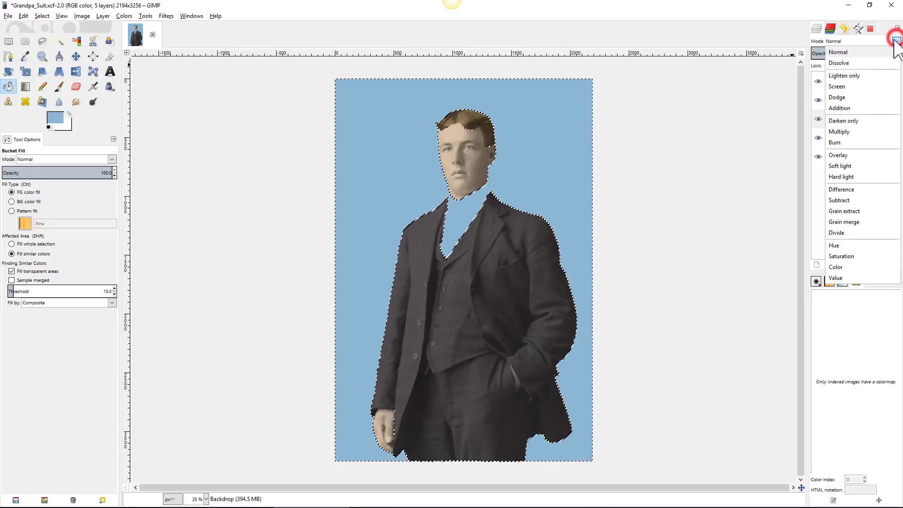
{"action": "left_click", "coordinate": [848, 131]}
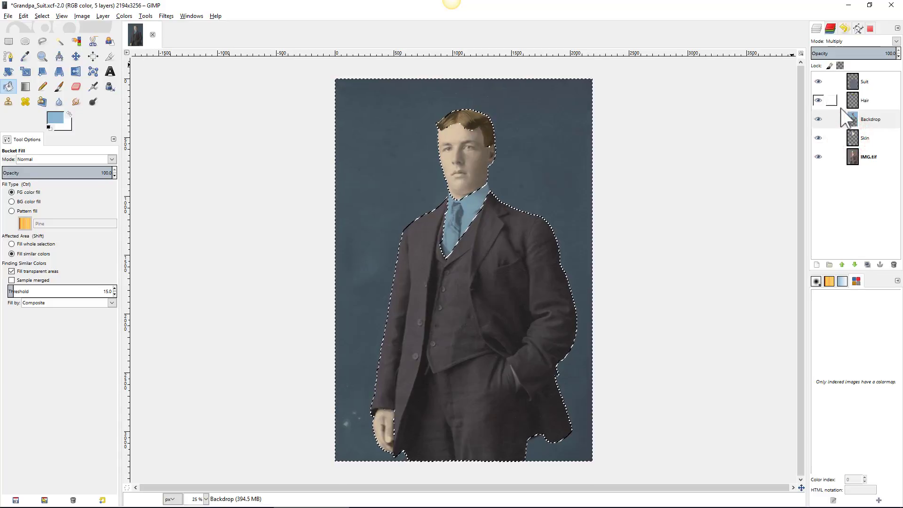
{"action": "mouse_move", "coordinate": [884, 55]}
{"action": "left_mouse_down"}
{"action": "mouse_move", "coordinate": [848, 54]}
{"action": "mouse_move", "coordinate": [893, 54]}
{"action": "left_mouse_up"}
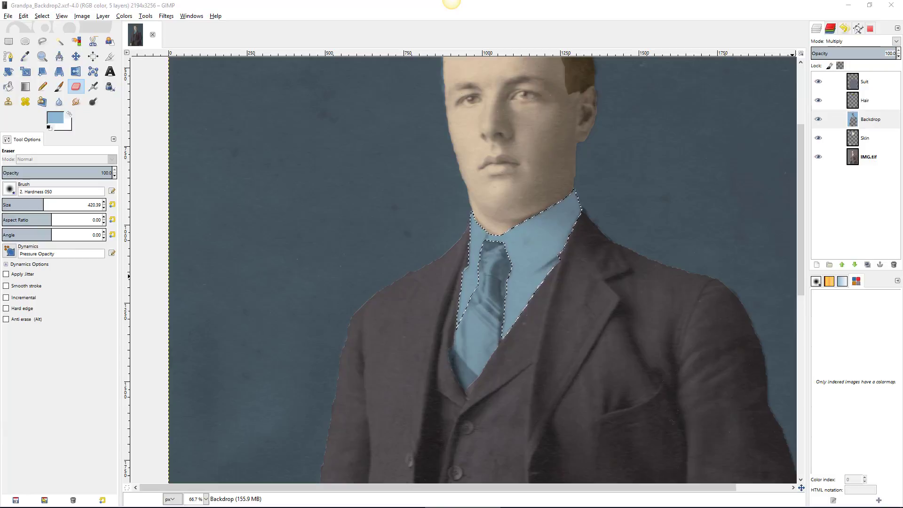
Step: Choose the Shirt path and create a new transparent layer named Shirt above the Backdrop layer
{"action": "left_click", "coordinate": [857, 29]}
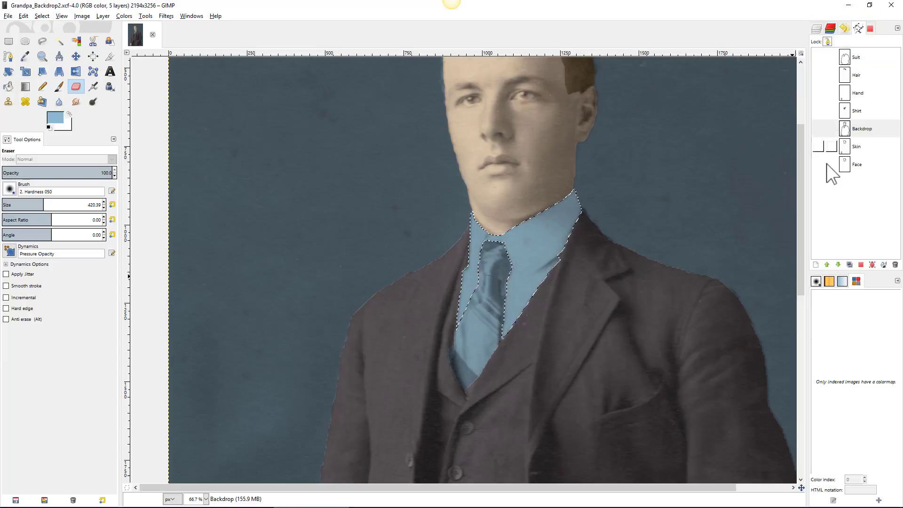
{"action": "left_click", "coordinate": [862, 115]}
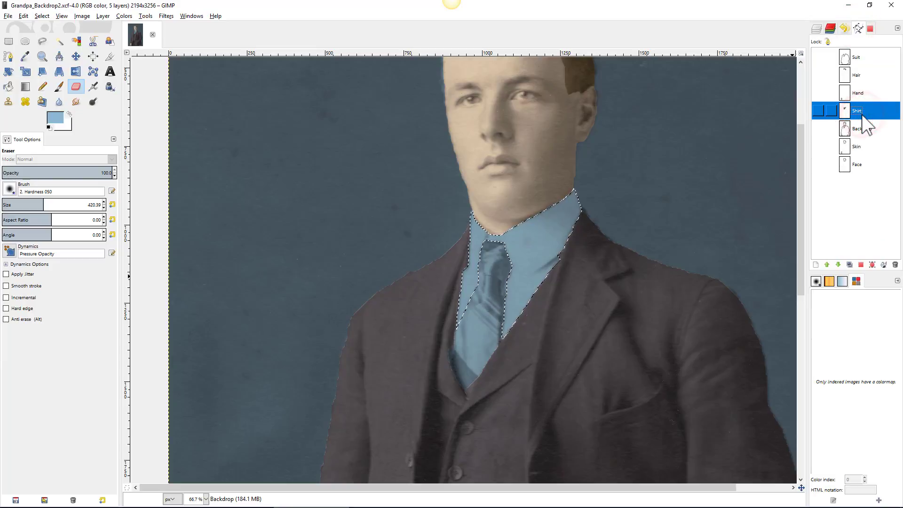
{"action": "left_click", "coordinate": [816, 29]}
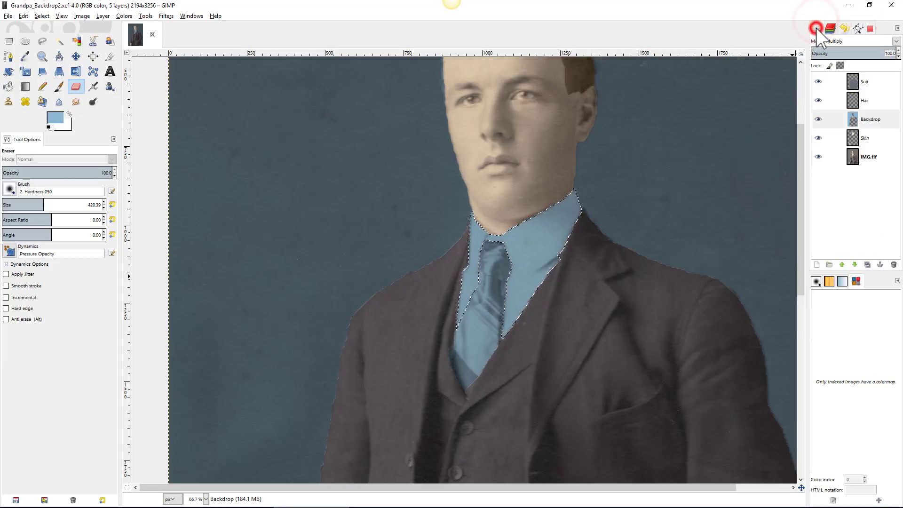
{"action": "left_click", "coordinate": [817, 265]}
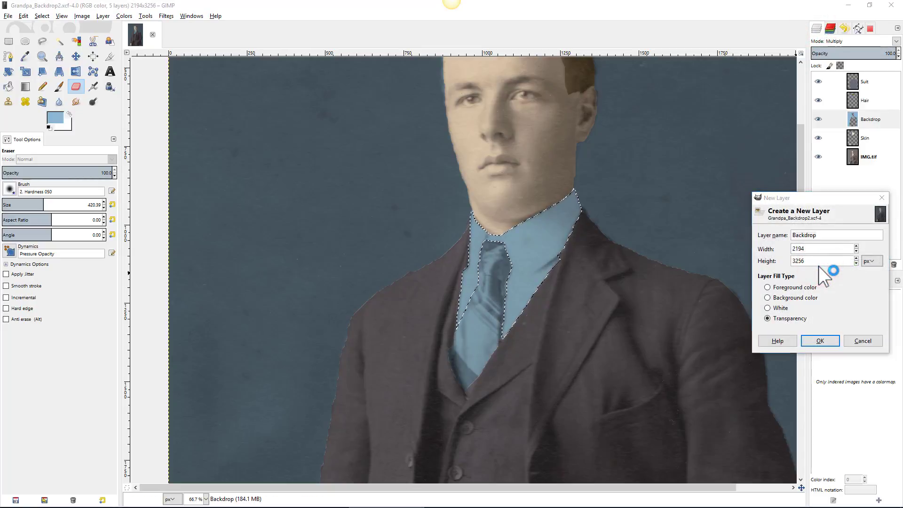
{"action": "type", "text": "S"}
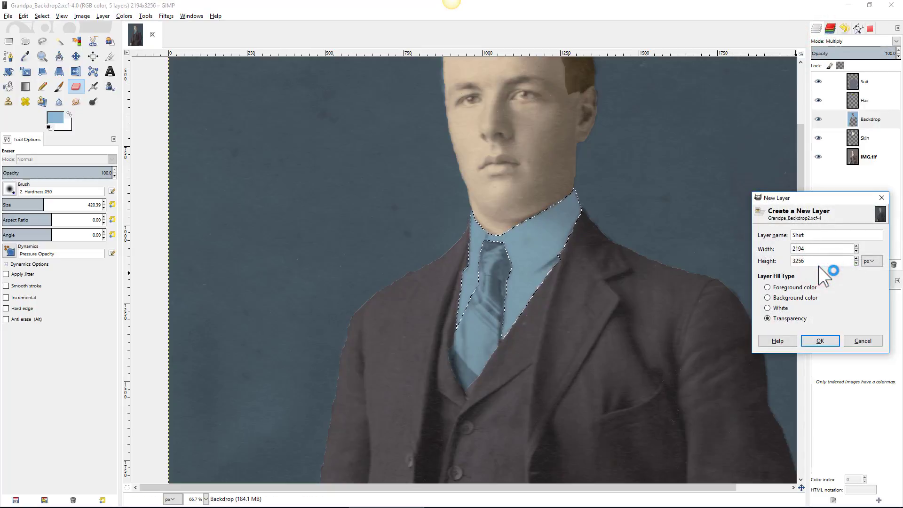
{"action": "type", "text": "hirt"}
{"action": "key", "text": "Return"}
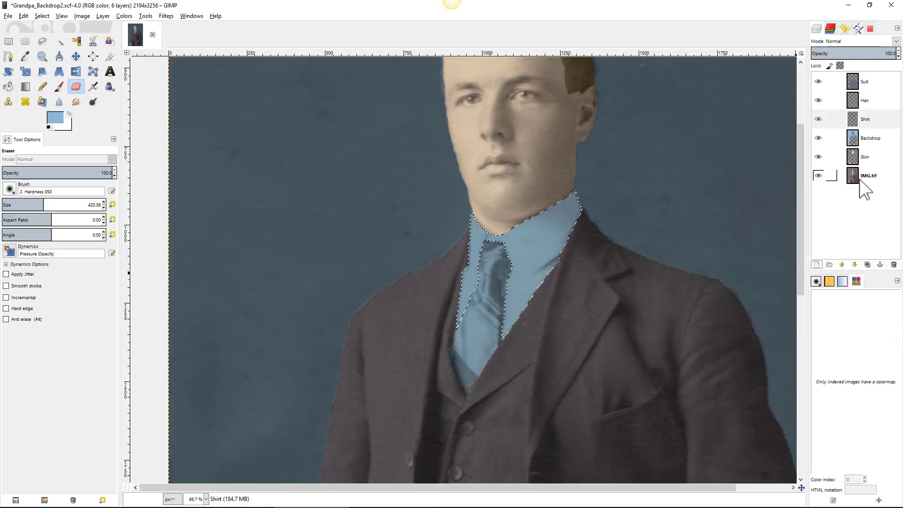
Step: Erase the blue from the selected shirt and collar area on the Backdrop layer, leaving the tie colored
{"action": "left_click", "coordinate": [873, 138]}
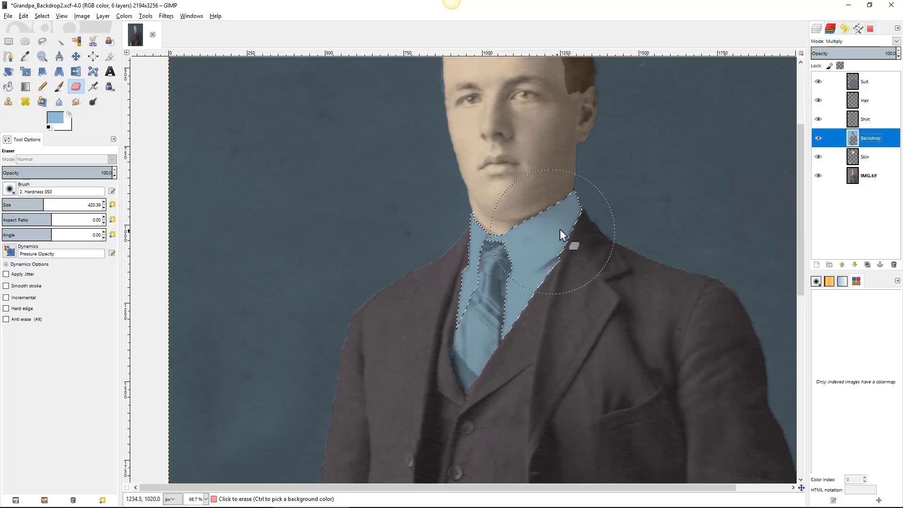
{"action": "mouse_move", "coordinate": [560, 229]}
{"action": "left_mouse_down"}
{"action": "mouse_move", "coordinate": [501, 273]}
{"action": "mouse_move", "coordinate": [498, 296]}
{"action": "mouse_move", "coordinate": [458, 325]}
{"action": "left_mouse_up"}
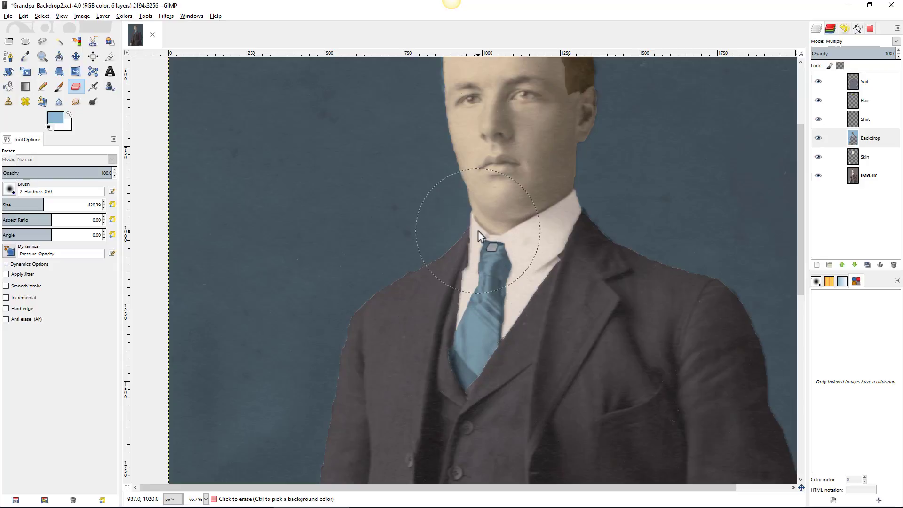
{"action": "left_click_drag", "start_coordinate": [478, 230], "coordinate": [479, 233]}
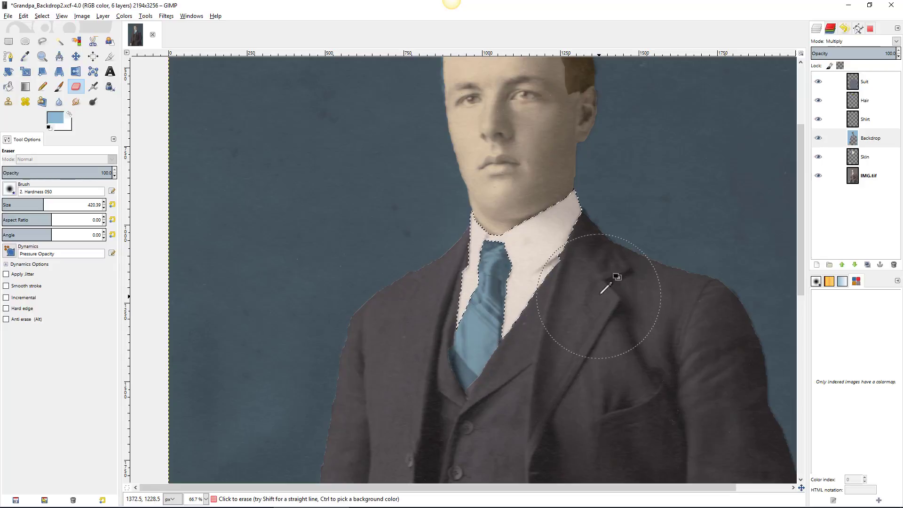
{"action": "scroll", "coordinate": [601, 293], "scroll_direction": "down", "scroll_amount": 3}
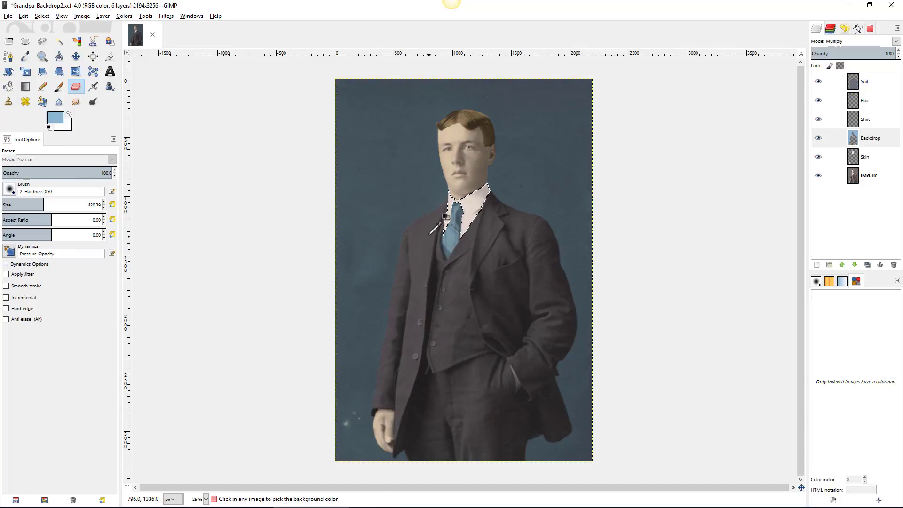
Step: Examine the coloring of the tie and its stripes up close and within the whole portrait
{"action": "scroll", "coordinate": [426, 242], "scroll_direction": "up", "scroll_amount": 4, "text": "ctrl"}
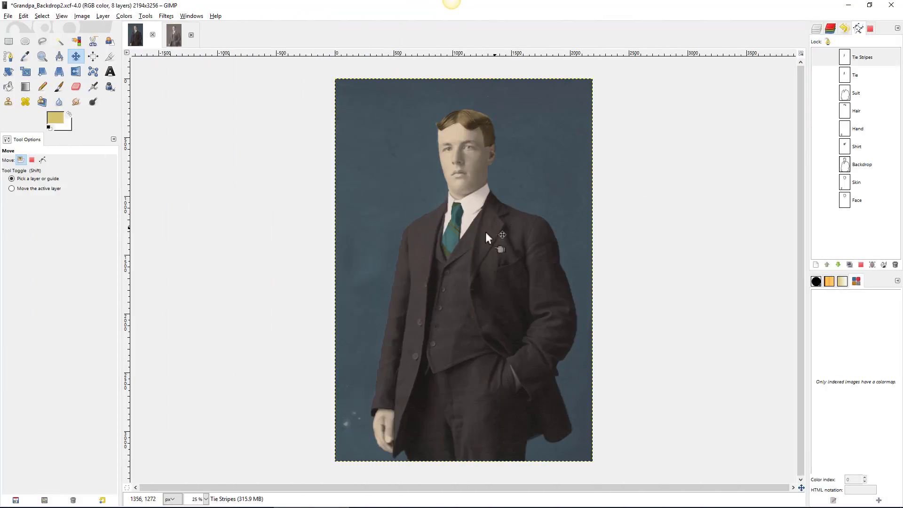
{"action": "scroll", "coordinate": [453, 231], "scroll_direction": "up", "scroll_amount": 4, "text": "ctrl"}
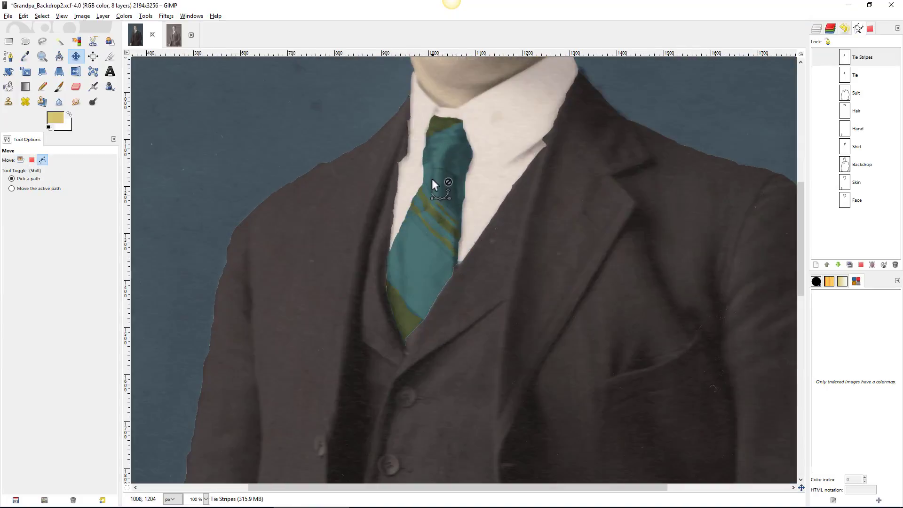
{"action": "scroll", "coordinate": [439, 129], "scroll_direction": "up", "scroll_amount": 3, "text": "ctrl"}
{"action": "scroll", "coordinate": [444, 120], "scroll_direction": "down", "scroll_amount": 2, "text": "ctrl"}
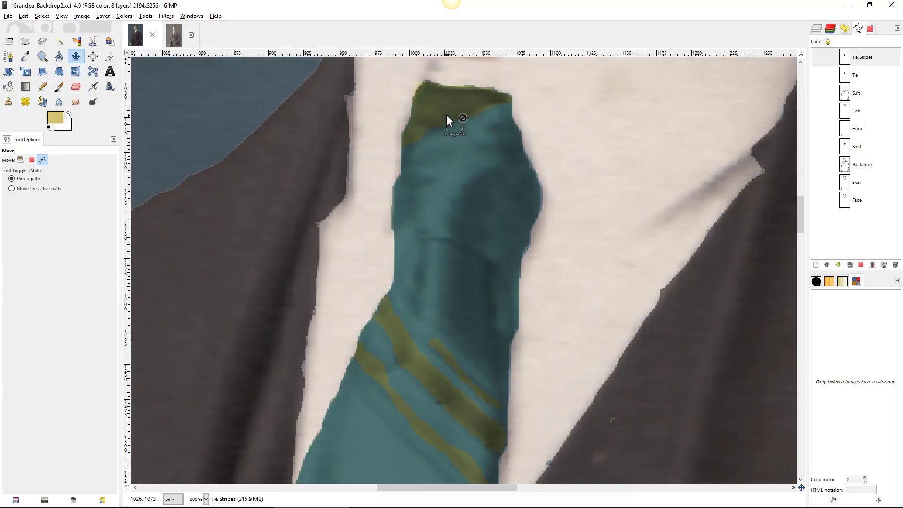
{"action": "scroll", "coordinate": [444, 118], "scroll_direction": "down", "scroll_amount": 6, "text": "ctrl"}
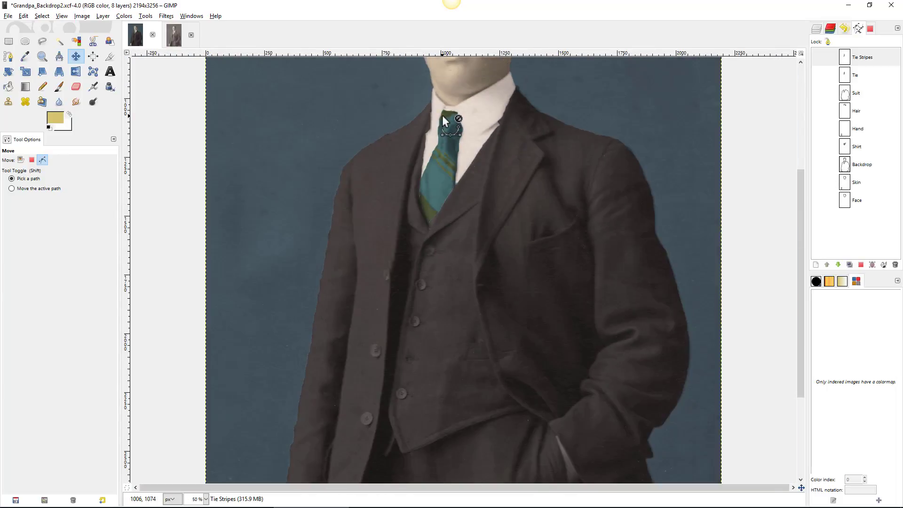
{"action": "scroll", "coordinate": [474, 183], "scroll_direction": "up", "scroll_amount": 1, "text": "ctrl"}
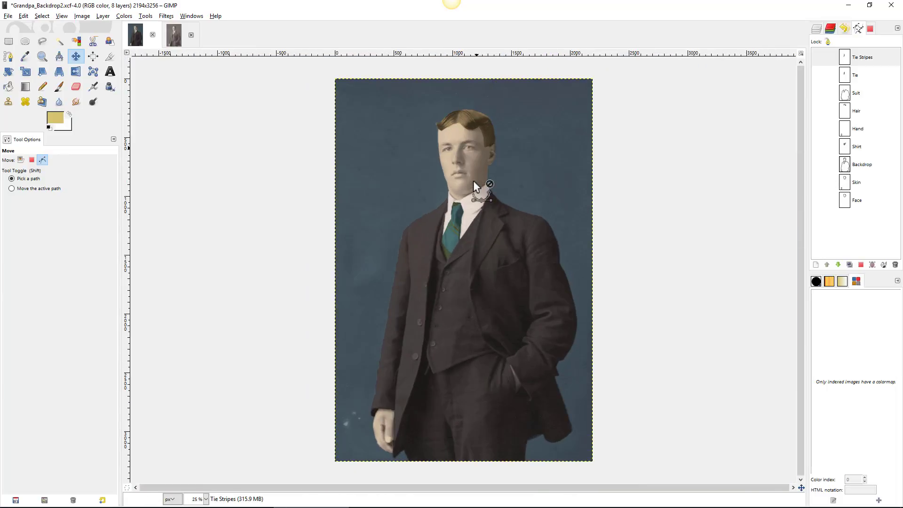
Step: Inspect the Tie and Tie Stripes path outlines over the tie, and bring up the layer list
{"action": "left_click", "coordinate": [845, 75]}
{"action": "key", "text": "b"}
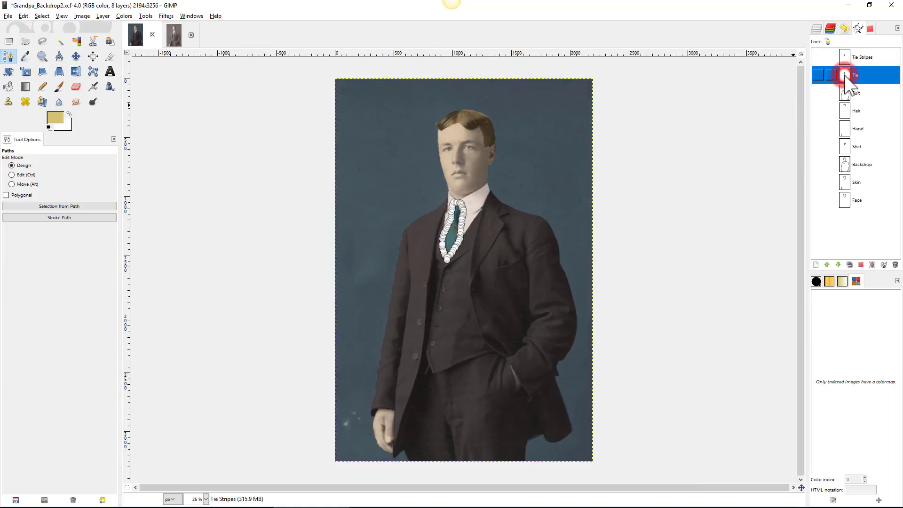
{"action": "scroll", "coordinate": [459, 212], "scroll_direction": "up", "scroll_amount": 3, "text": "ctrl"}
{"action": "scroll", "coordinate": [445, 212], "scroll_direction": "up", "scroll_amount": 1, "text": "ctrl"}
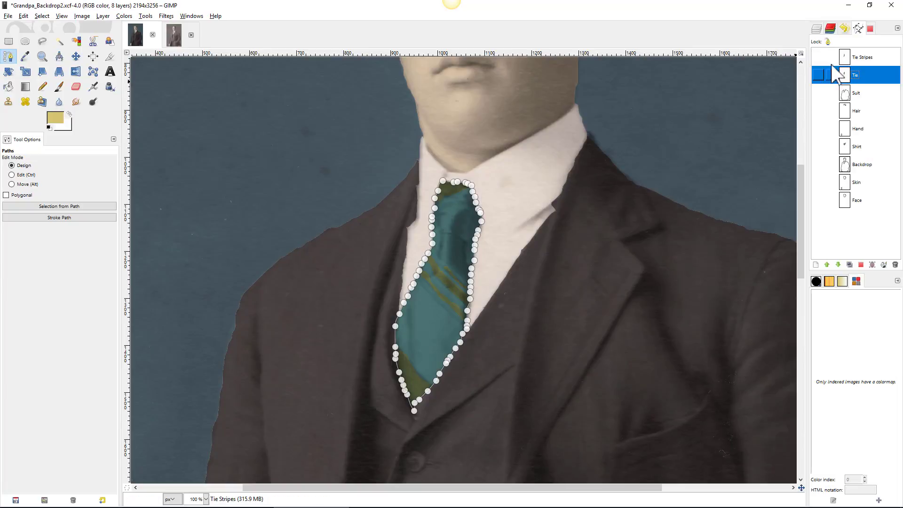
{"action": "left_click", "coordinate": [845, 55]}
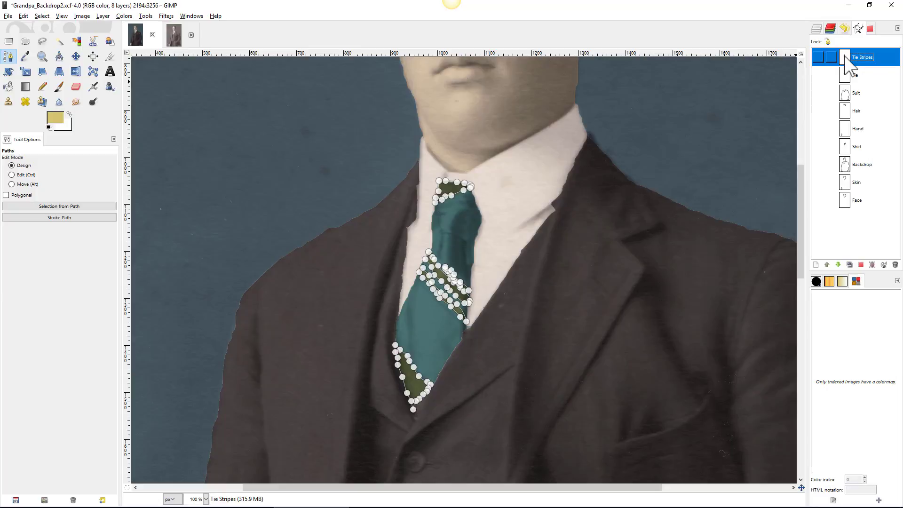
{"action": "left_click", "coordinate": [817, 28]}
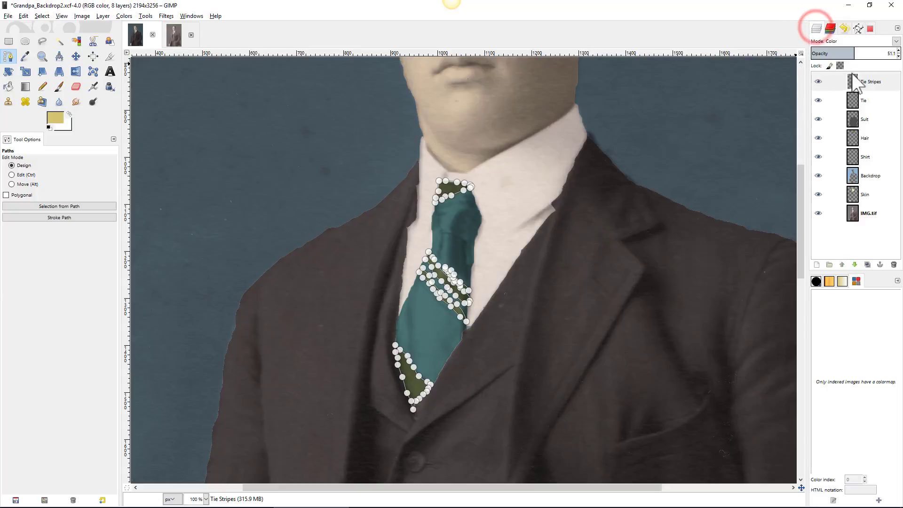
Step: Compare the tie with its color layer hidden and shown, and view the whole colorized portrait against the original photo
{"action": "left_click", "coordinate": [819, 101]}
{"action": "left_click", "coordinate": [819, 100]}
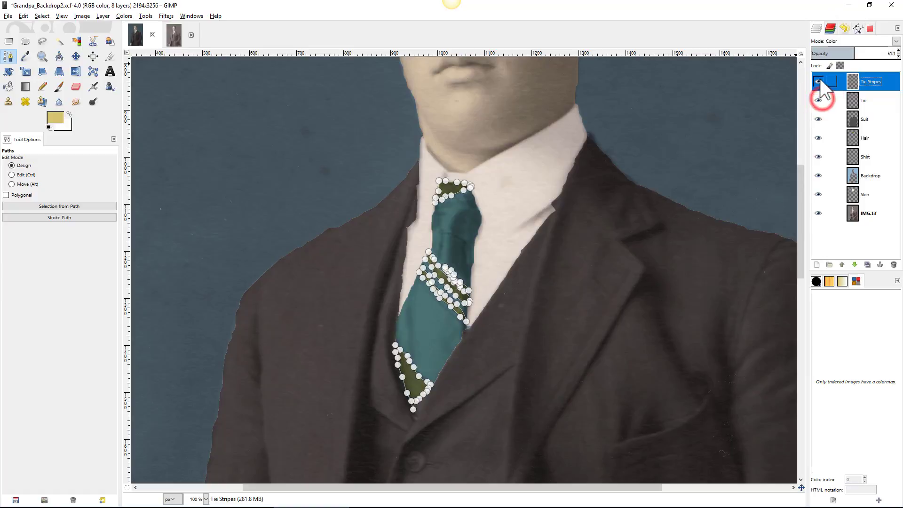
{"action": "scroll", "coordinate": [699, 138], "scroll_direction": "down", "scroll_amount": 4}
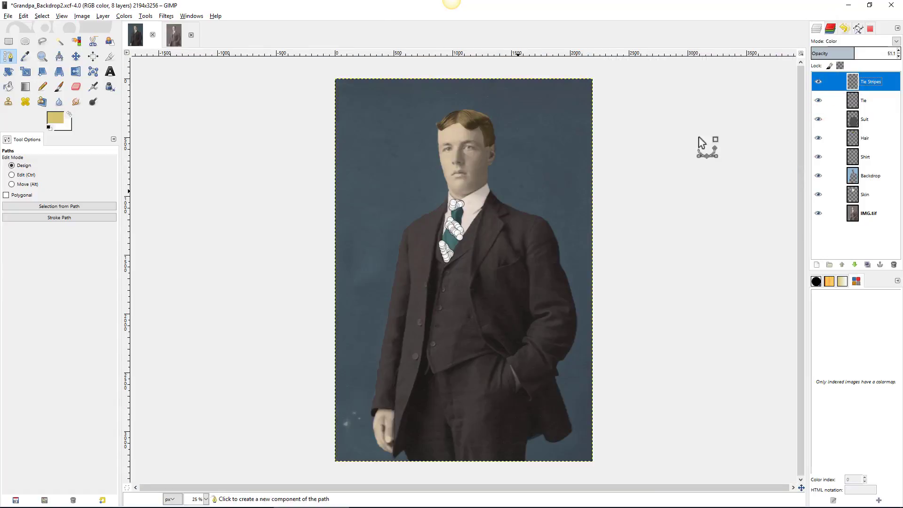
{"action": "left_click", "coordinate": [176, 37]}
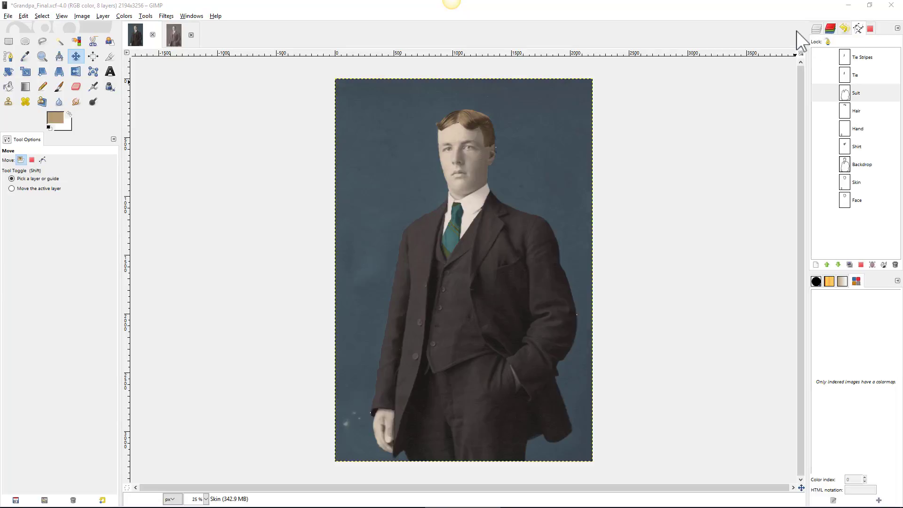
Step: Create a selection from the Suit path and make the Suit layer active
{"action": "left_click", "coordinate": [845, 96]}
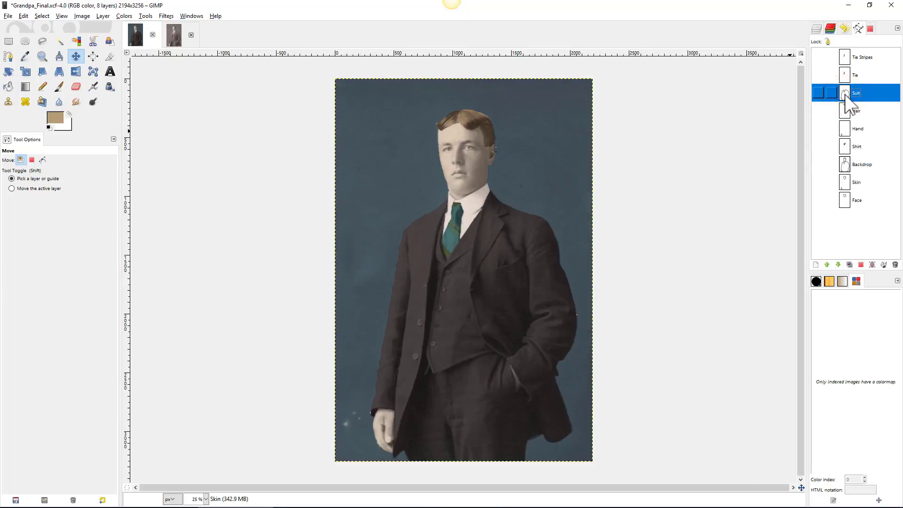
{"action": "right_click", "coordinate": [846, 96]}
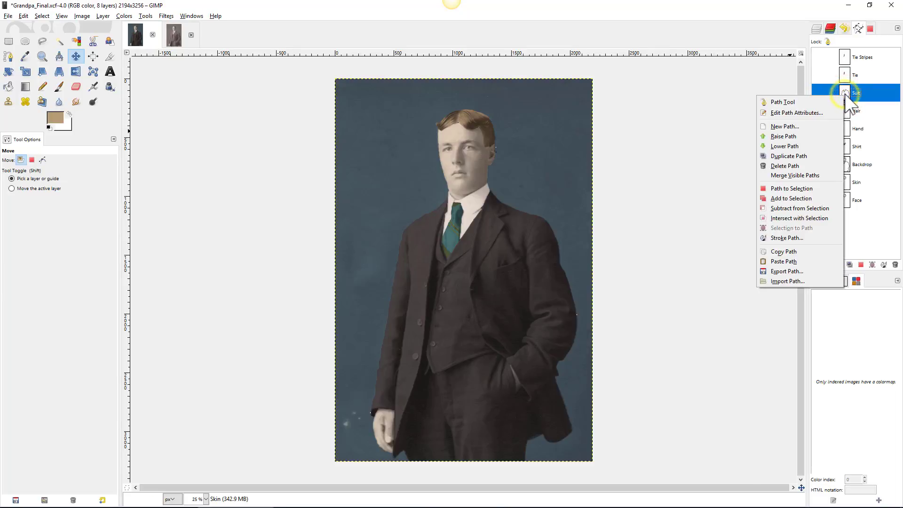
{"action": "left_click", "coordinate": [794, 195]}
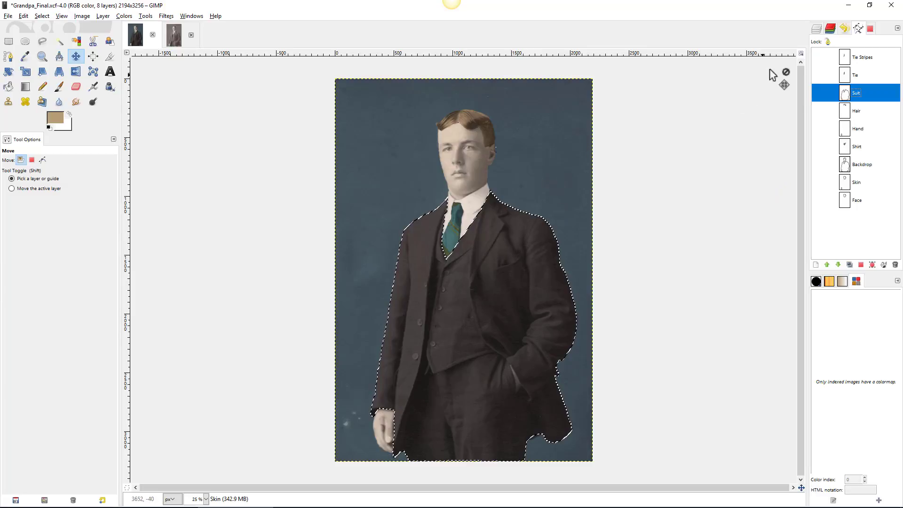
{"action": "left_click", "coordinate": [816, 29]}
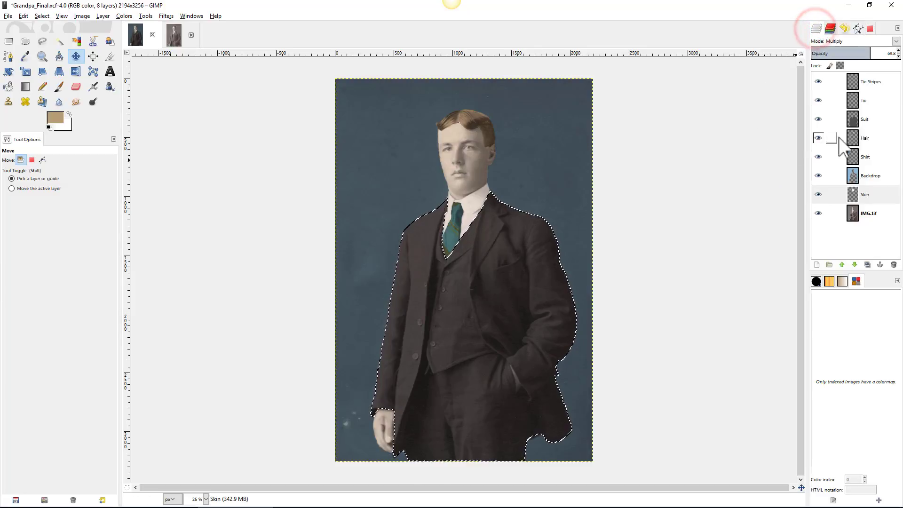
{"action": "left_click", "coordinate": [842, 119]}
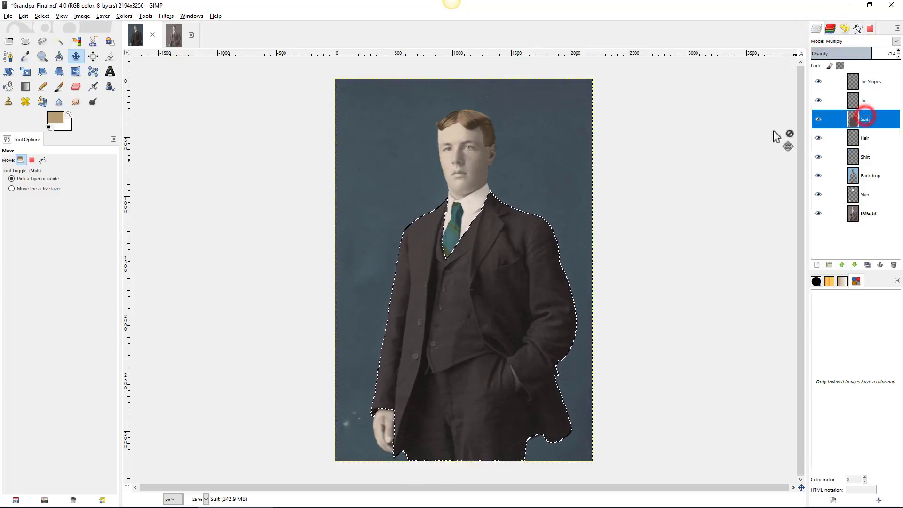
Step: Start a Curves adjustment on the selected suit and add a midtone point to the Value curve, close to the diagonal
{"action": "right_click", "coordinate": [460, 278]}
{"action": "mouse_move", "coordinate": [482, 342]}
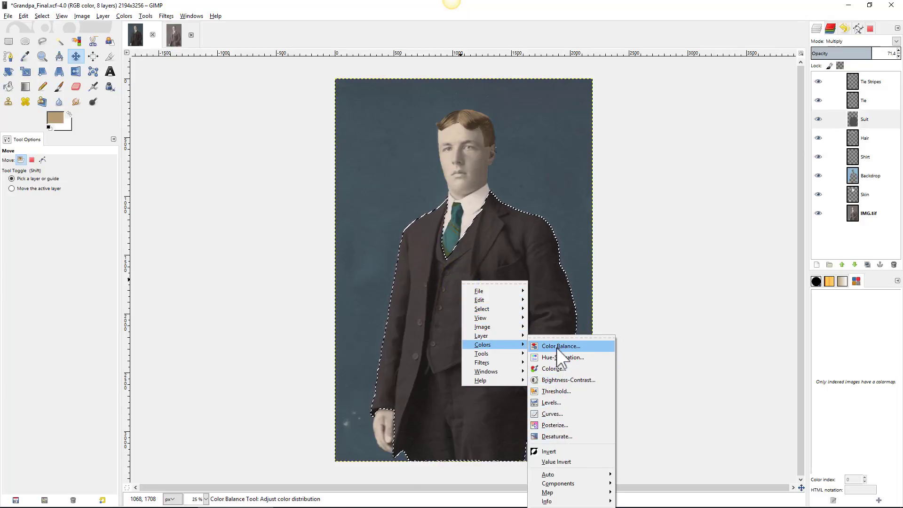
{"action": "left_click", "coordinate": [552, 416]}
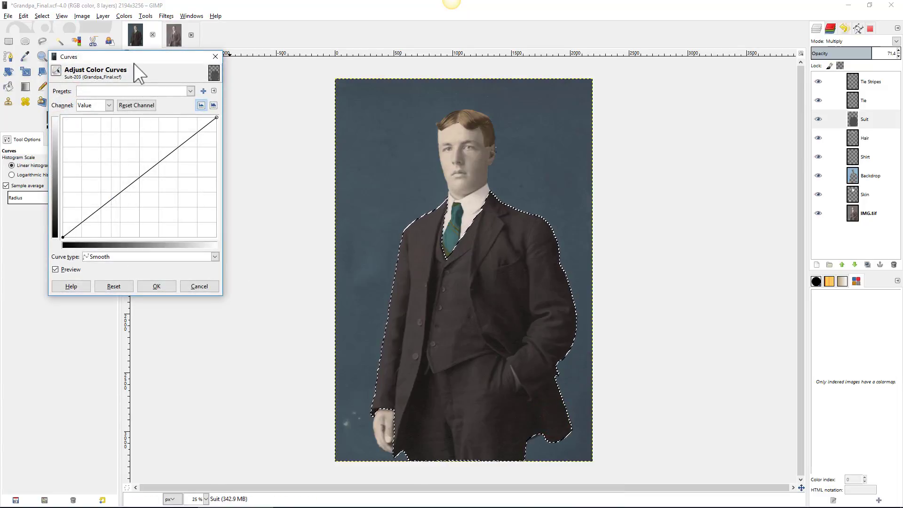
{"action": "left_click_drag", "start_coordinate": [134, 63], "coordinate": [209, 93]}
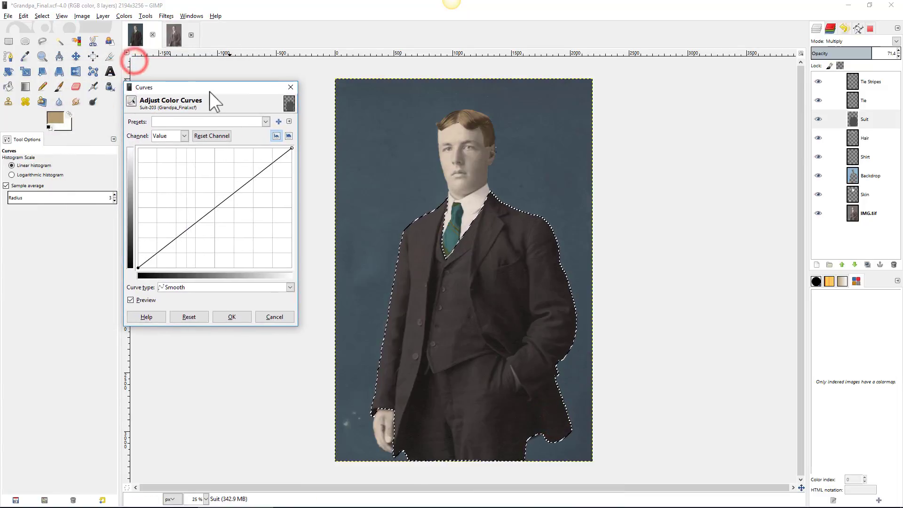
{"action": "left_click", "coordinate": [182, 230]}
{"action": "left_click_drag", "start_coordinate": [183, 230], "coordinate": [199, 220]}
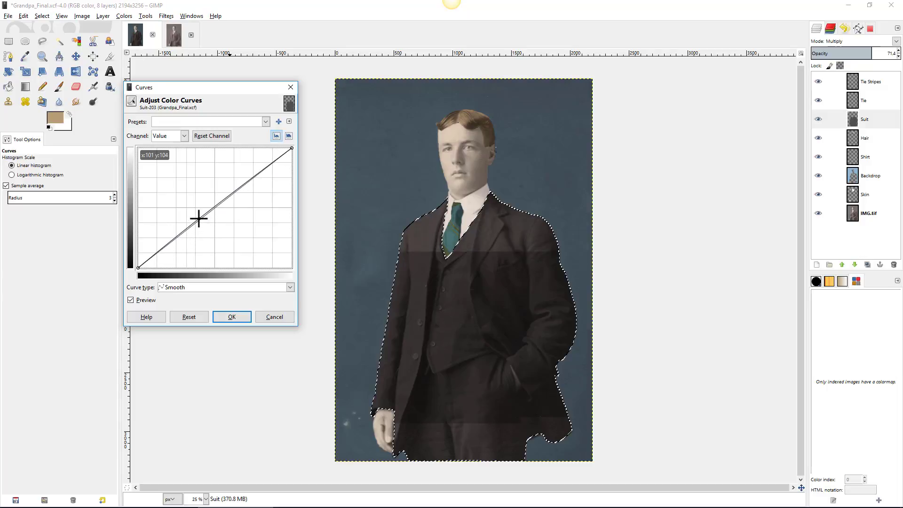
Step: Lower the midtones of the suit's Red channel curve to about x 103, y 78
{"action": "left_click", "coordinate": [183, 135]}
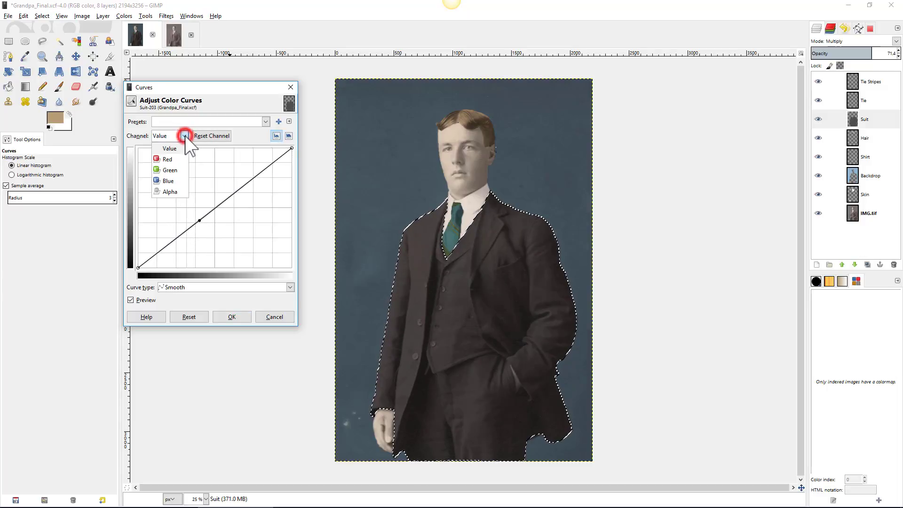
{"action": "left_click", "coordinate": [169, 160]}
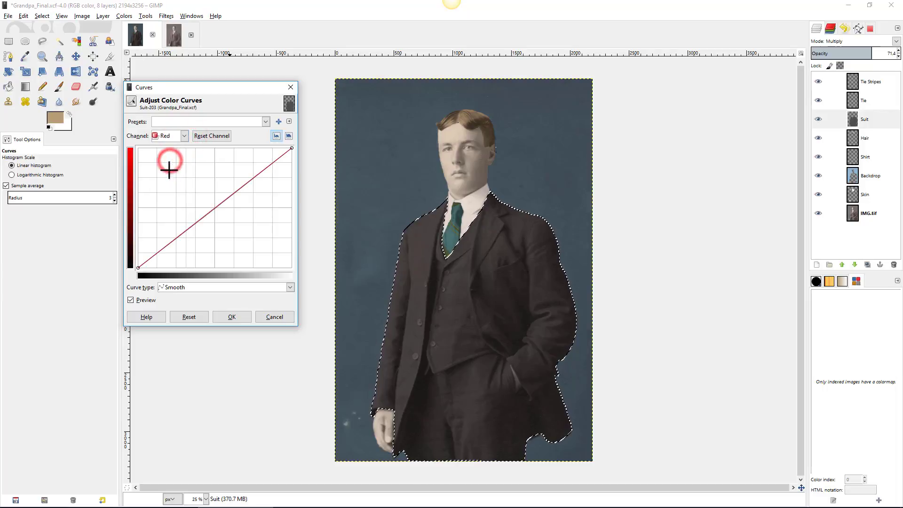
{"action": "left_click", "coordinate": [199, 220]}
{"action": "mouse_move", "coordinate": [198, 215]}
{"action": "left_mouse_down"}
{"action": "mouse_move", "coordinate": [188, 204]}
{"action": "mouse_move", "coordinate": [230, 233]}
{"action": "mouse_move", "coordinate": [230, 177]}
{"action": "mouse_move", "coordinate": [201, 231]}
{"action": "left_mouse_up"}
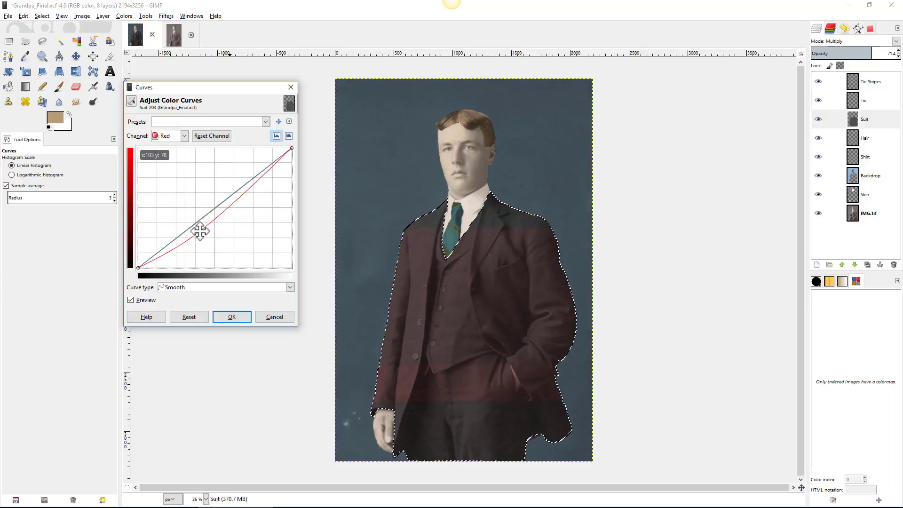
Step: Raise the midtones of the suit's Blue channel curve to about x 144, y 186, turning the suit navy
{"action": "left_click", "coordinate": [184, 136]}
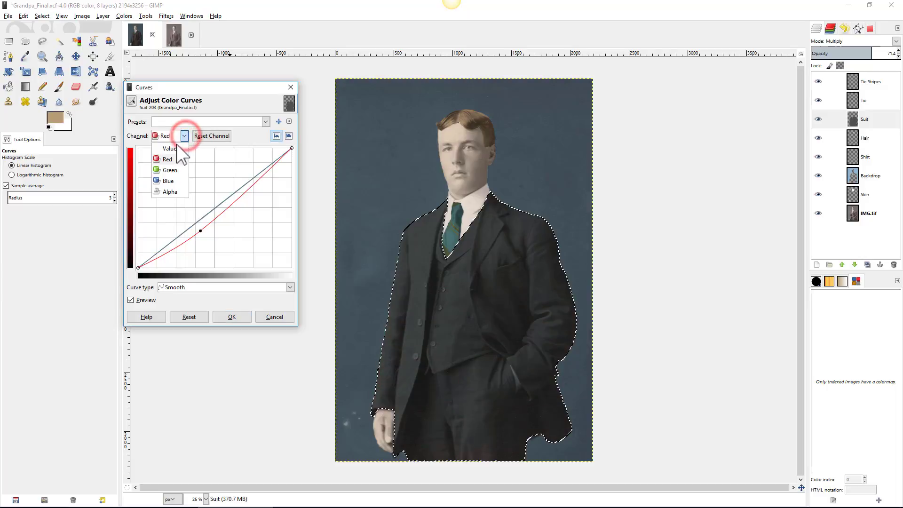
{"action": "left_click", "coordinate": [167, 181]}
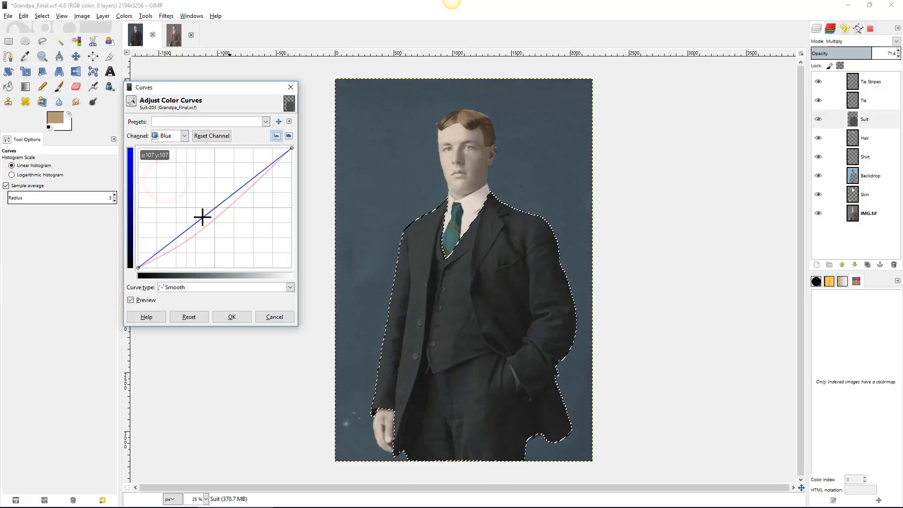
{"action": "left_click_drag", "start_coordinate": [201, 215], "coordinate": [225, 180]}
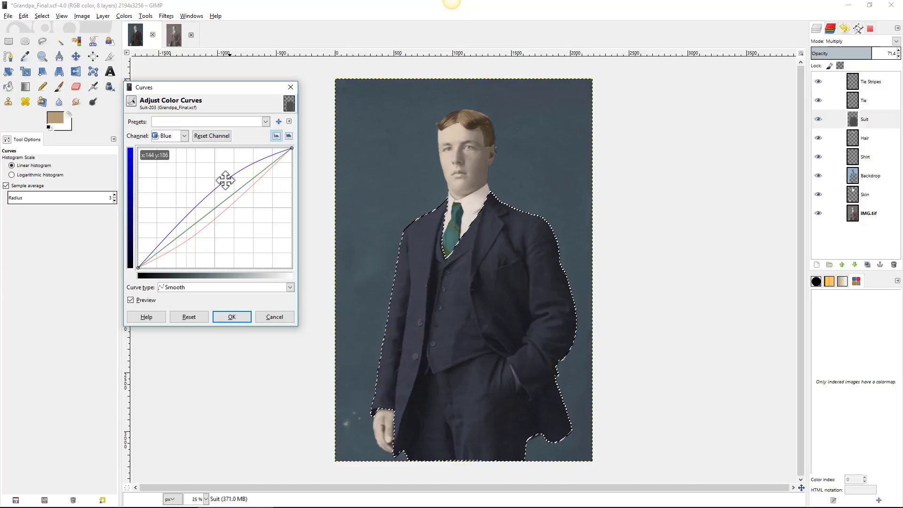